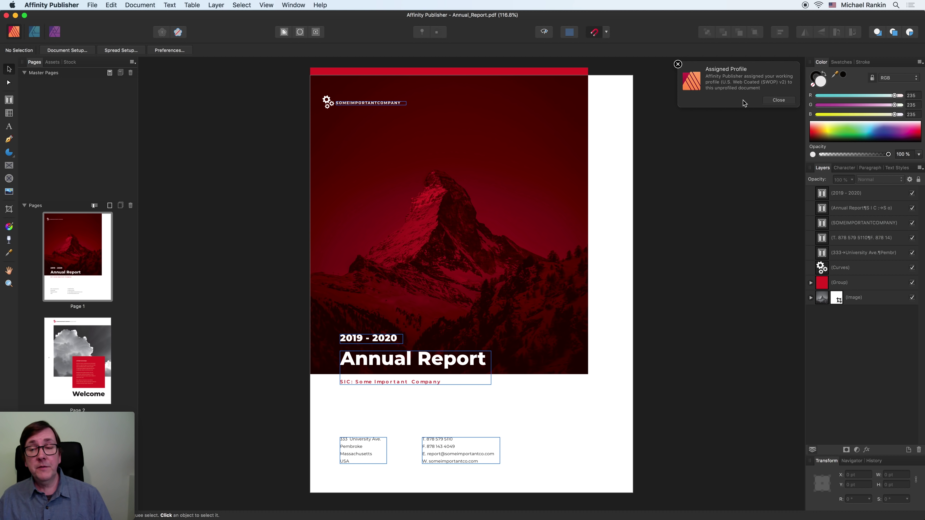
# Step: Dismiss the colour profile notice and edit the cover year line to read '2020 - 2021'
pyautogui.click(776, 100)
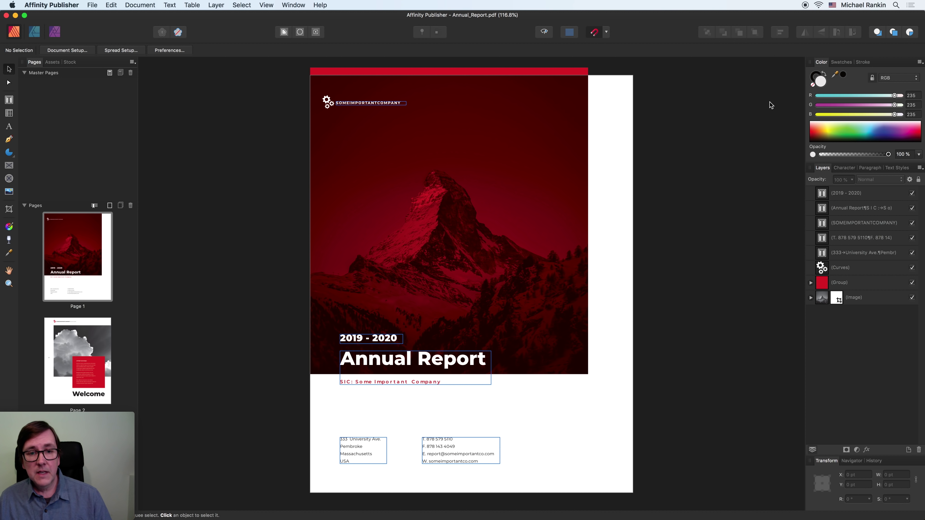
pyautogui.click(366, 339)
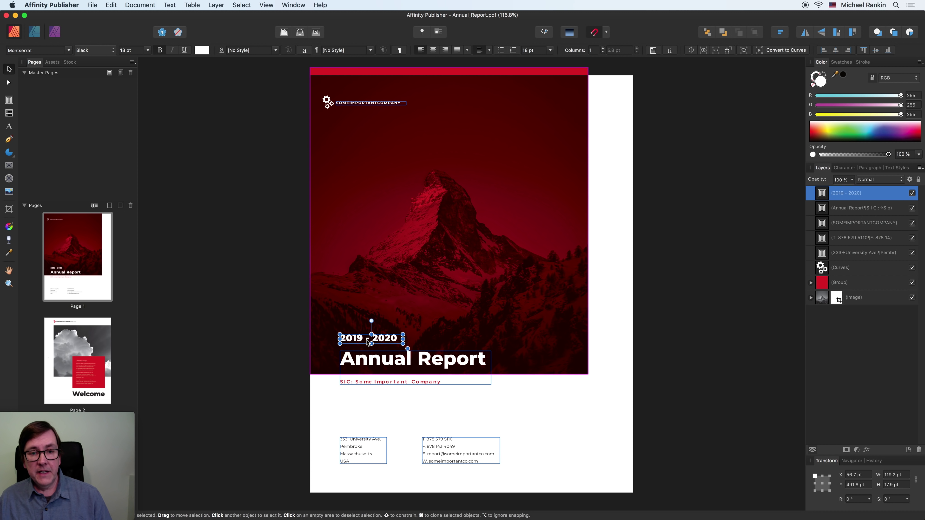
pyautogui.doubleClick(358, 339)
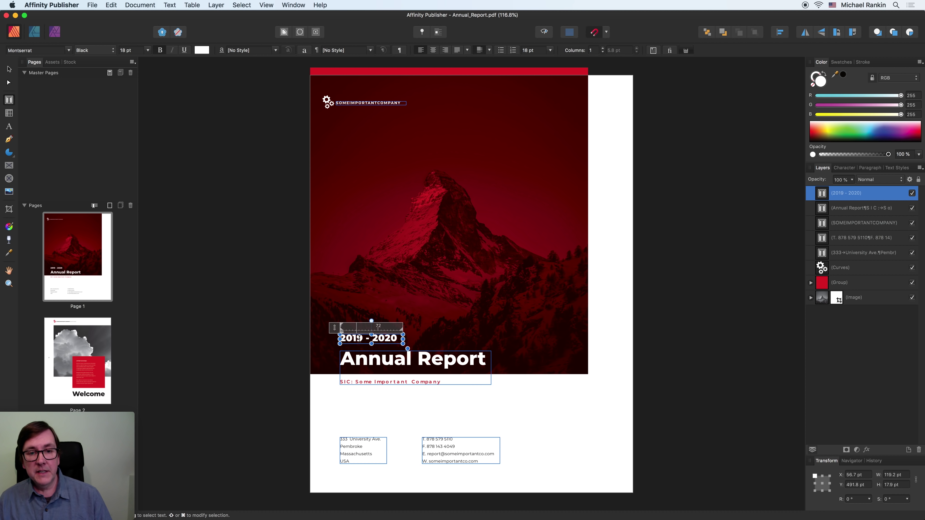
pyautogui.moveTo(362, 339); pyautogui.dragTo(352, 339)
pyautogui.write('20')
pyautogui.moveTo(400, 339); pyautogui.dragTo(392, 338)
pyautogui.write('1')
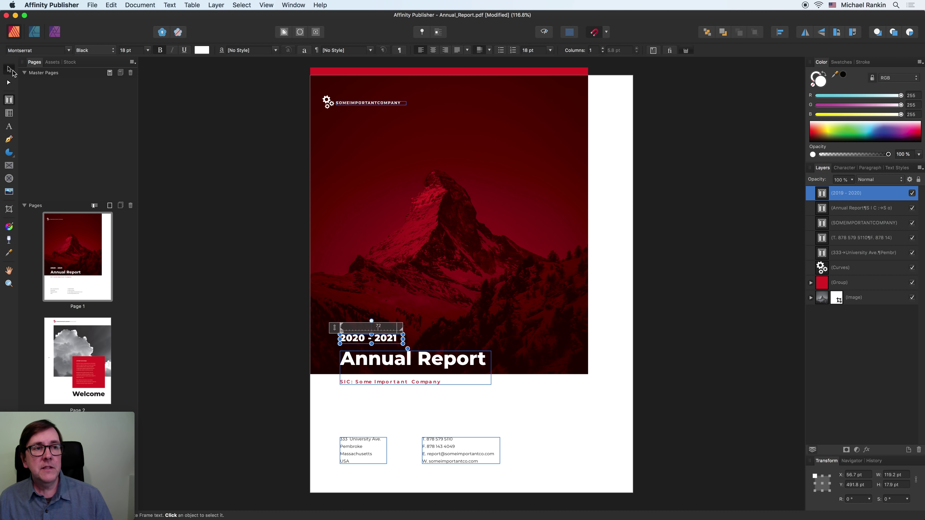
pyautogui.click(11, 70)
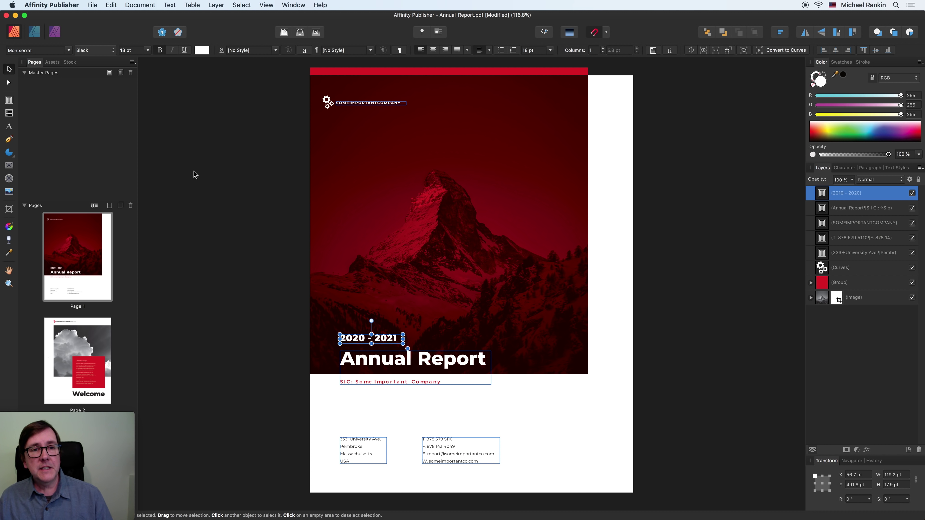
# Step: Enable Facing pages in Document Setup's Layout settings so pages display as spreads
pyautogui.scroll(-10, 194, 171)
pyautogui.scroll(-6, 194, 172)
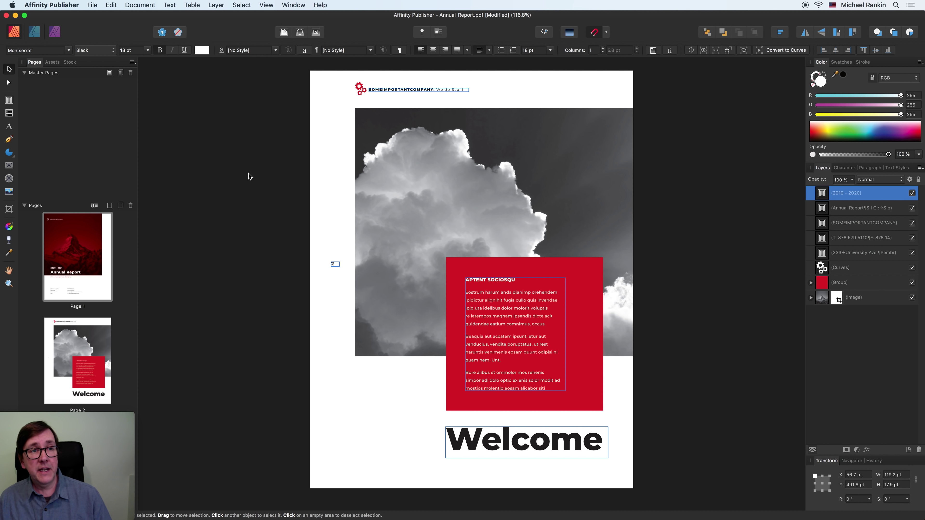
pyautogui.click(323, 172)
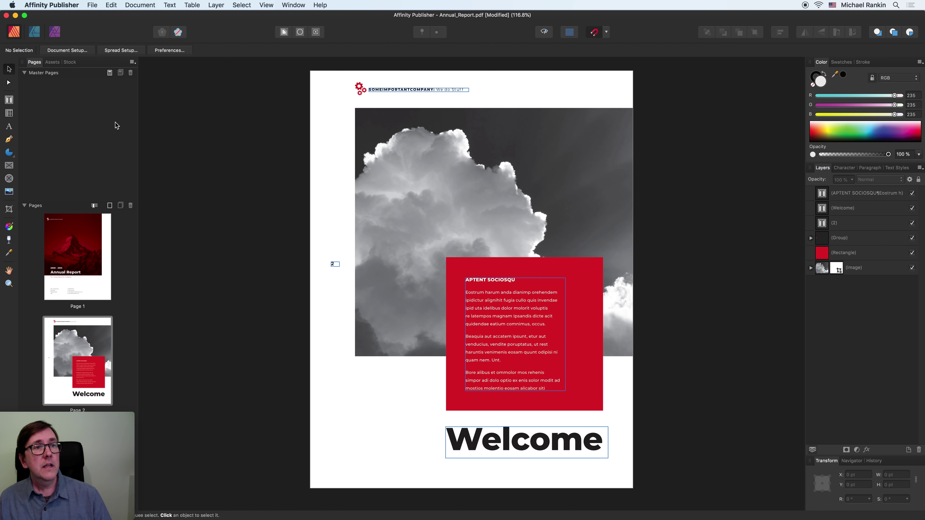
pyautogui.click(68, 53)
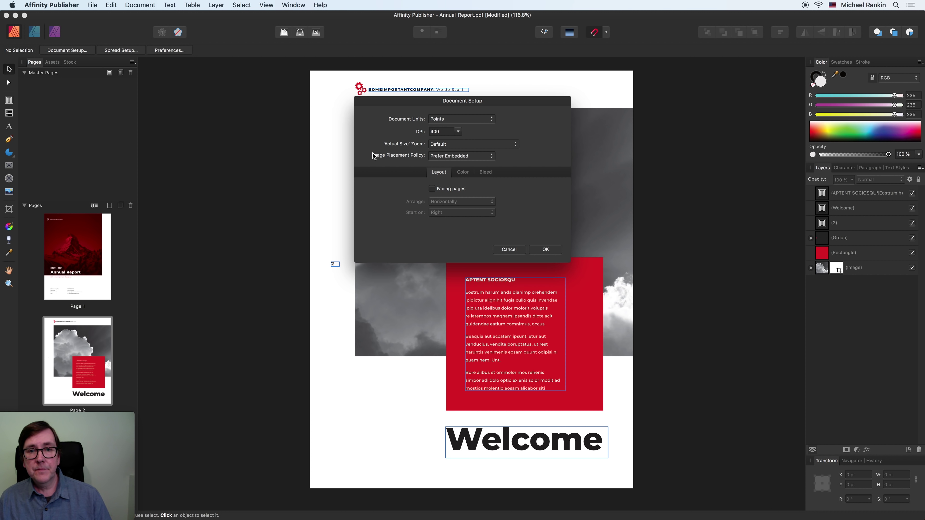
pyautogui.click(448, 192)
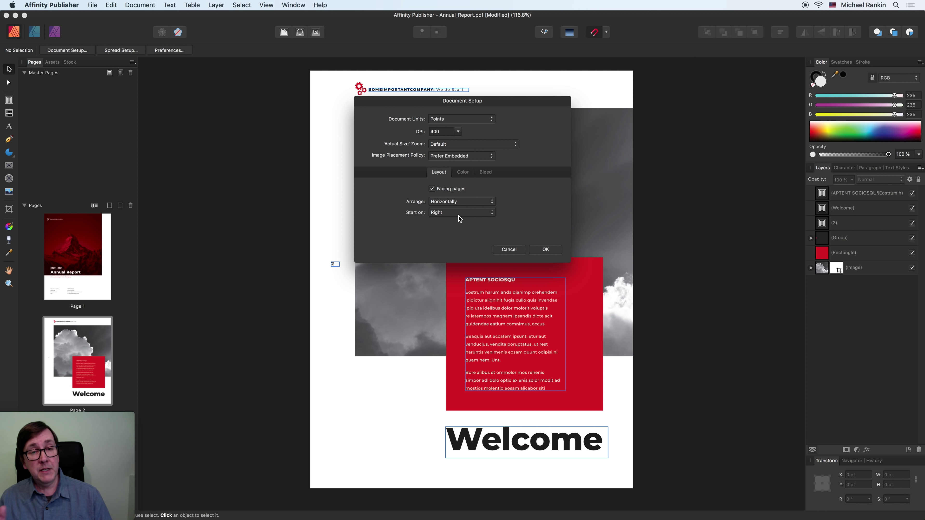
pyautogui.click(539, 250)
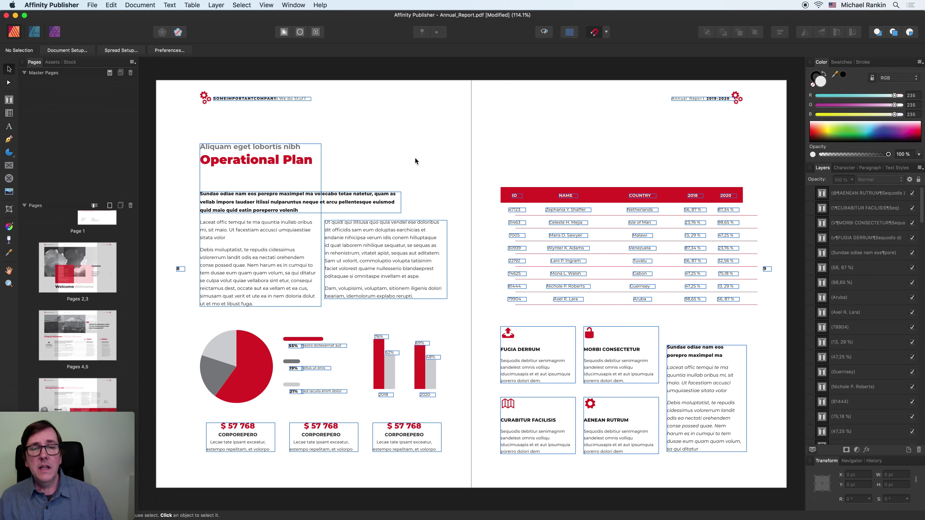
# Step: On the pages 2–3 spread, move the cloud strip up and right and the cloud photo left
pyautogui.scroll(15, 415, 158)
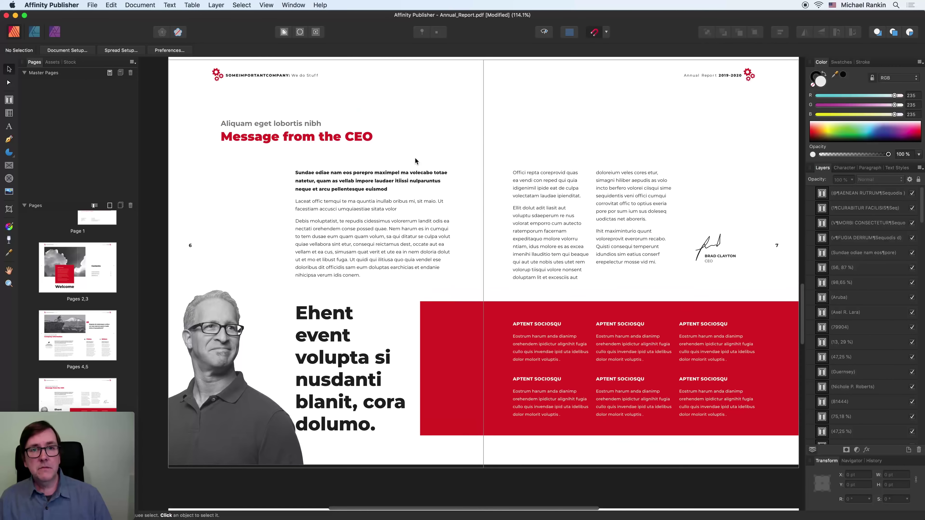
pyautogui.scroll(10, 414, 158)
pyautogui.scroll(12, 415, 157)
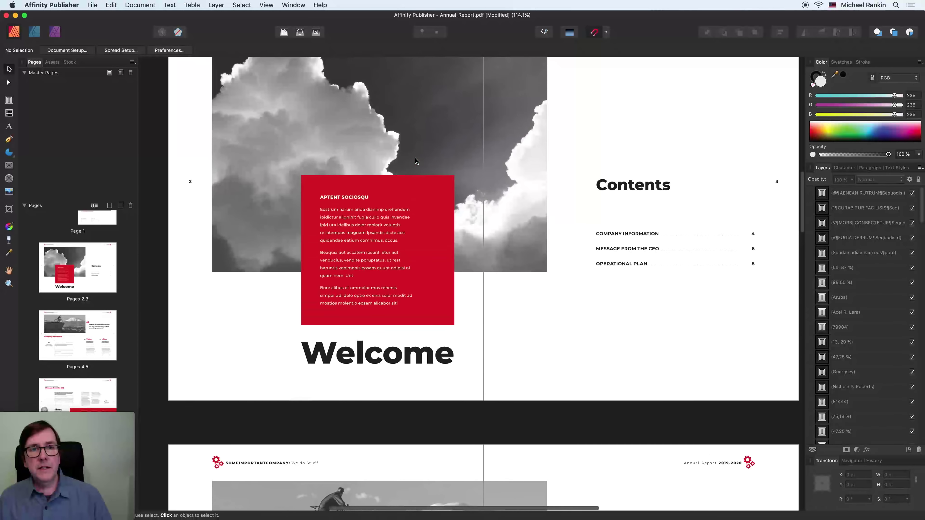
pyautogui.scroll(3, 414, 158)
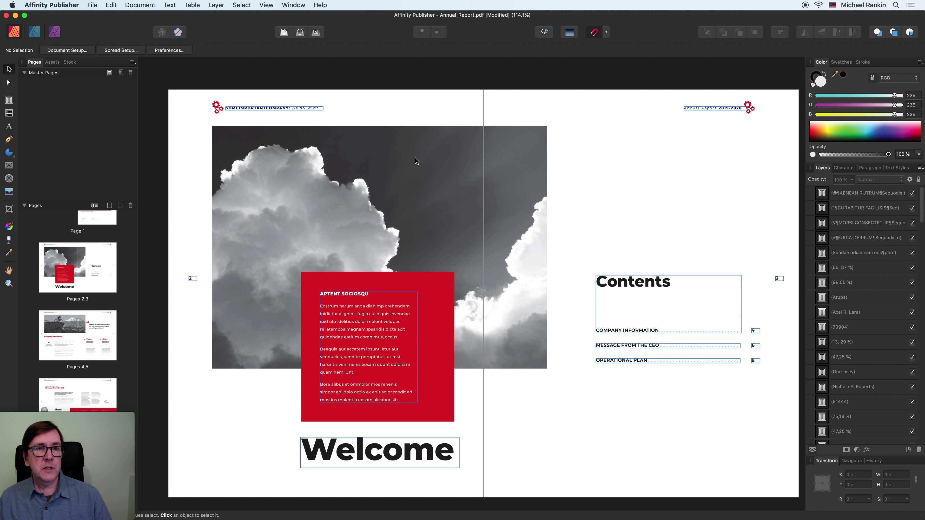
pyautogui.moveTo(252, 108); pyautogui.dragTo(268, 112)
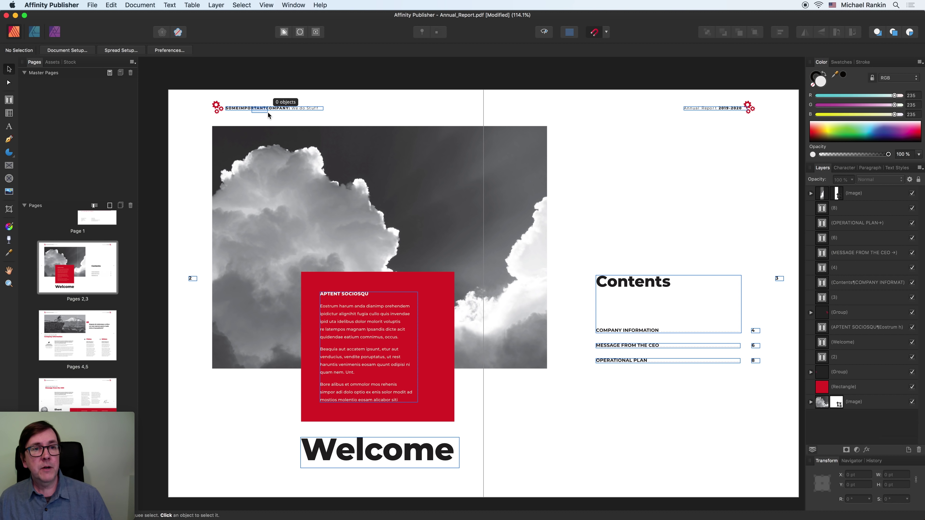
pyautogui.click(258, 109)
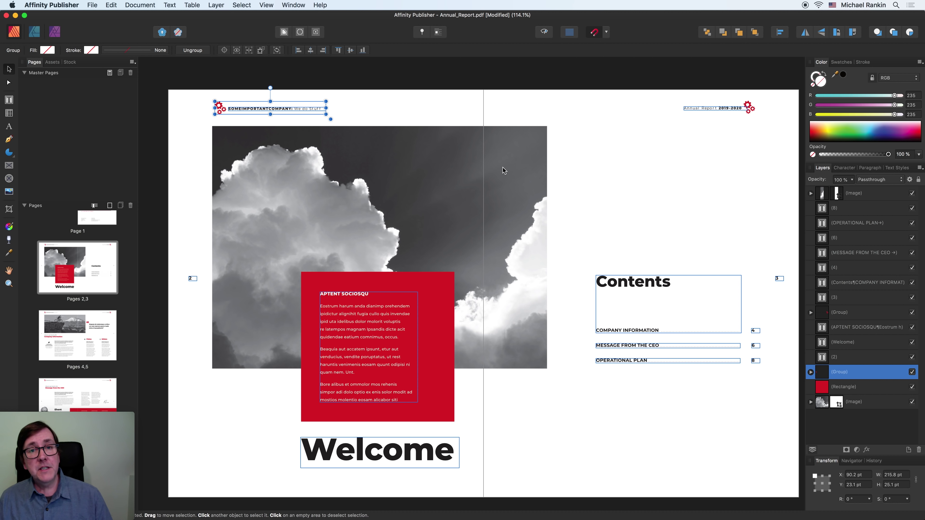
pyautogui.moveTo(488, 169); pyautogui.dragTo(518, 157)
pyautogui.moveTo(459, 175); pyautogui.dragTo(414, 183)
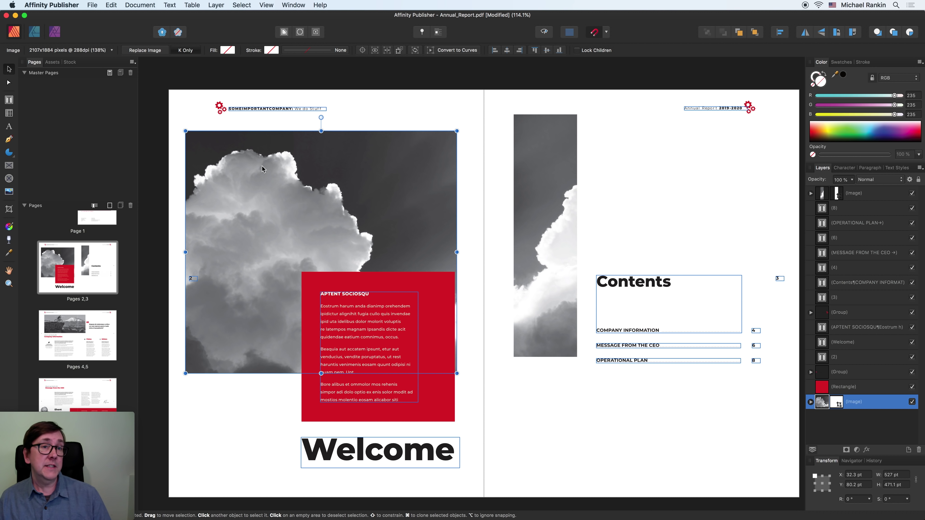
pyautogui.click(128, 4)
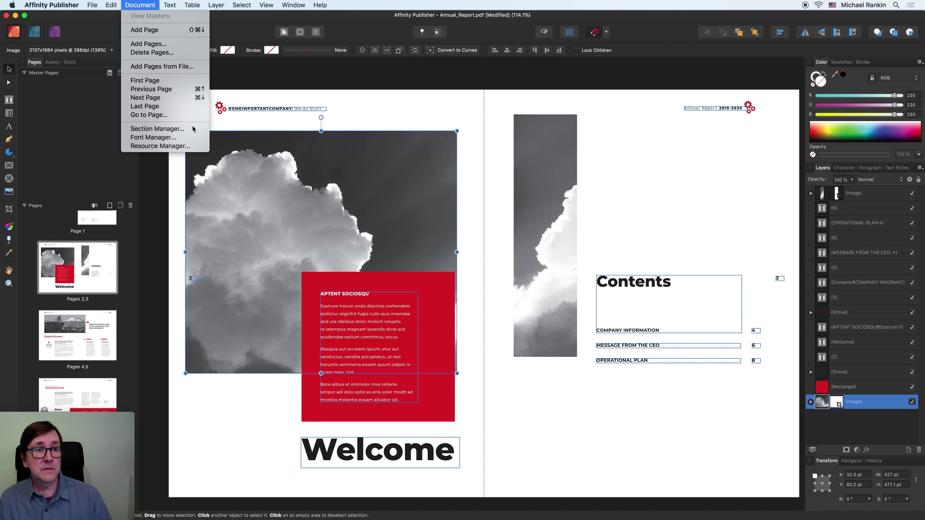
pyautogui.click(195, 146)
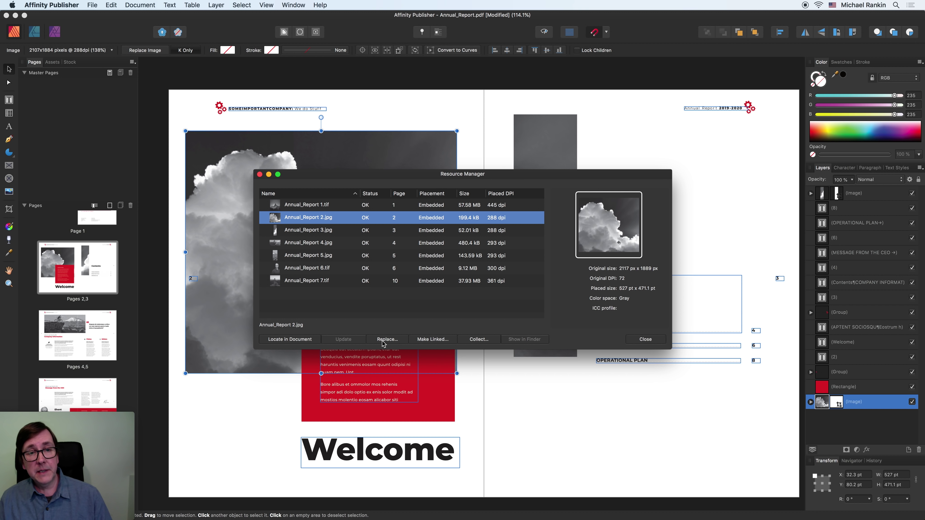
pyautogui.click(260, 174)
pyautogui.click(549, 383)
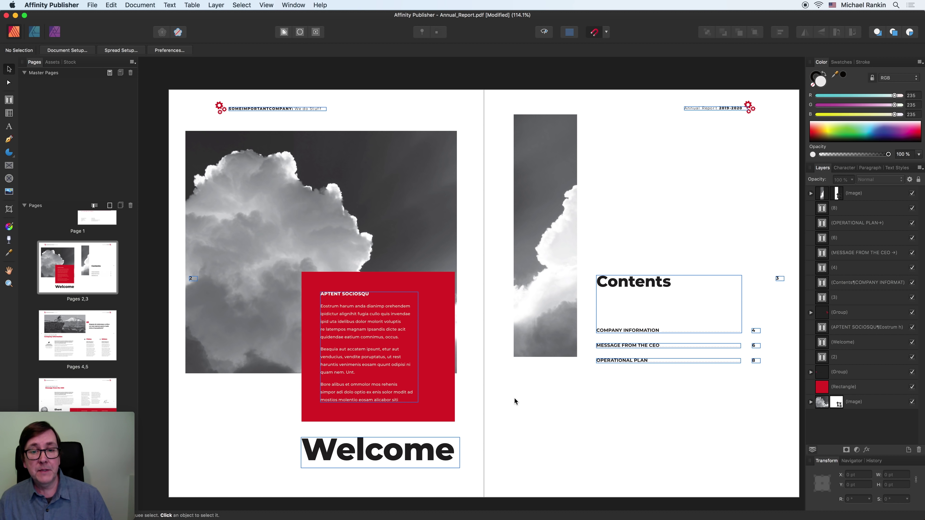
# Step: Check the text styles of page 4's body text, then shift the Company Information heading right and down
pyautogui.moveTo(483, 427); pyautogui.dragTo(476, 211)
pyautogui.scroll(-5, 476, 210)
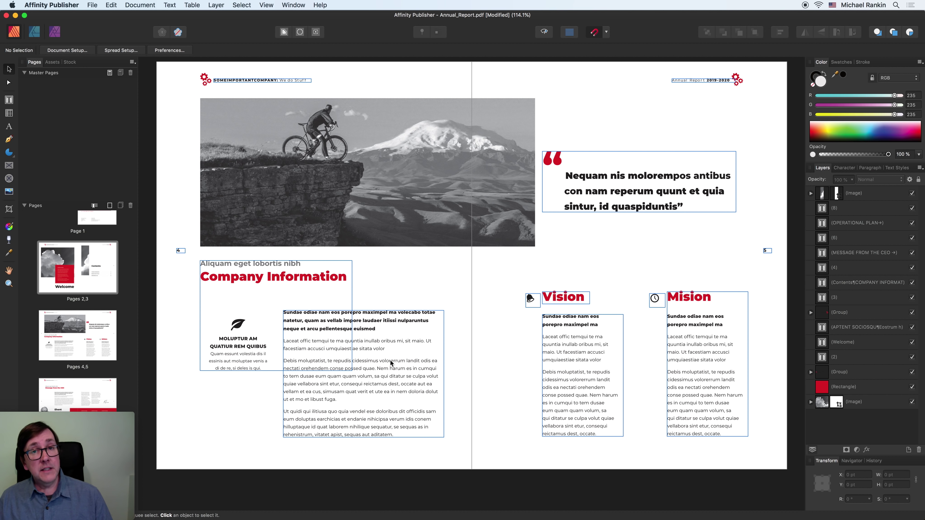
pyautogui.click(382, 349)
pyautogui.click(383, 349)
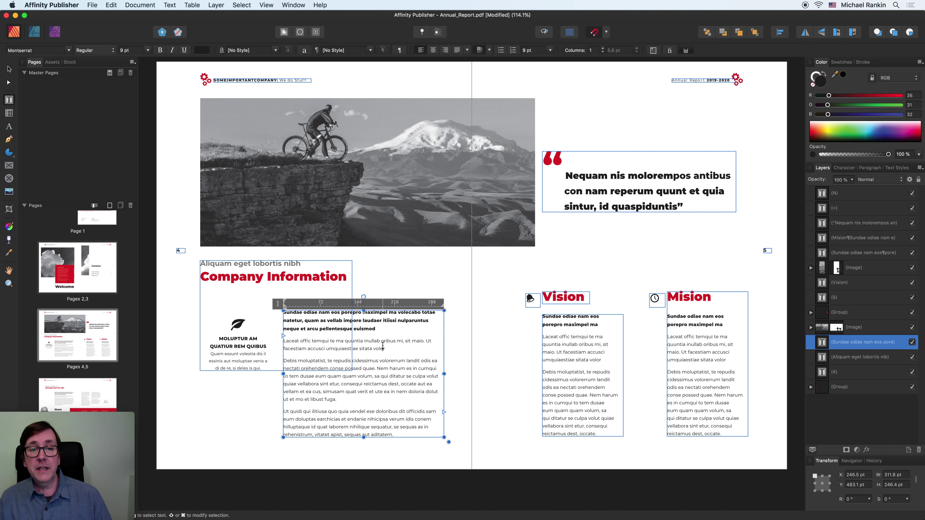
pyautogui.moveTo(377, 341); pyautogui.dragTo(385, 351)
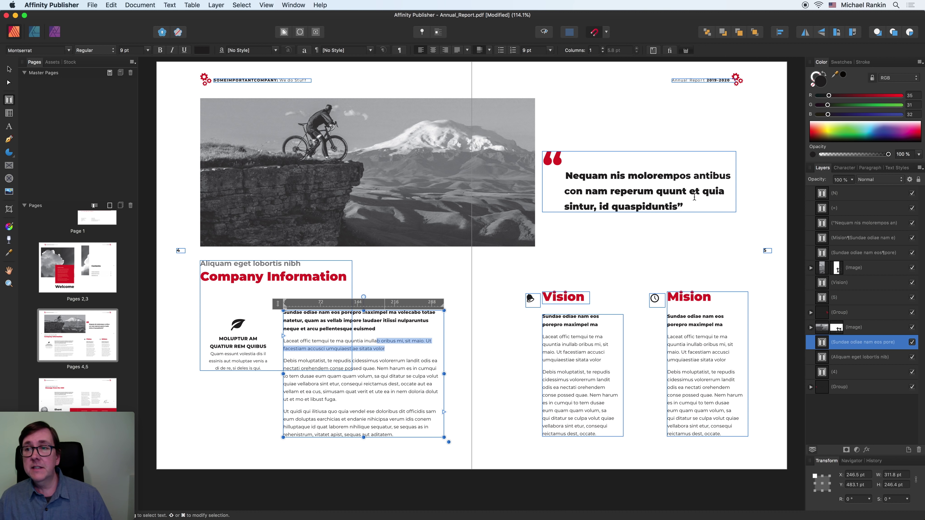
pyautogui.click(896, 169)
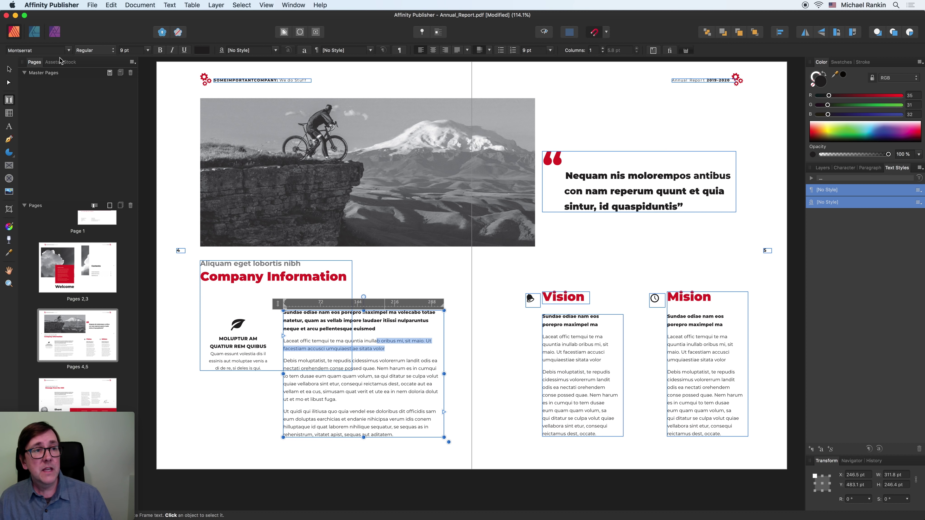
pyautogui.click(9, 69)
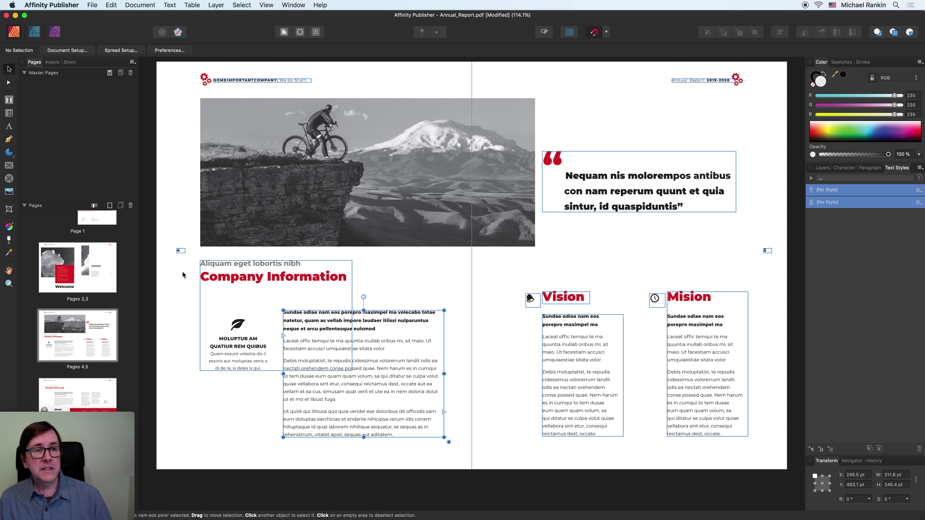
pyautogui.moveTo(222, 277); pyautogui.dragTo(239, 280)
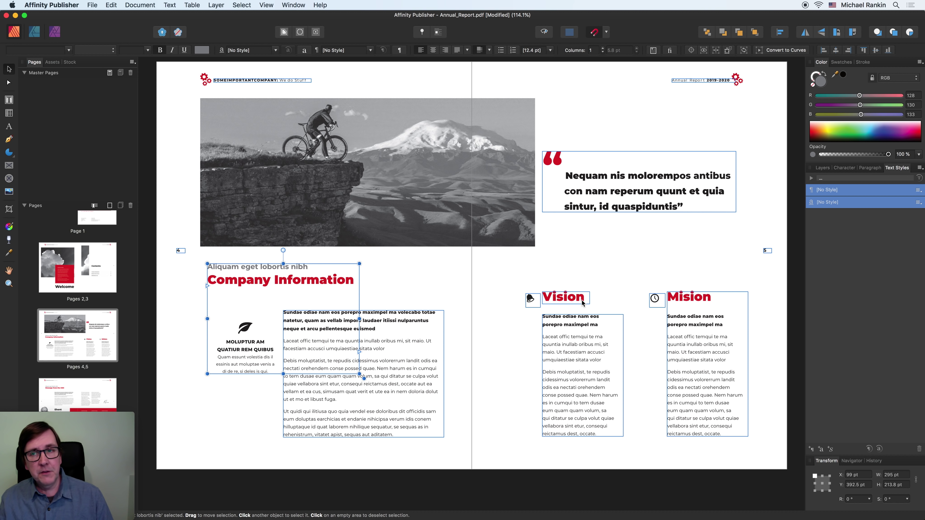
# Step: Show the Greys palette in the Swatches panel
pyautogui.click(839, 62)
pyautogui.click(840, 109)
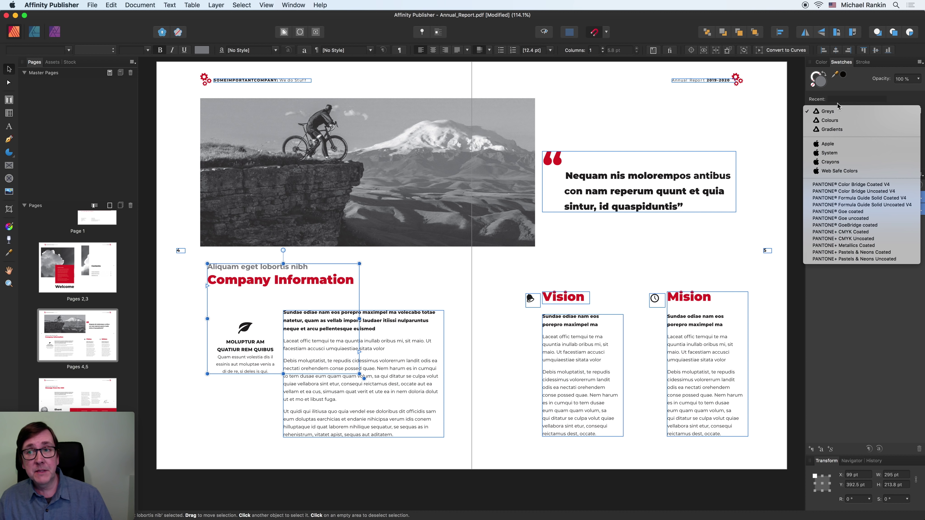
pyautogui.click(830, 111)
pyautogui.click(696, 243)
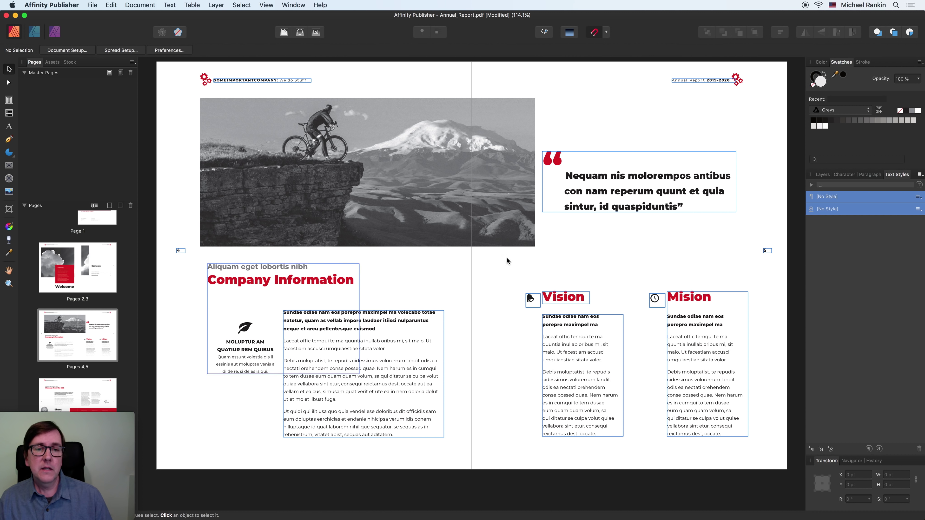
pyautogui.scroll(-10, 504, 260)
# Step: Drag one name frame up out of the PDF table to show it is a loose text frame
pyautogui.scroll(-10, 503, 259)
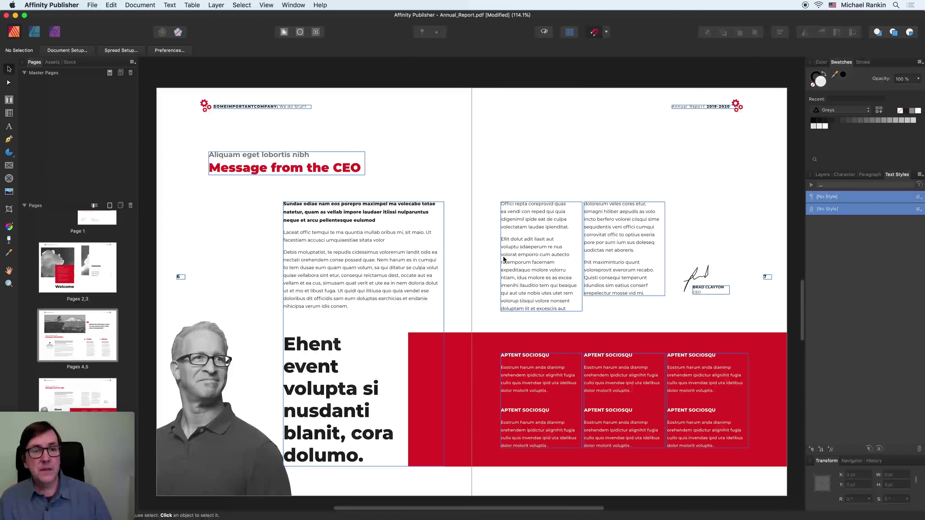
pyautogui.scroll(-5, 502, 259)
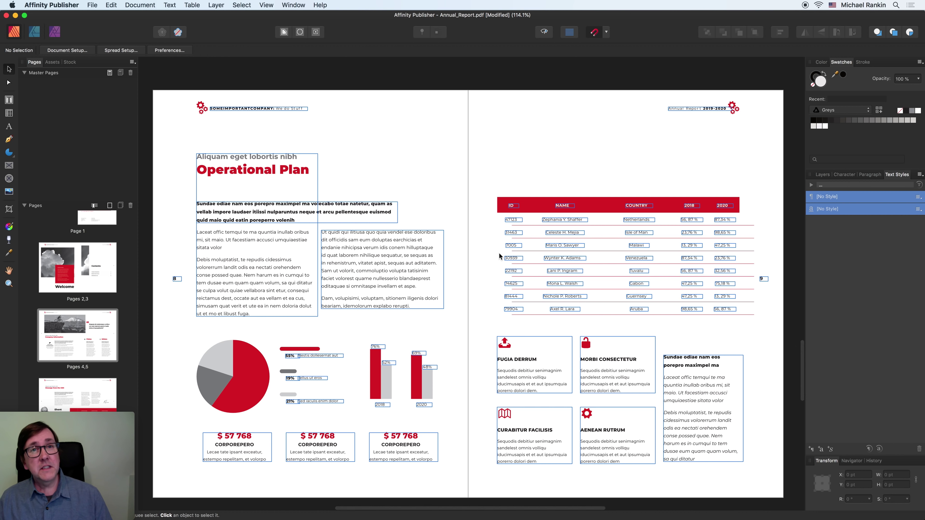
pyautogui.click(557, 220)
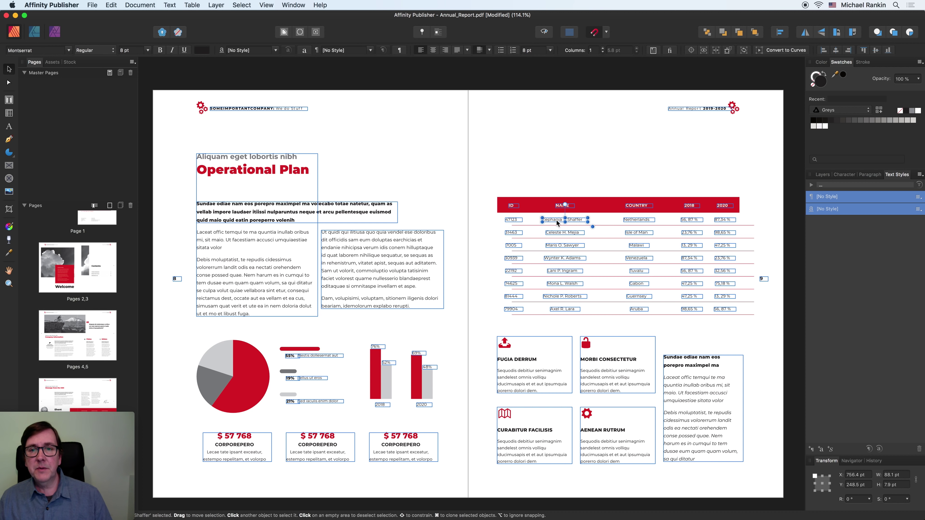
pyautogui.moveTo(557, 220); pyautogui.dragTo(558, 172)
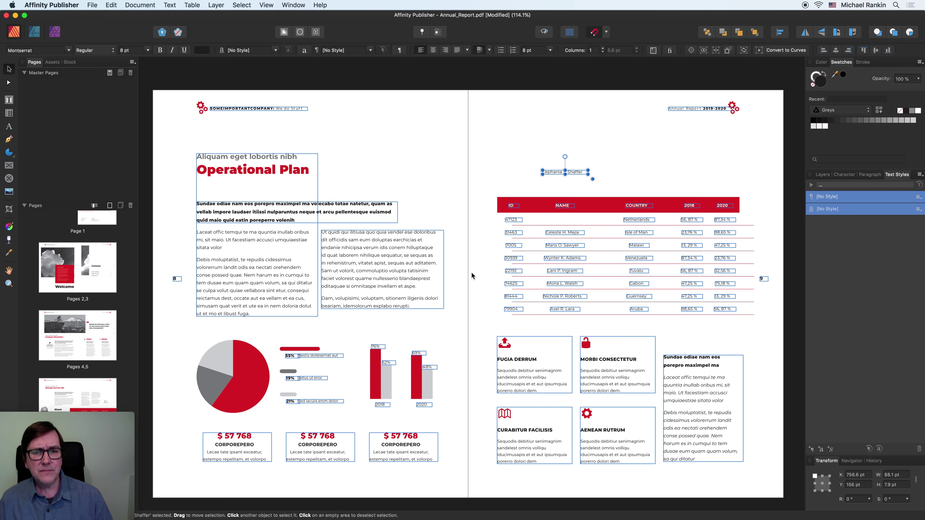
# Step: Scroll back to the cover and switch over to IDMarkz
pyautogui.scroll(-10, 471, 272)
pyautogui.scroll(-3, 471, 272)
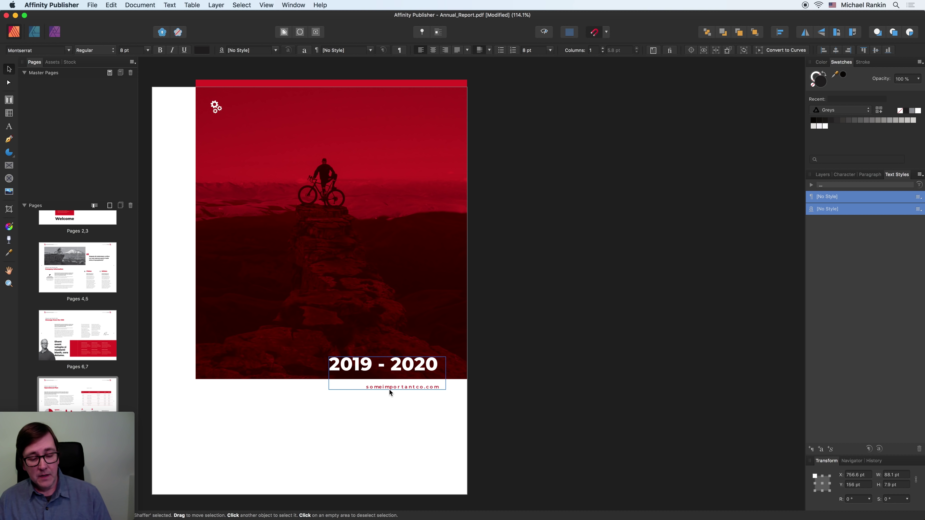
pyautogui.press('super+Tab')
pyautogui.press('super+Tab')
pyautogui.press('super+Tab')
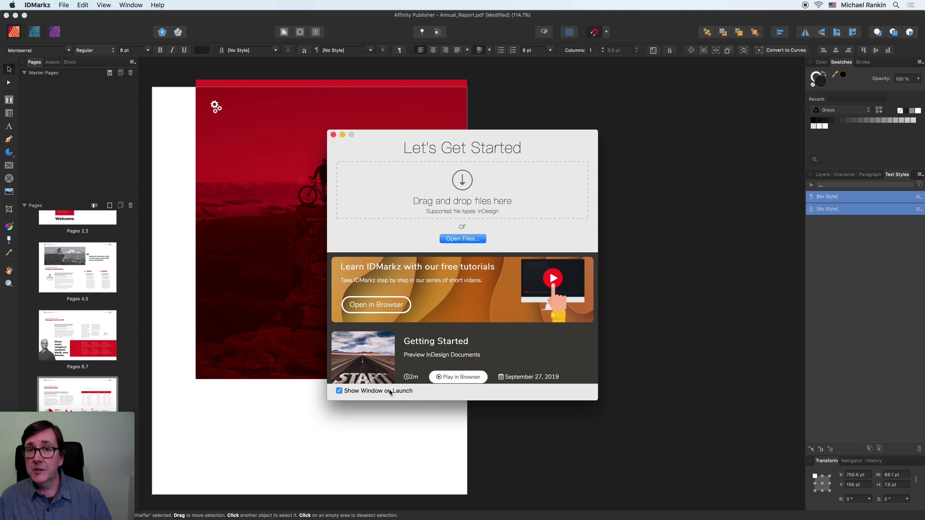
# Step: Load Annual_Report.indd, jump to its page 2 Welcome spread, and show the Export options
pyautogui.click(463, 239)
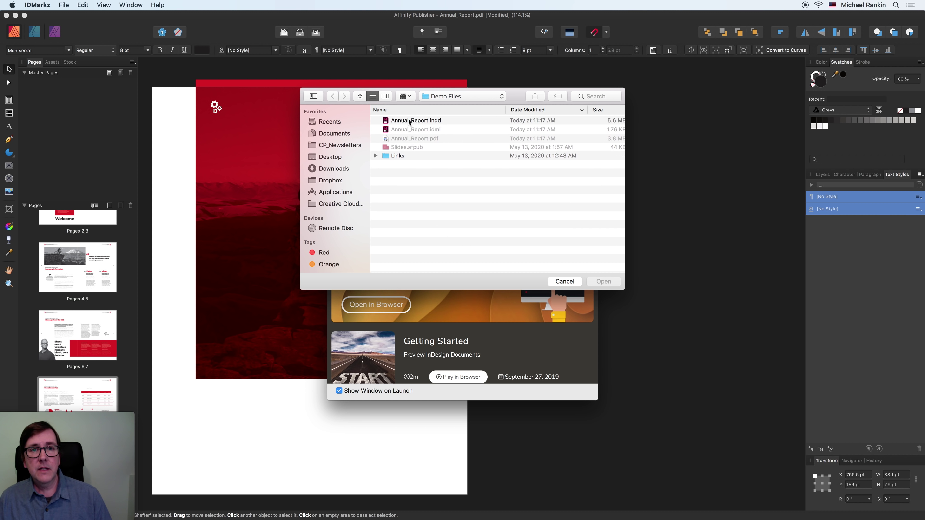
pyautogui.click(409, 121)
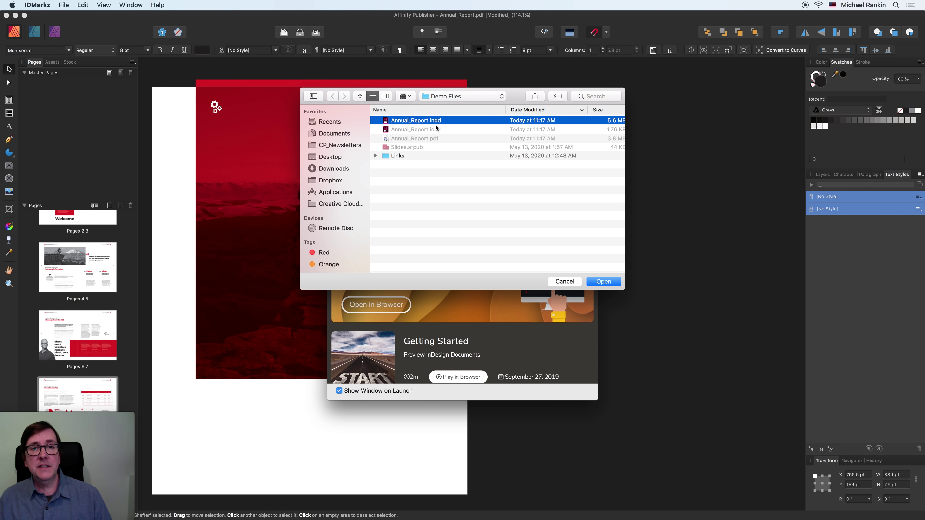
pyautogui.doubleClick(453, 120)
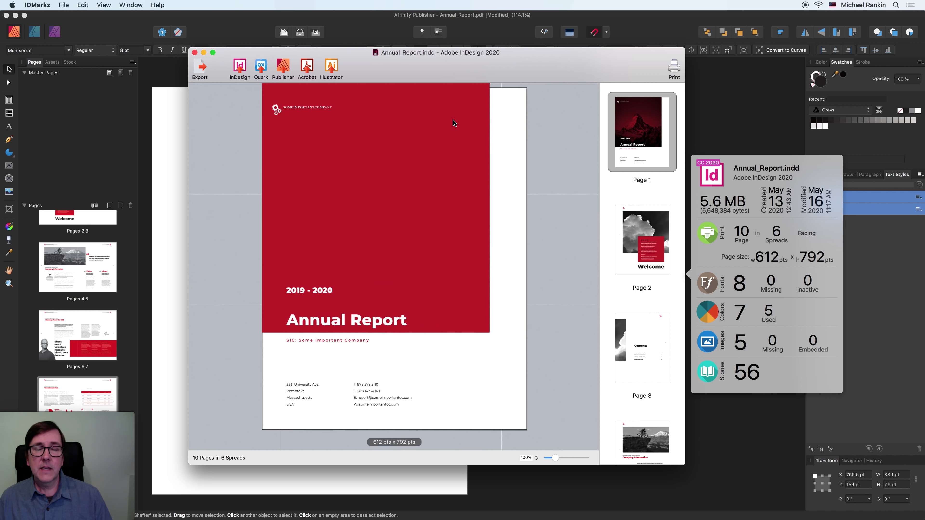
pyautogui.click(637, 238)
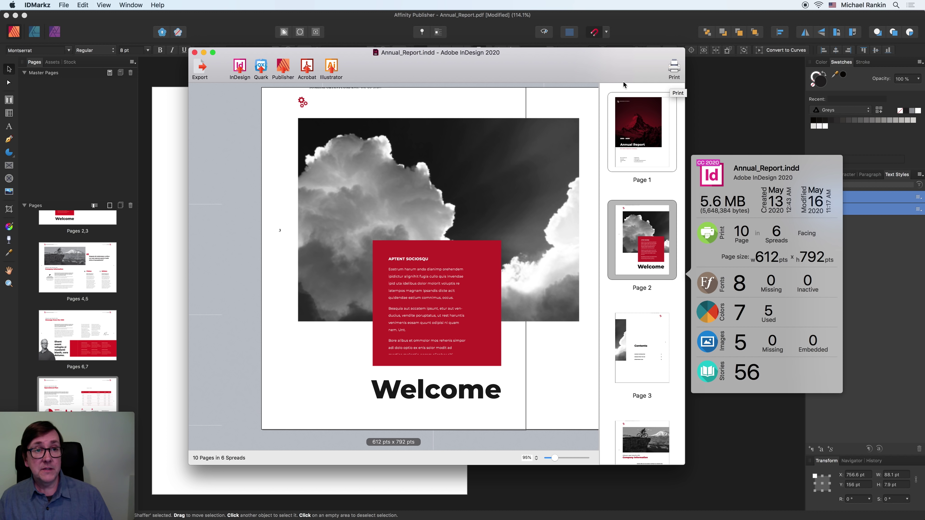
pyautogui.click(199, 70)
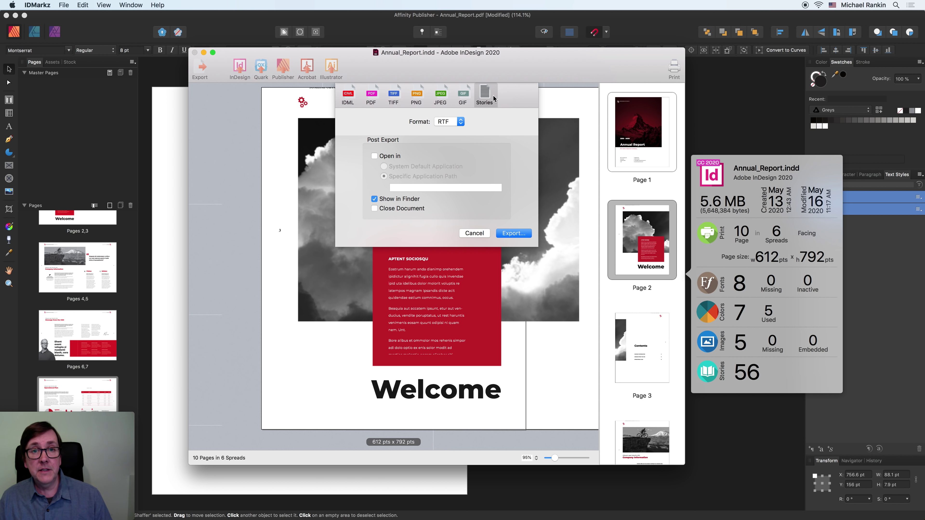
# Step: Leave the Stories format at RTF, cancel the story export, and convert the report for Affinity Publisher
pyautogui.click(461, 122)
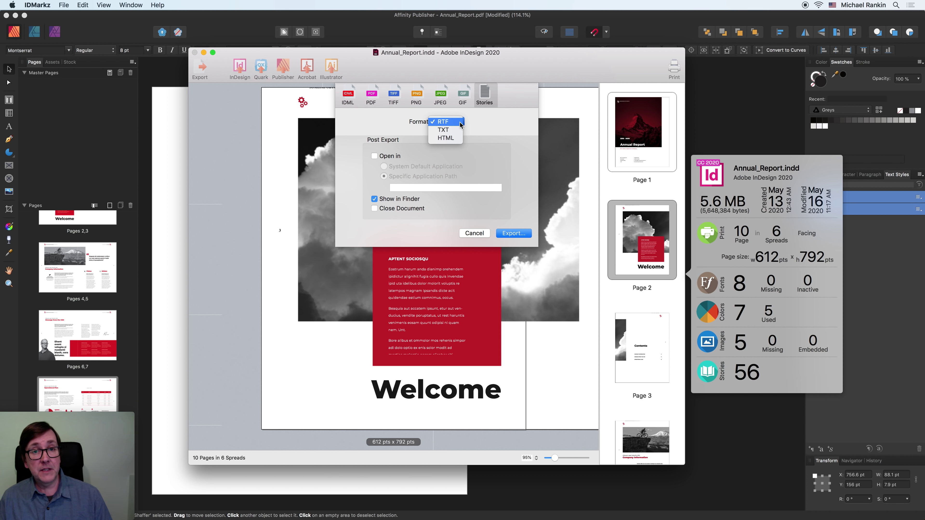
pyautogui.click(477, 124)
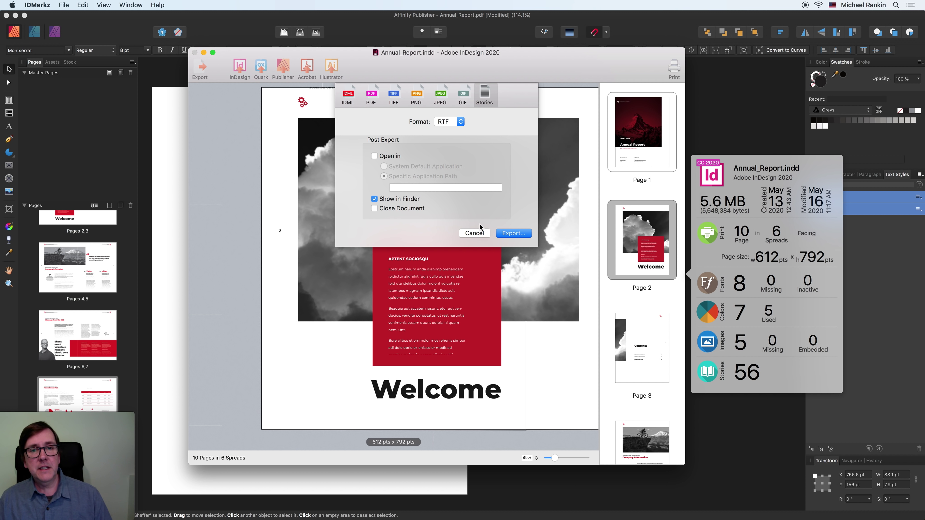
pyautogui.click(475, 234)
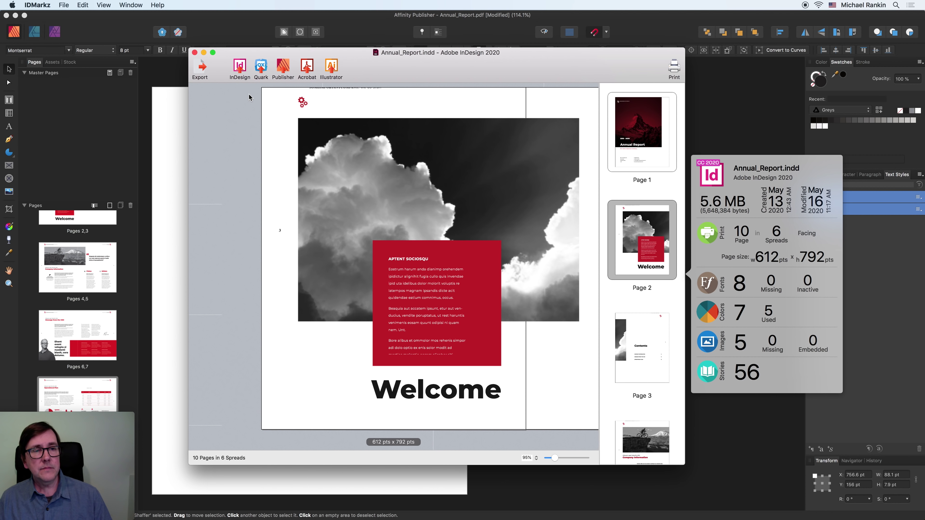
pyautogui.click(283, 69)
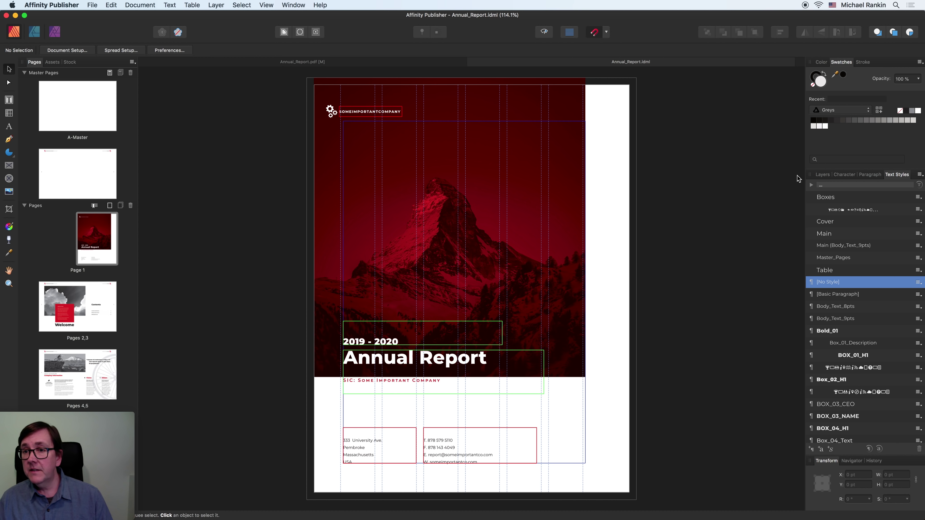
# Step: Show the Layers panel, open B-Master, and zoom toward its right-page header
pyautogui.click(823, 176)
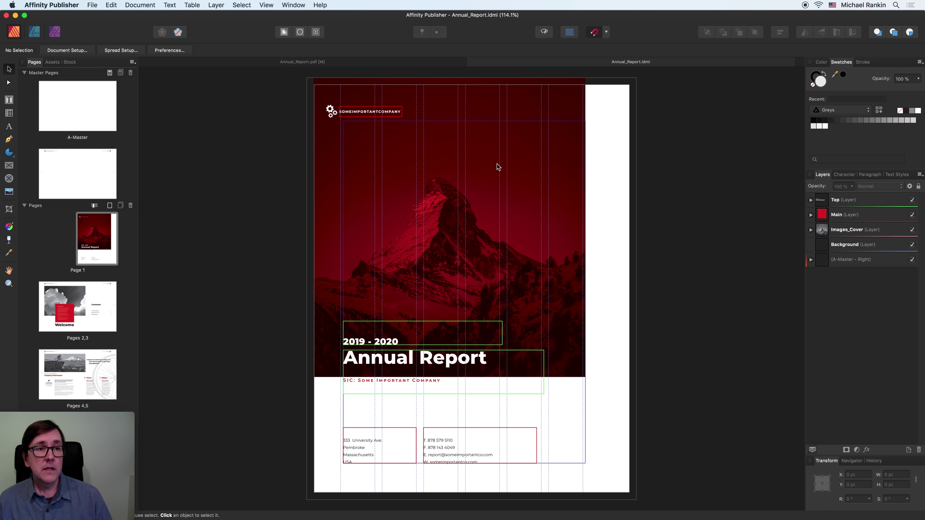
pyautogui.doubleClick(80, 177)
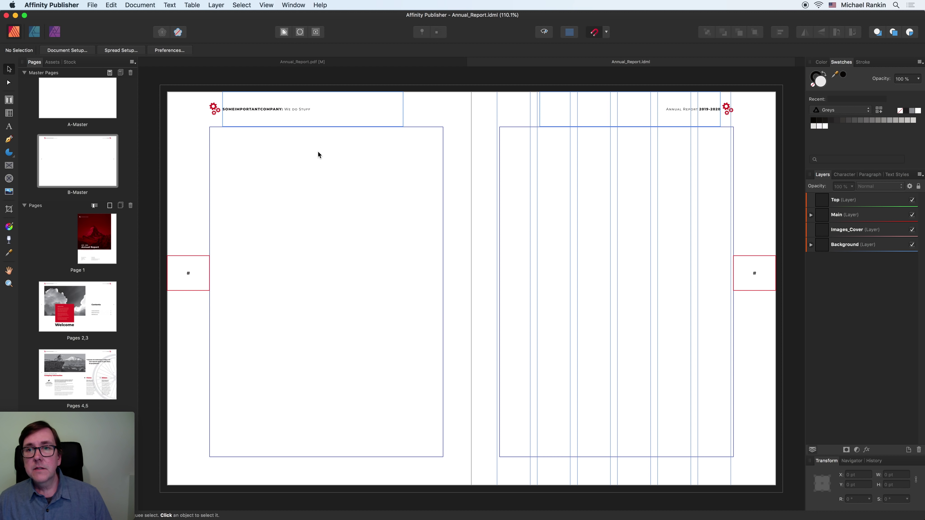
pyautogui.press('space')
pyautogui.moveTo(650, 120); pyautogui.dragTo(501, 192)
pyautogui.press('super')
# Step: Edit the B-Master right-page header so it reads 'Annual Report 2020-2021'
pyautogui.click(502, 190)
pyautogui.doubleClick(513, 161)
pyautogui.moveTo(512, 157); pyautogui.dragTo(526, 155)
pyautogui.write('29')
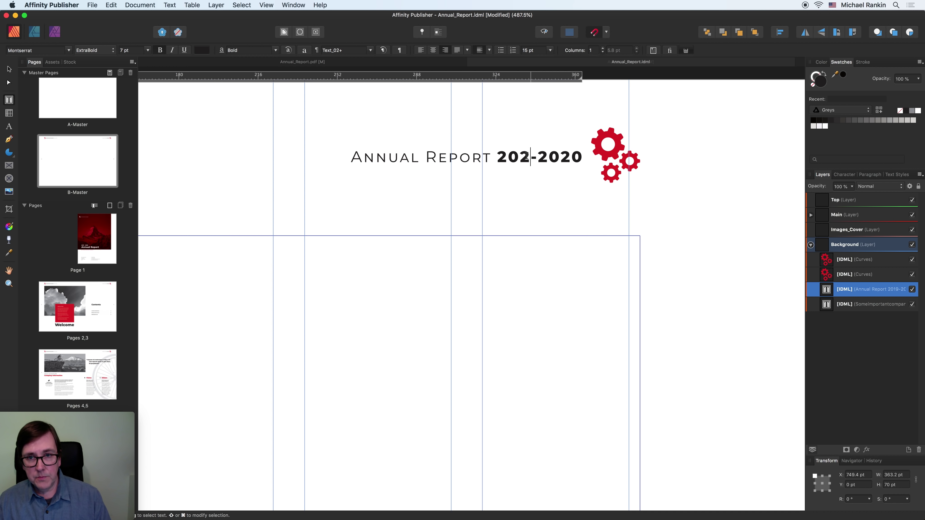
pyautogui.press('BackSpace')
pyautogui.write('0')
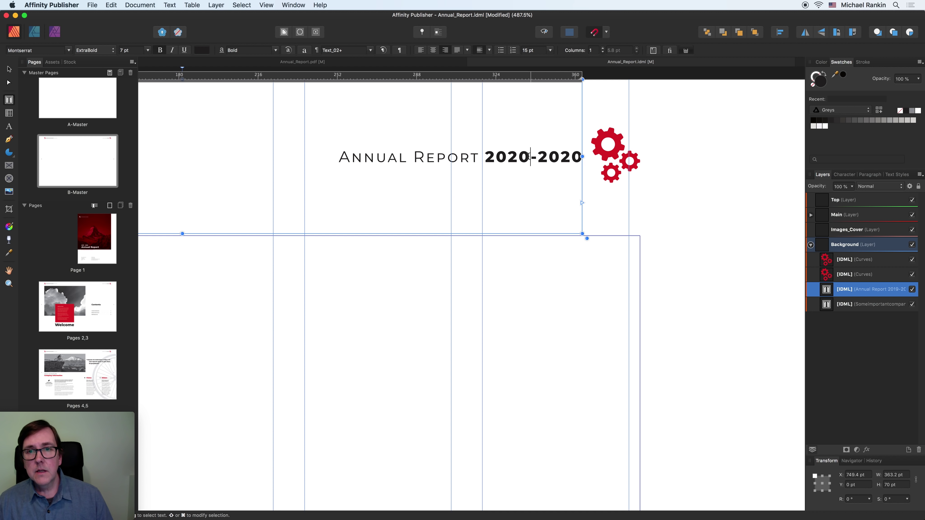
pyautogui.moveTo(571, 157); pyautogui.dragTo(576, 157)
pyautogui.write('1')
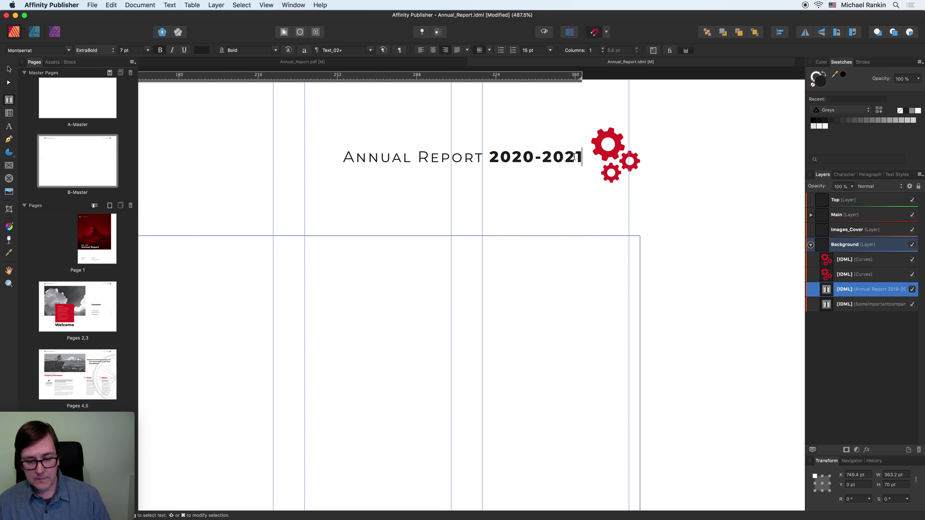
pyautogui.press('super+0')
pyautogui.press('Escape')
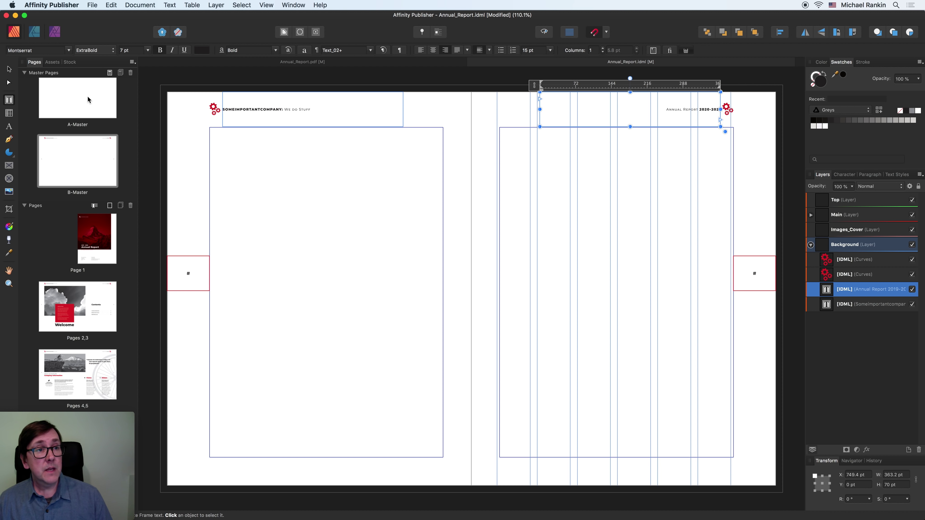
# Step: Align the left and right B-Master page-number frames to the top of their pages
pyautogui.click(9, 69)
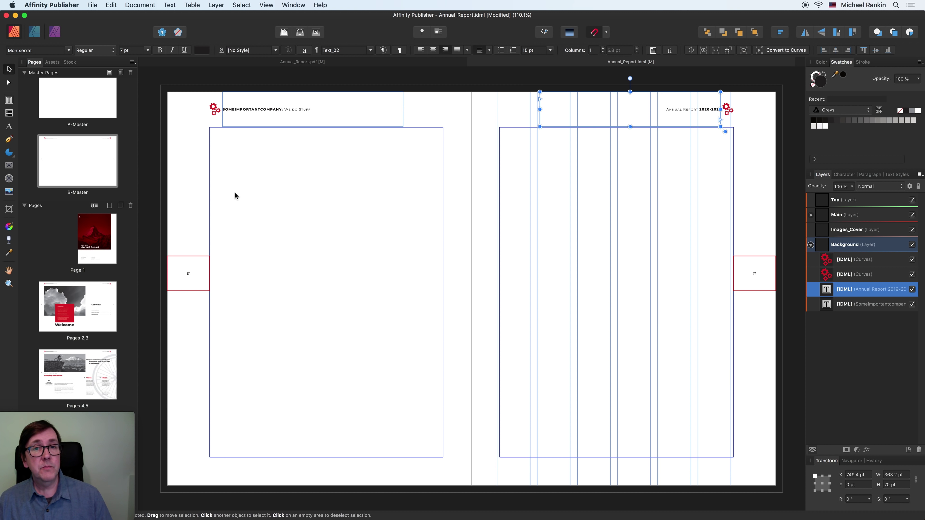
pyautogui.click(194, 273)
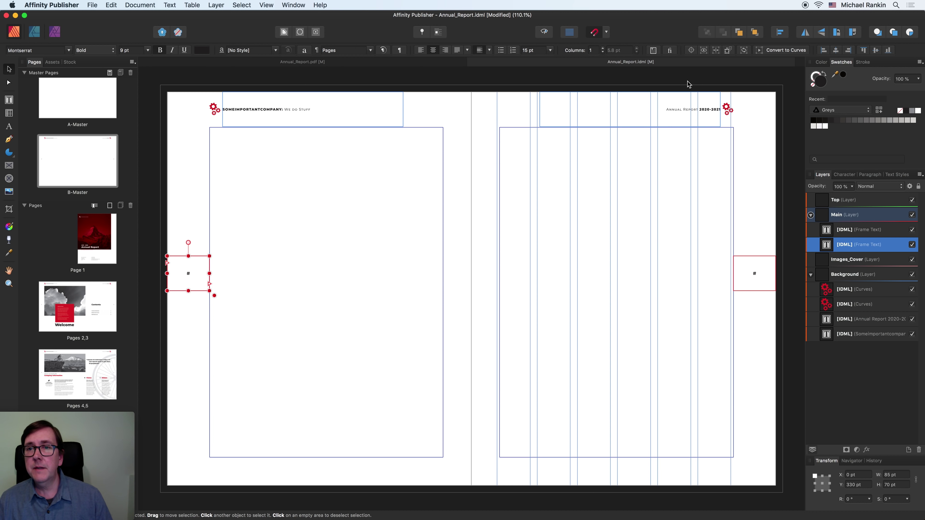
pyautogui.click(779, 34)
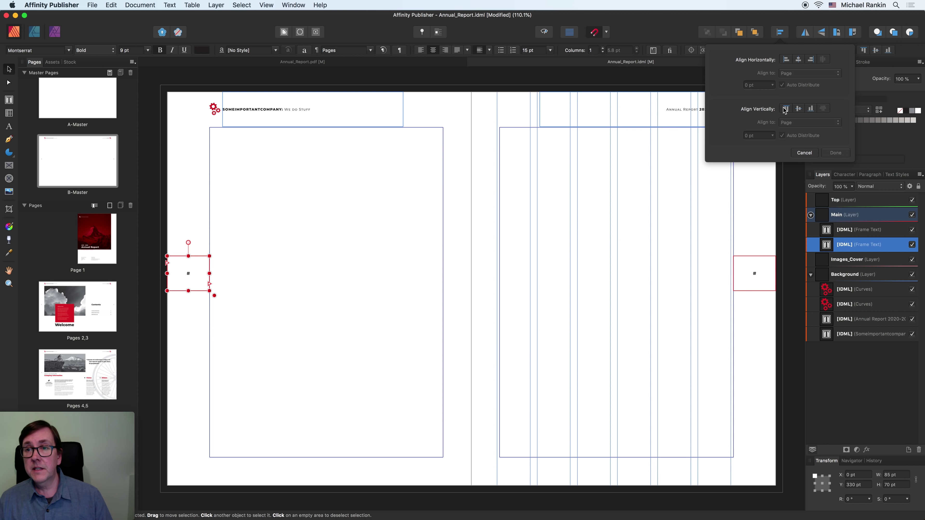
pyautogui.click(785, 109)
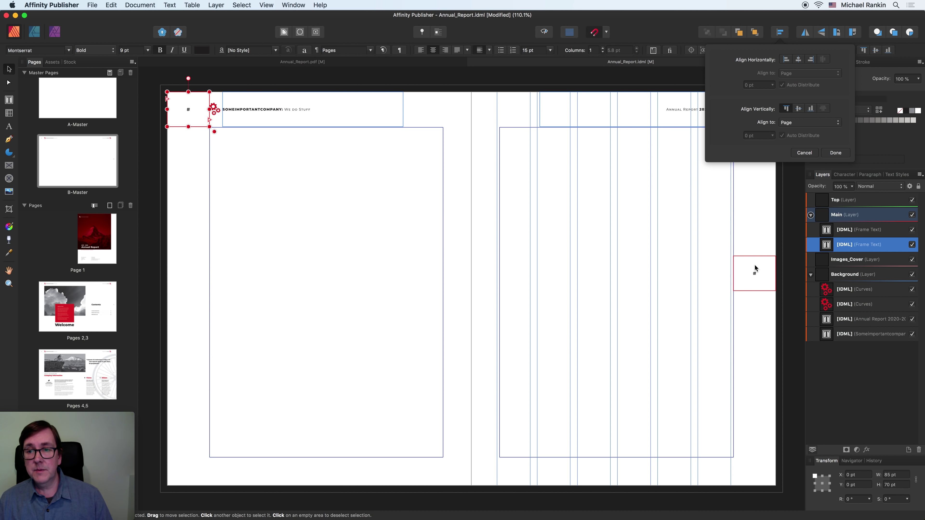
pyautogui.click(754, 266)
pyautogui.click(779, 32)
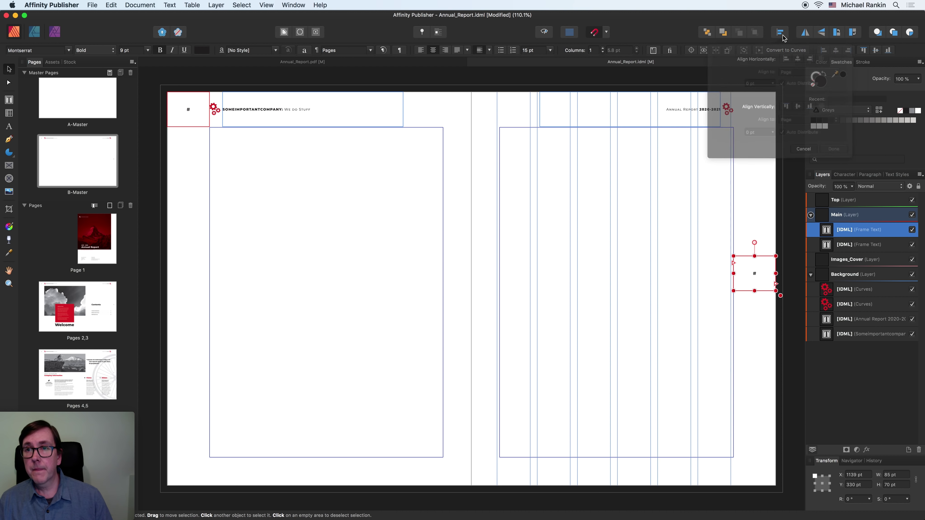
pyautogui.click(785, 108)
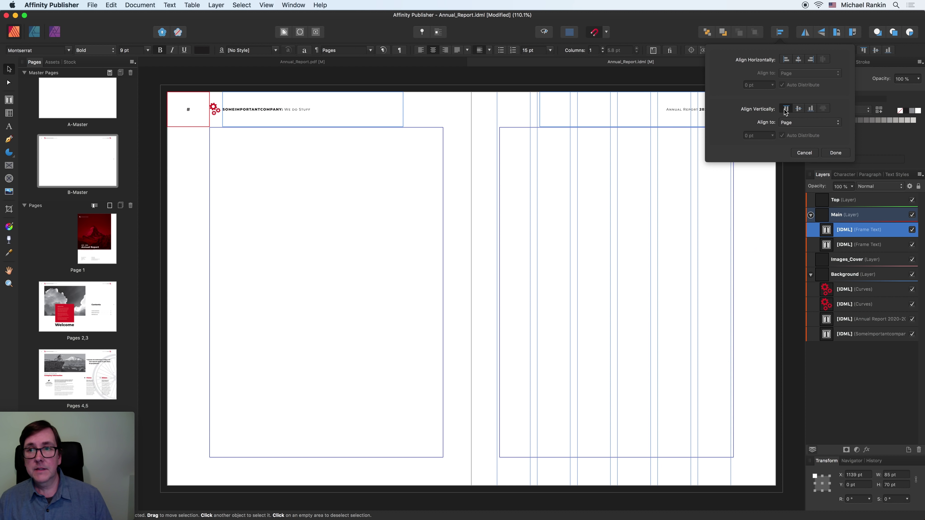
pyautogui.click(756, 173)
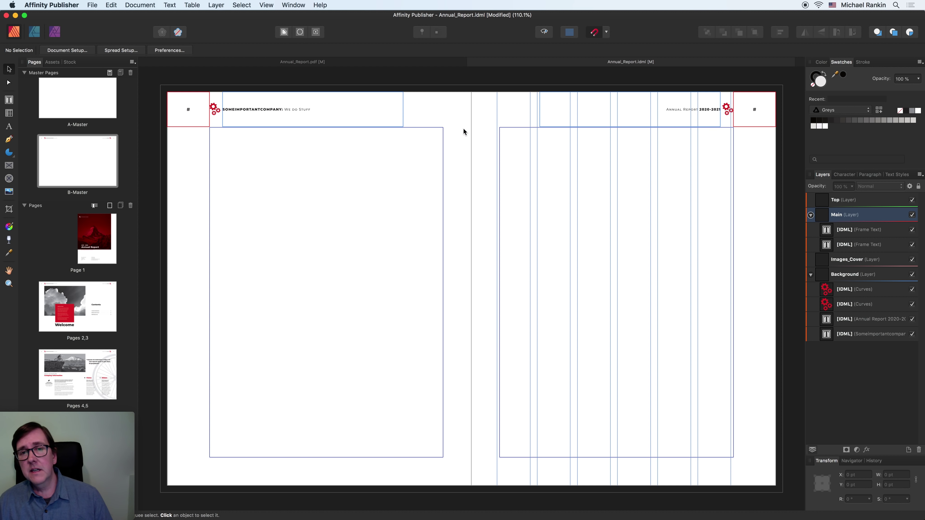
# Step: Move a vertical guide to 645.0 pt, then clear all master guides and set 6 columns
pyautogui.moveTo(497, 113); pyautogui.dragTo(488, 113)
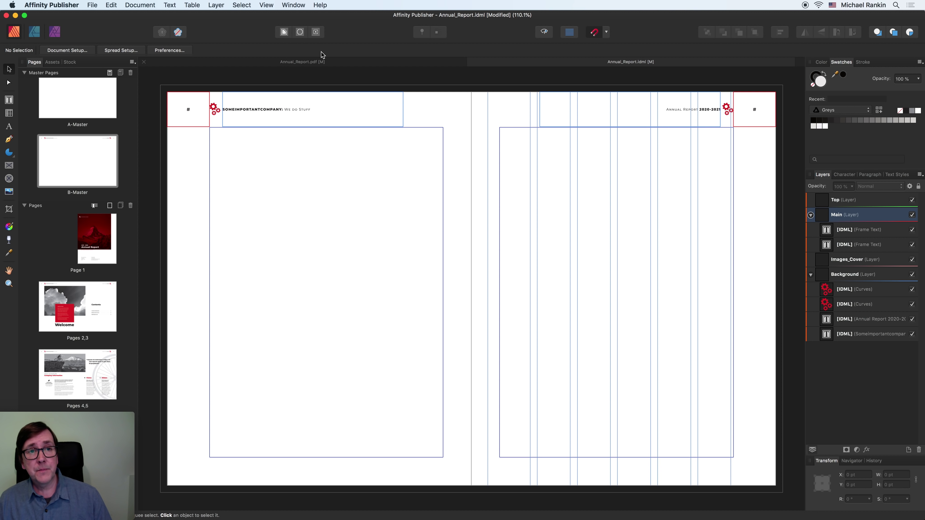
pyautogui.click(265, 5)
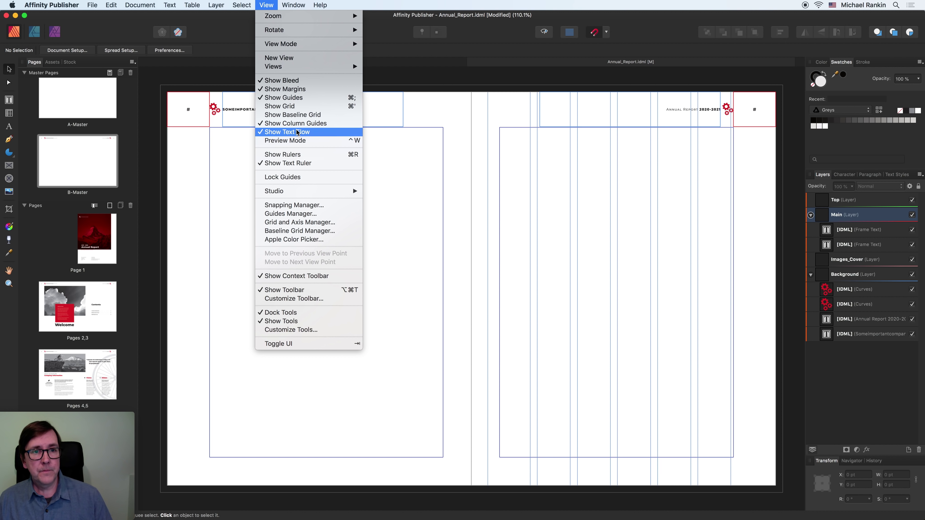
pyautogui.click(327, 213)
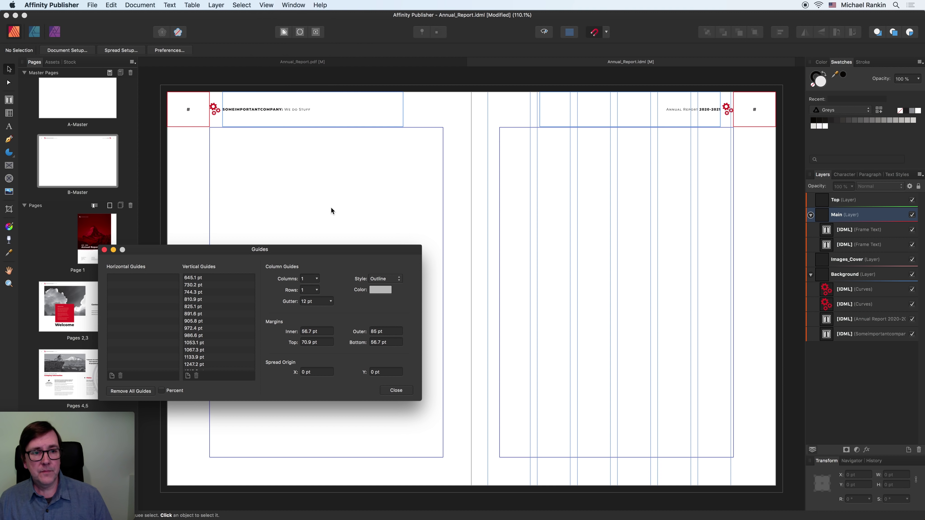
pyautogui.click(134, 392)
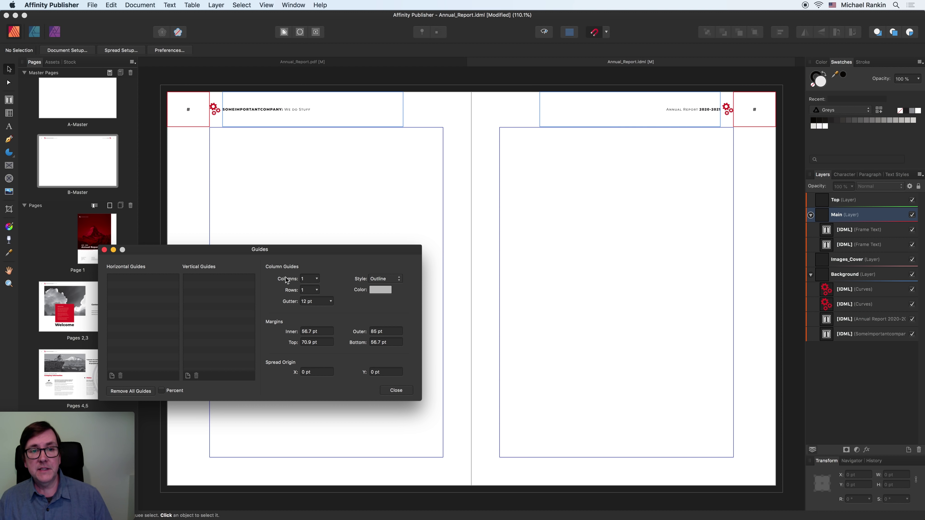
pyautogui.write('6')
pyautogui.press('Return')
# Step: Set the column gutter to 14 pt and keep the Outline guide style
pyautogui.click(291, 303)
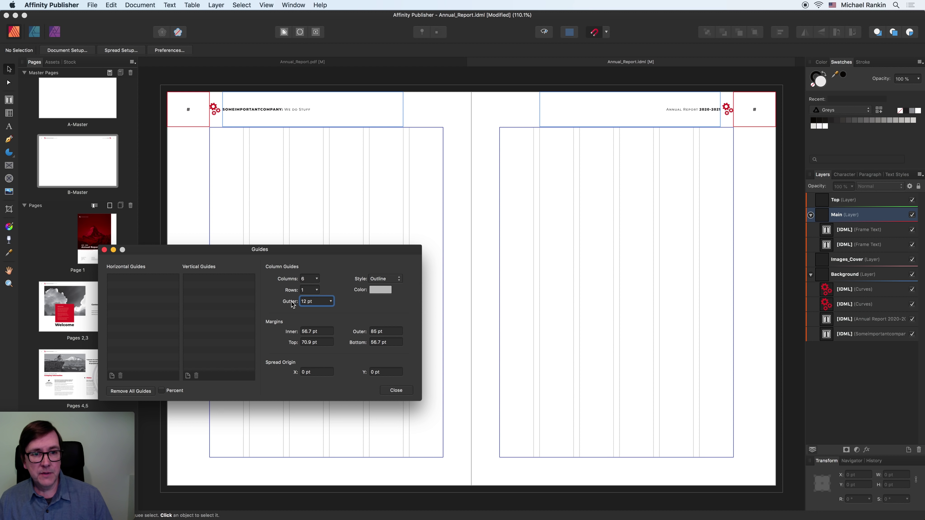
pyautogui.write('14')
pyautogui.press('Tab')
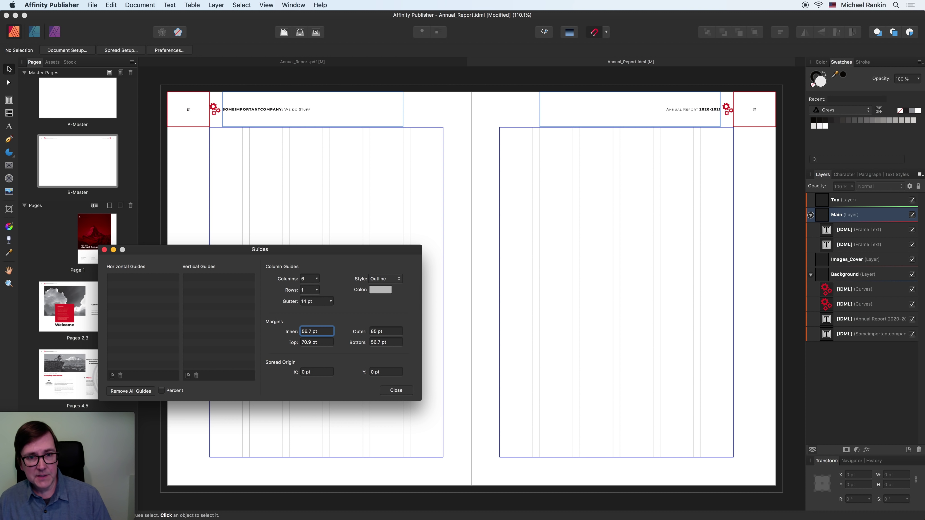
pyautogui.click(391, 280)
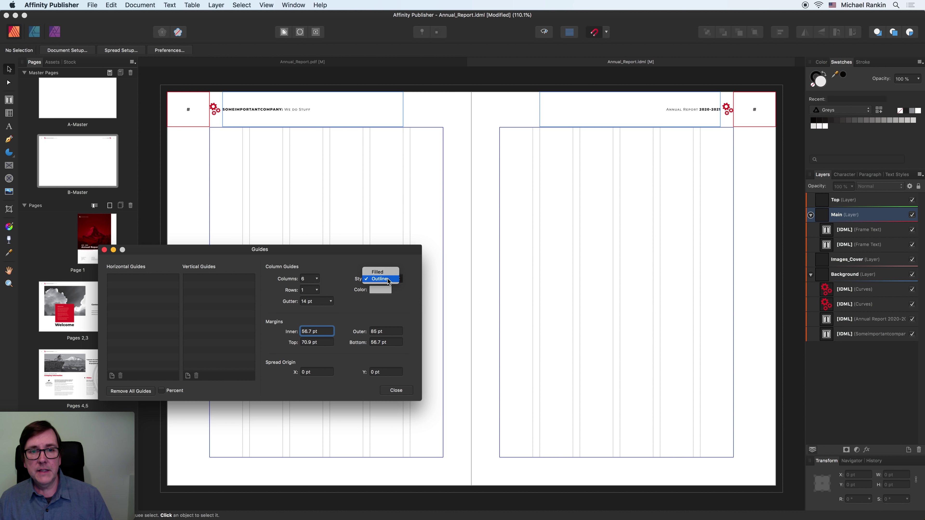
pyautogui.click(393, 280)
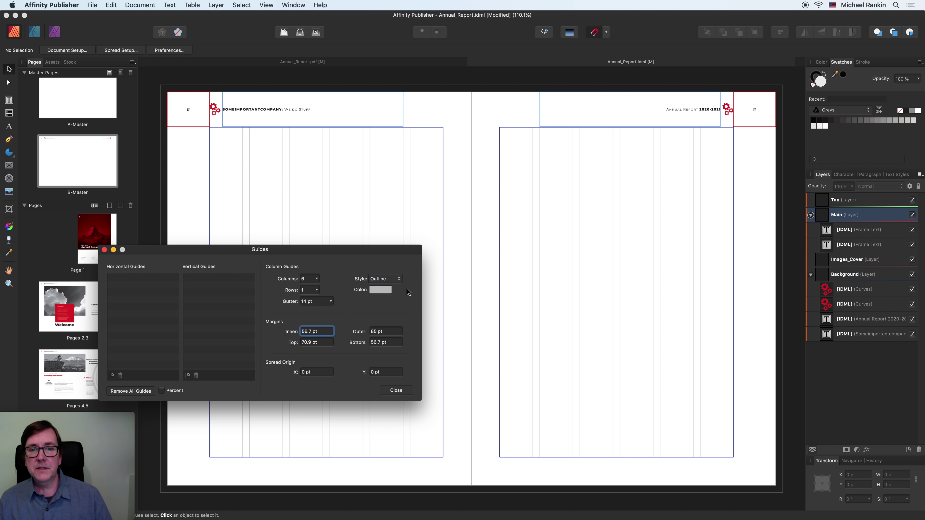
pyautogui.click(400, 390)
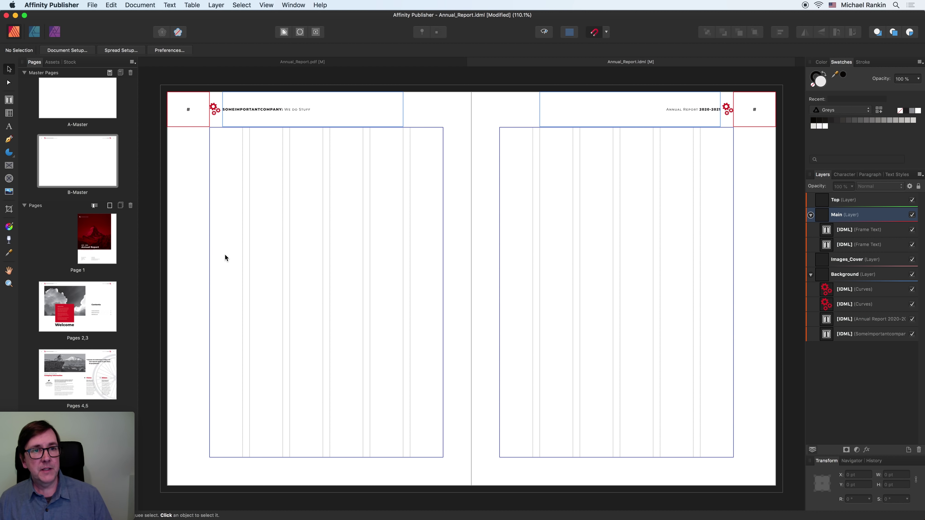
# Step: Change the cover's year line from 2019 - 2020 to 2020 - 2021, then show pages 2–3
pyautogui.click(98, 239)
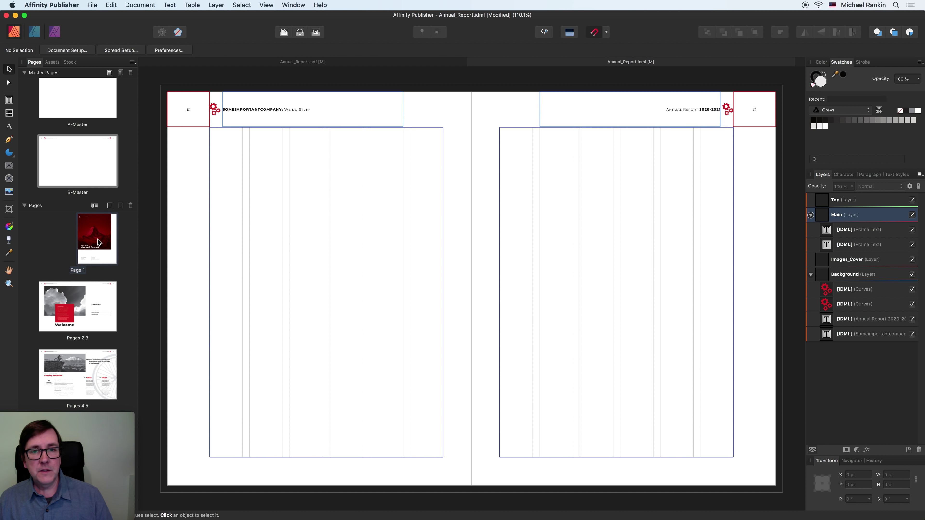
pyautogui.click(98, 239)
pyautogui.click(363, 334)
pyautogui.doubleClick(363, 334)
pyautogui.moveTo(364, 342); pyautogui.dragTo(355, 342)
pyautogui.write('2020 - 2020')
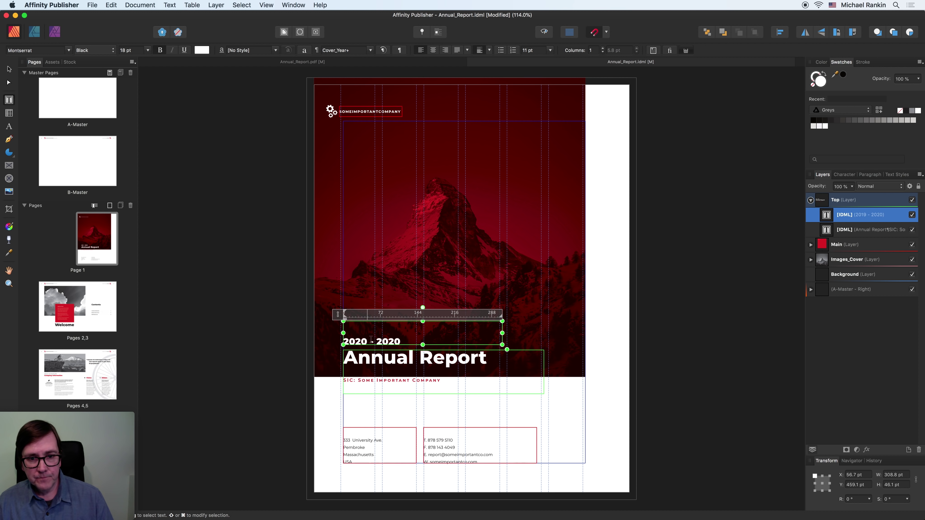
pyautogui.moveTo(394, 341); pyautogui.dragTo(400, 341)
pyautogui.write('1')
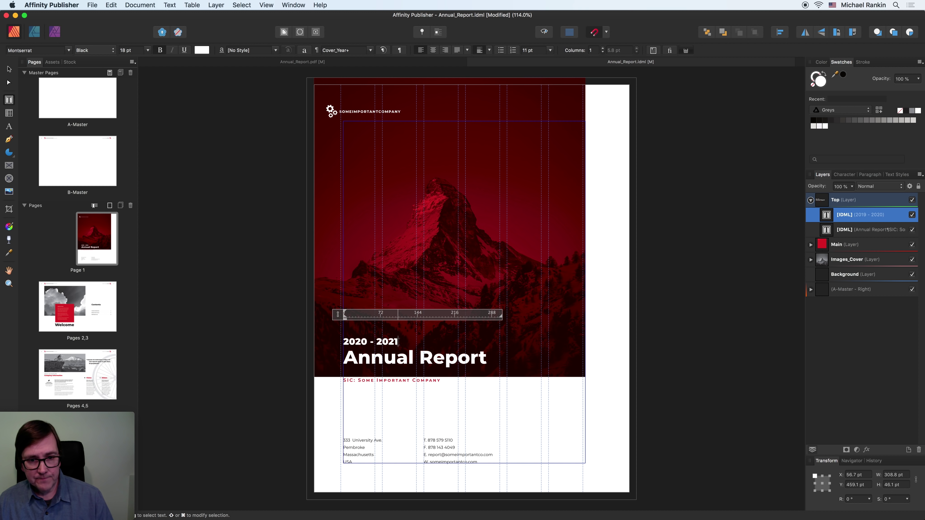
pyautogui.click(10, 68)
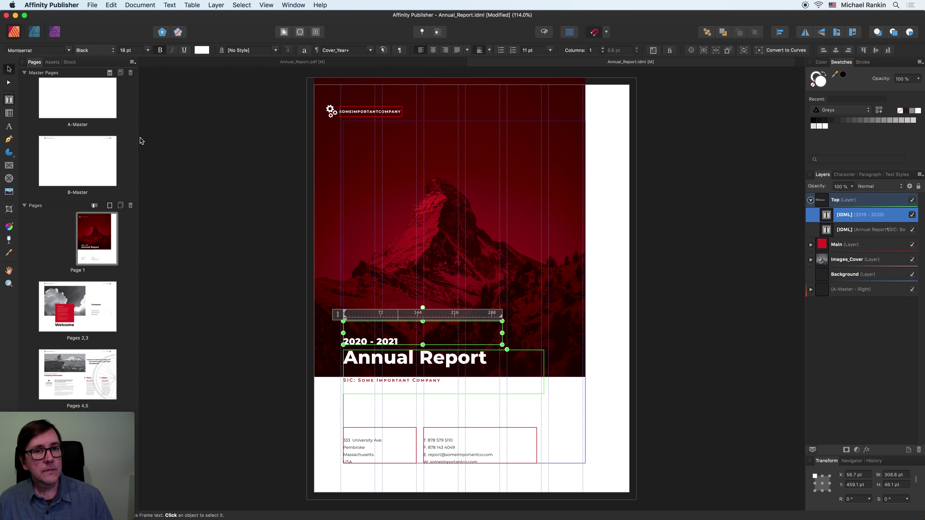
pyautogui.click(142, 146)
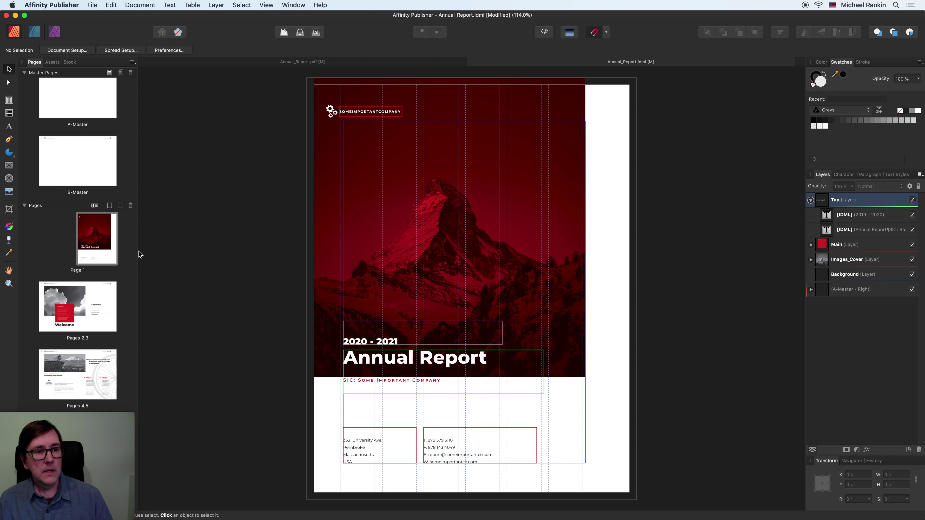
pyautogui.click(83, 335)
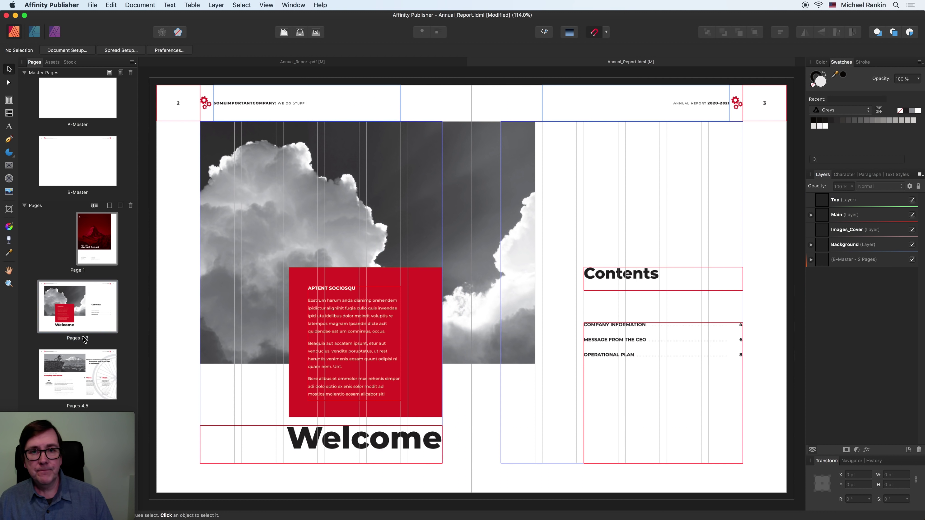
pyautogui.click(419, 179)
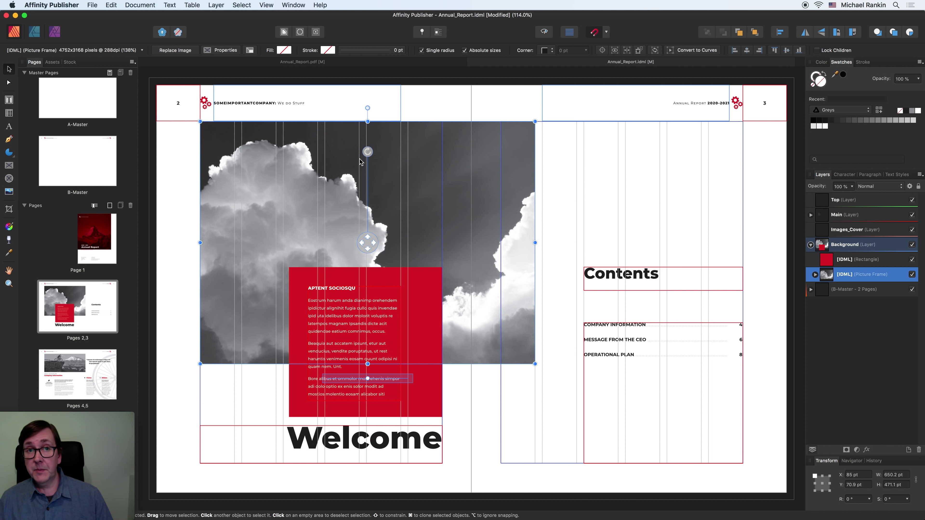
pyautogui.moveTo(271, 147); pyautogui.dragTo(291, 147)
pyautogui.press('super+z')
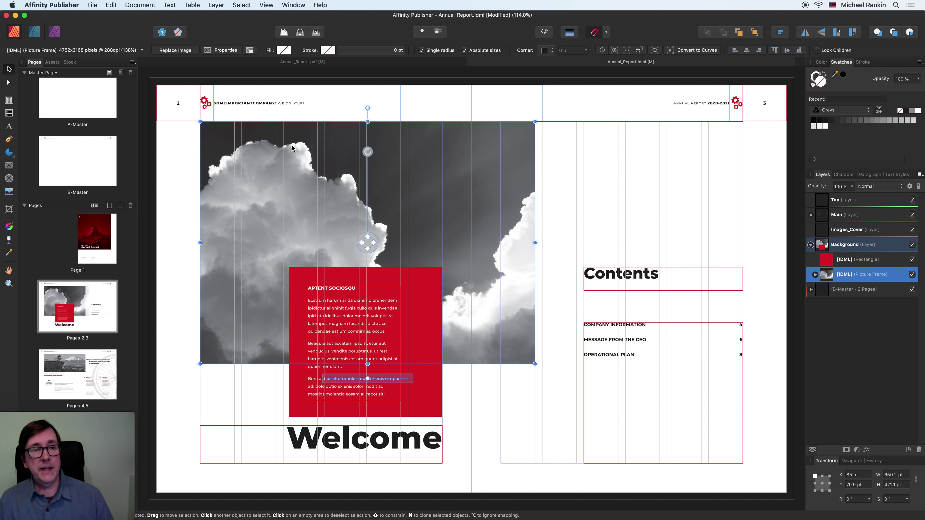
pyautogui.click(140, 5)
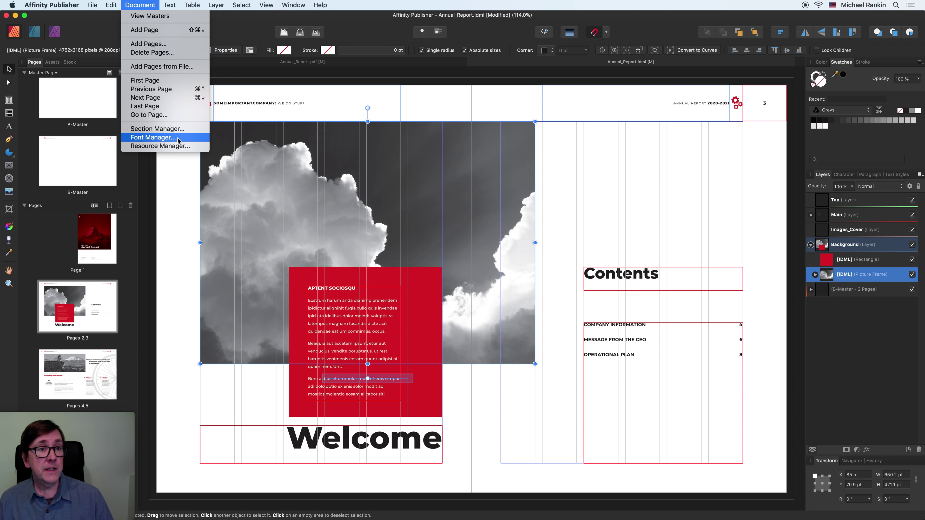
pyautogui.click(195, 147)
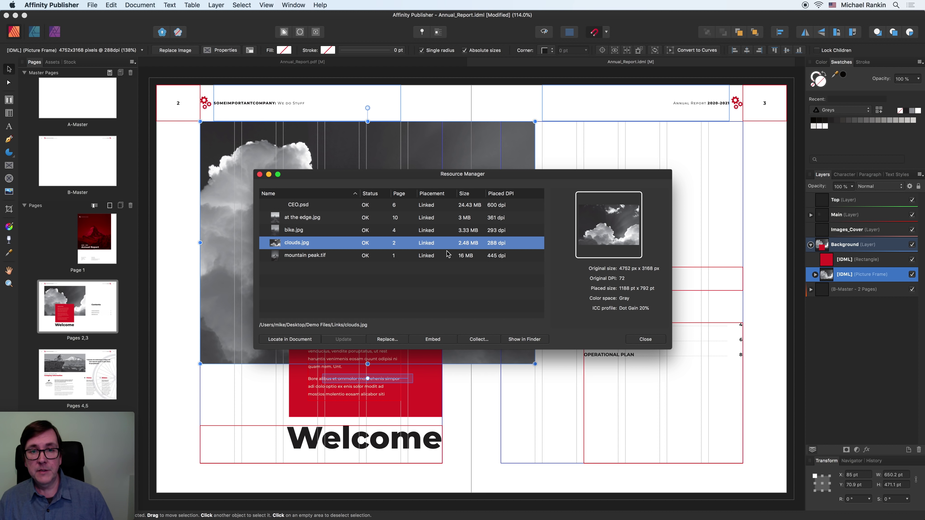
pyautogui.click(260, 174)
pyautogui.click(559, 290)
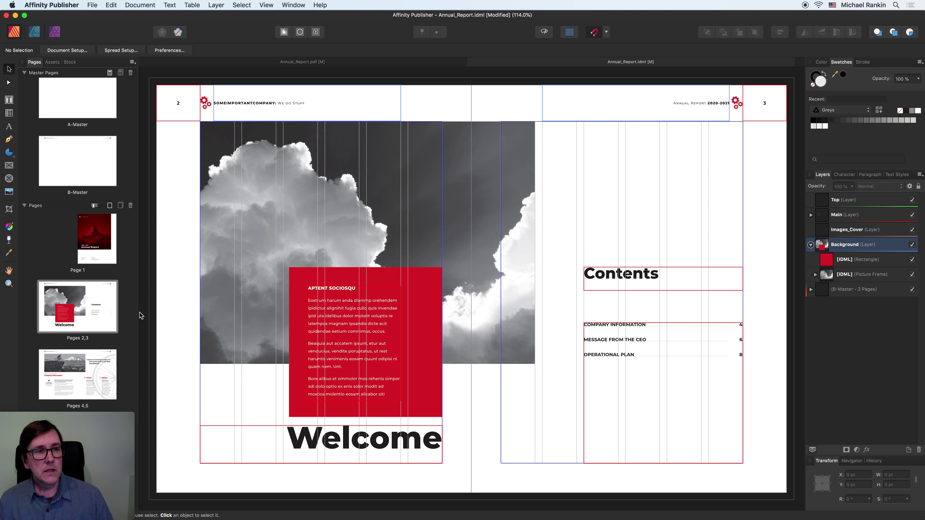
# Step: Open the pages 6–7 spread, zoom in on the CEO portrait, and switch to preview mode
pyautogui.scroll(-4, 102, 320)
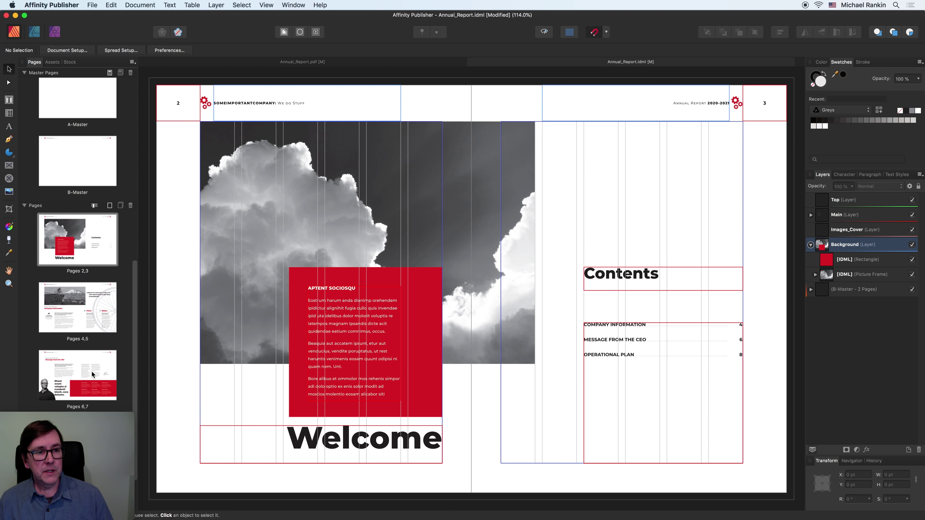
pyautogui.click(86, 368)
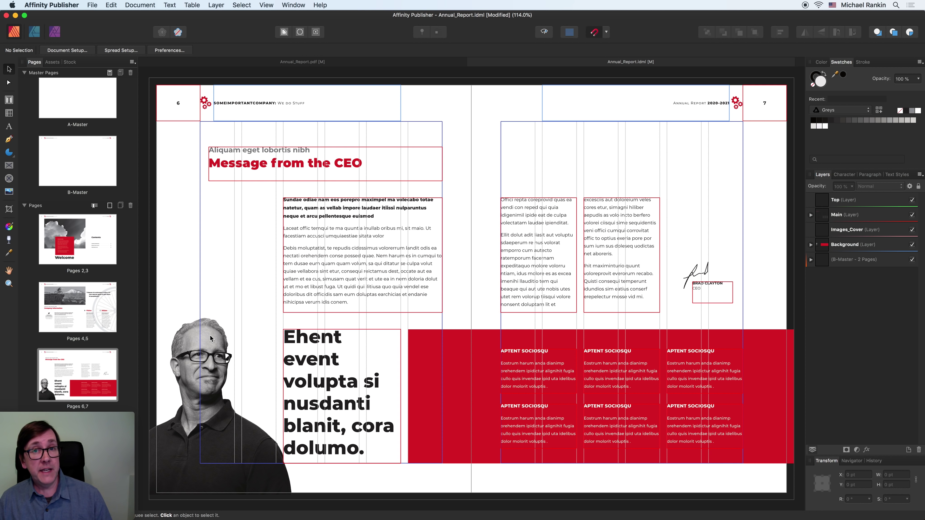
pyautogui.click(203, 364)
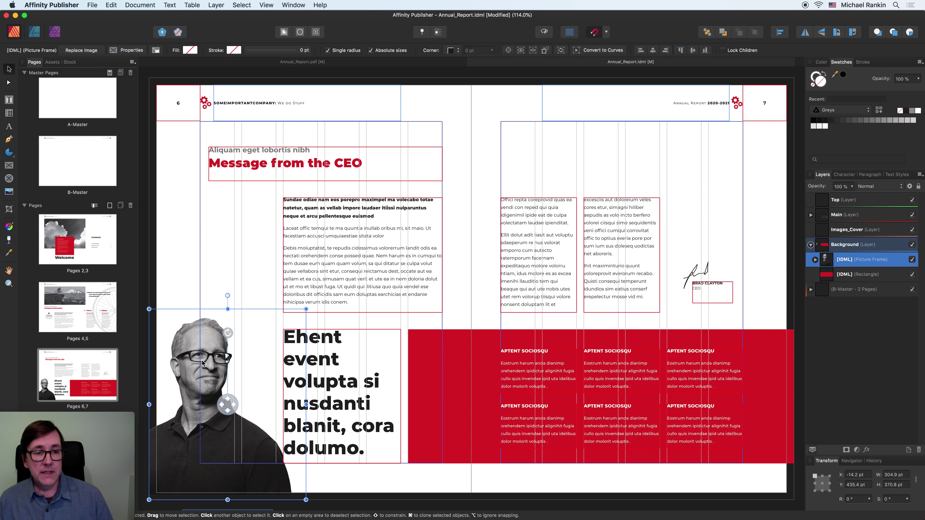
pyautogui.moveTo(199, 362); pyautogui.dragTo(379, 278)
pyautogui.scroll(-5, 379, 278)
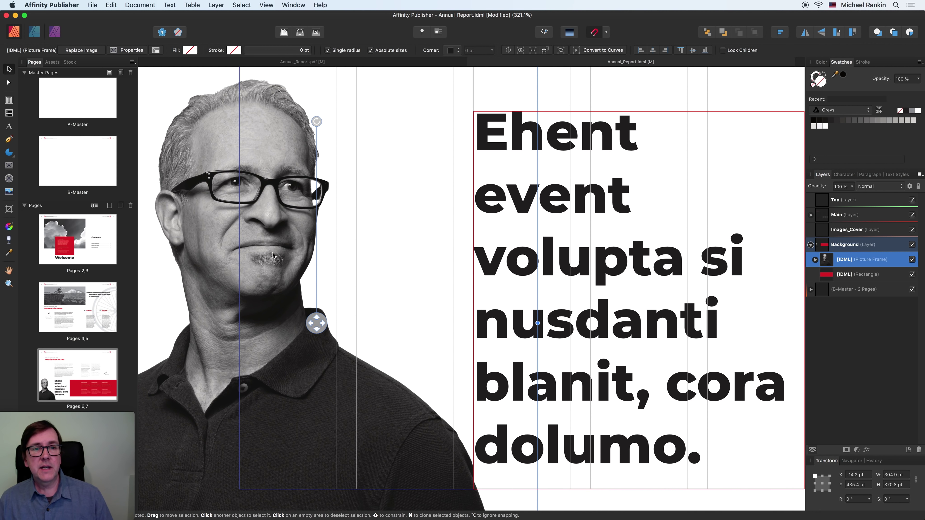
pyautogui.click(543, 33)
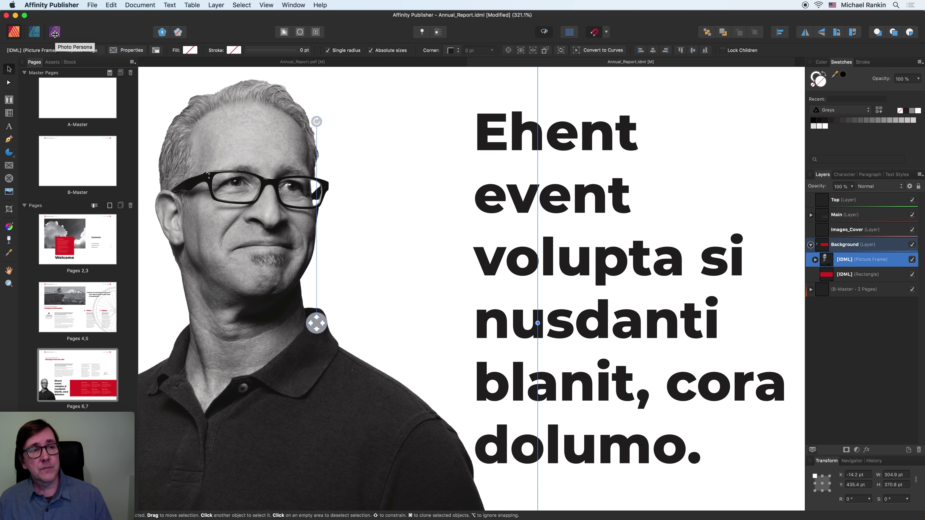
# Step: Heal the CEO's chin with the Photo Persona Healing Brush, then fit the spread in view
pyautogui.click(55, 32)
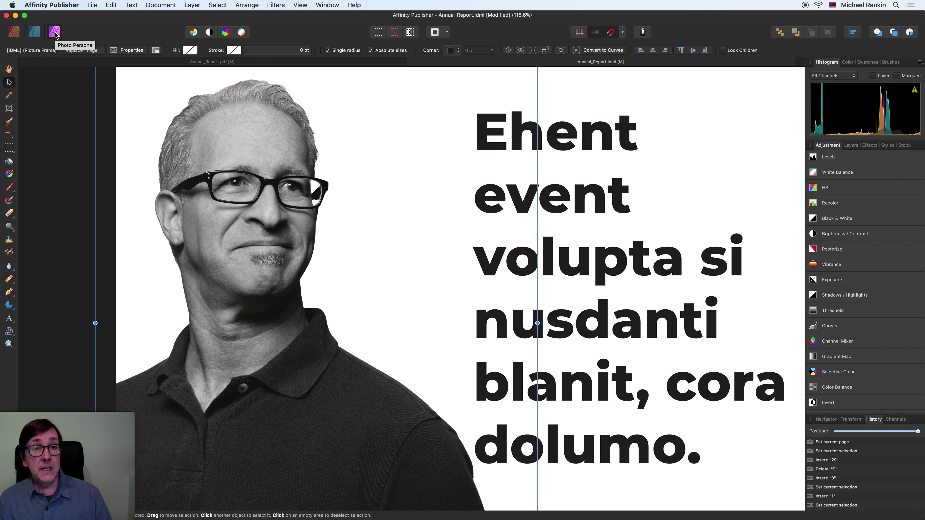
pyautogui.click(11, 279)
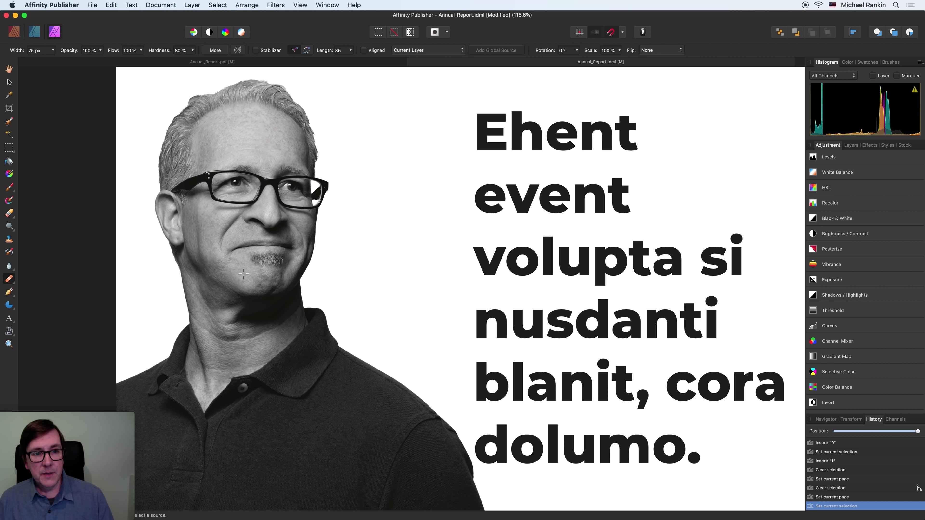
pyautogui.keyDown('alt'); pyautogui.click(243, 274); pyautogui.keyUp('alt')
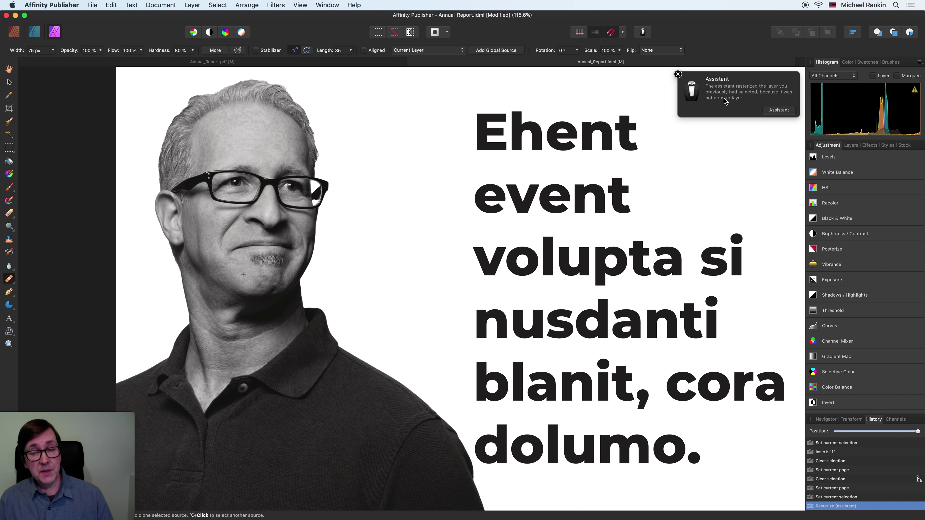
pyautogui.click(678, 74)
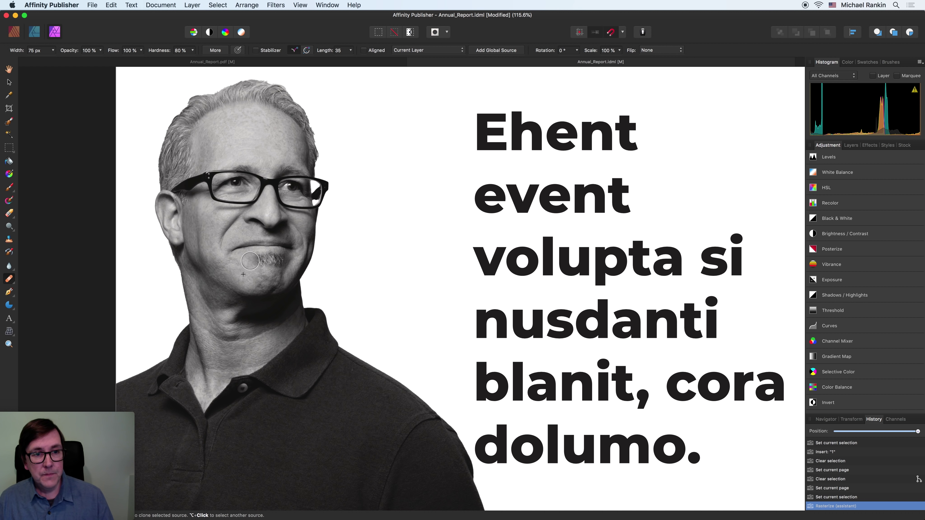
pyautogui.moveTo(260, 260); pyautogui.dragTo(279, 260)
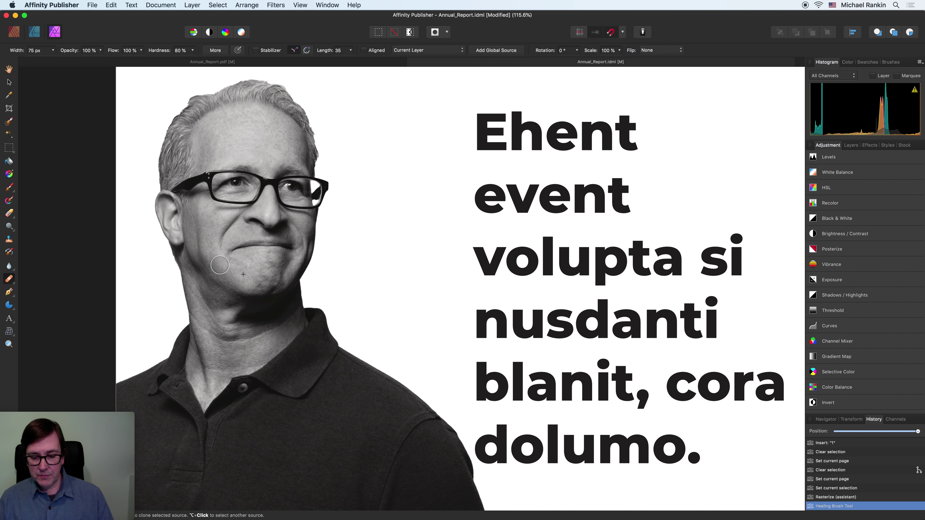
pyautogui.press('super+0')
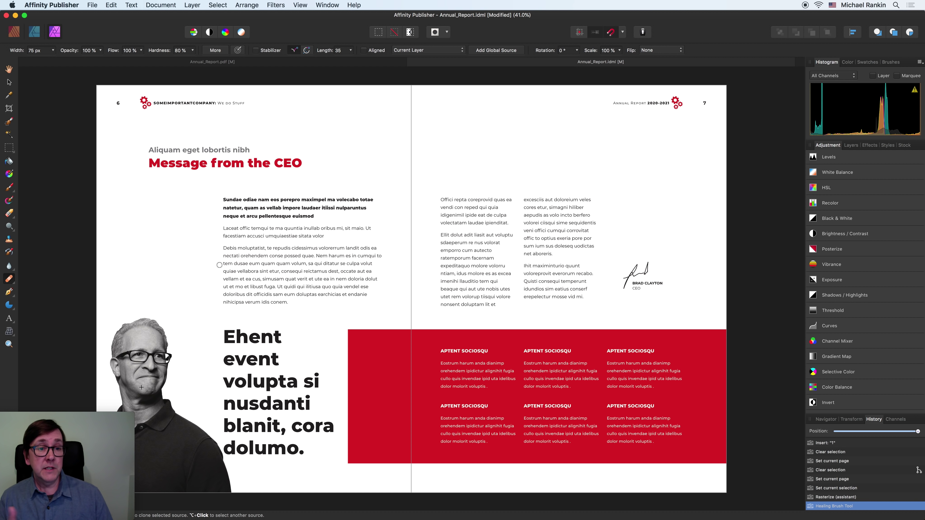
# Step: In the layout persona, compare before and after the chin retouch in History, then deselect the photo
pyautogui.click(14, 32)
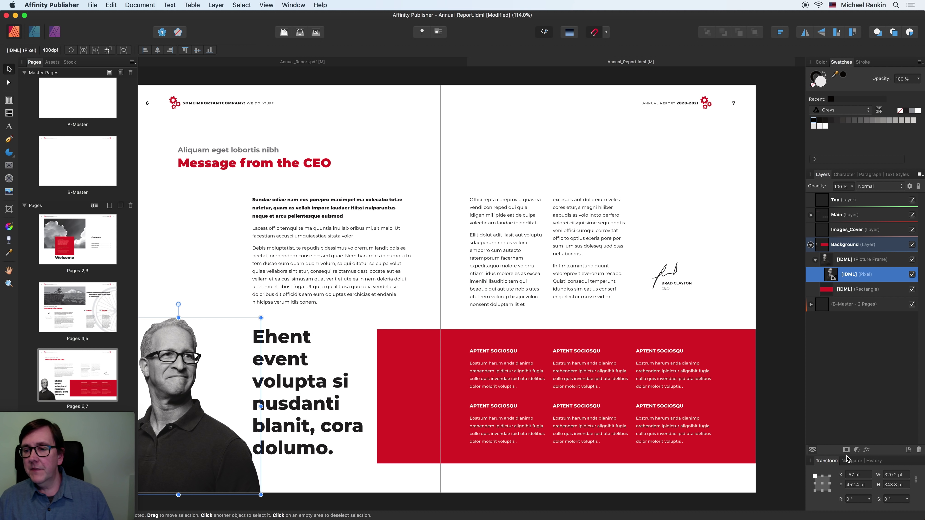
pyautogui.click(874, 461)
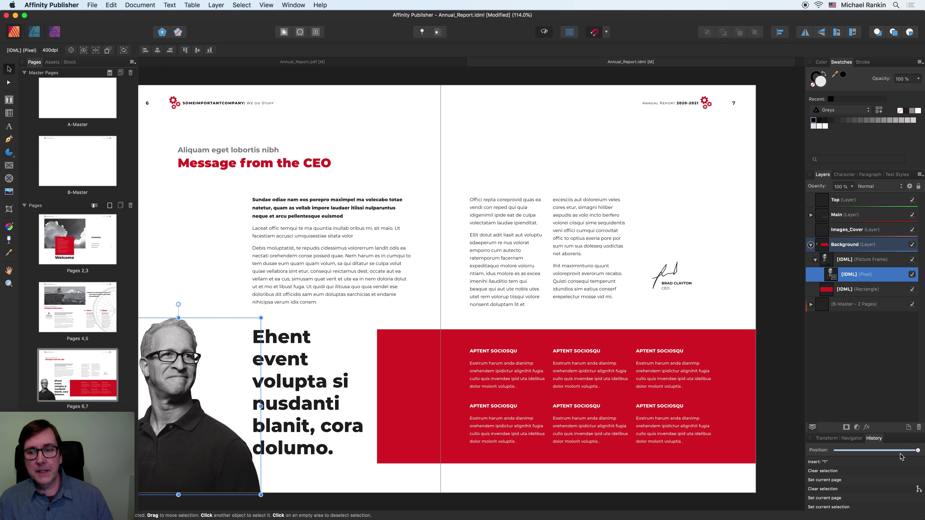
pyautogui.moveTo(917, 451); pyautogui.dragTo(911, 452)
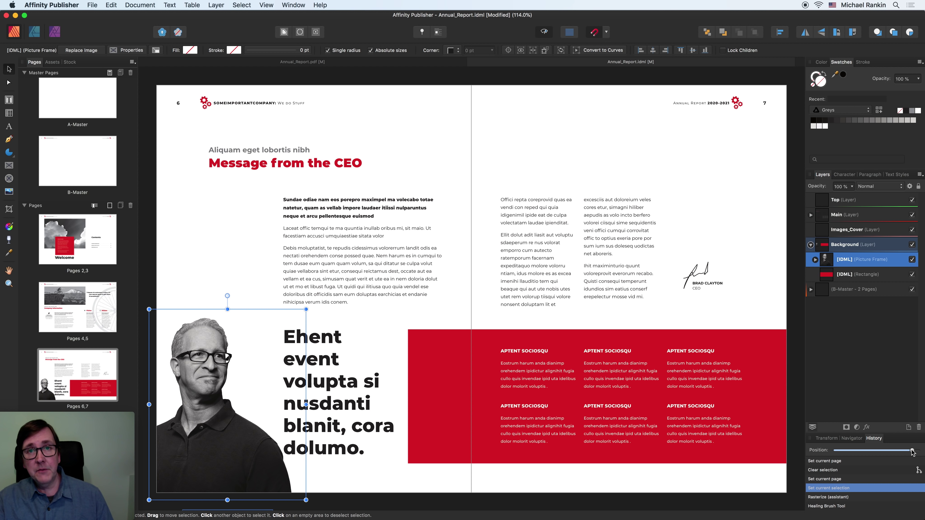
pyautogui.moveTo(912, 451); pyautogui.dragTo(918, 451)
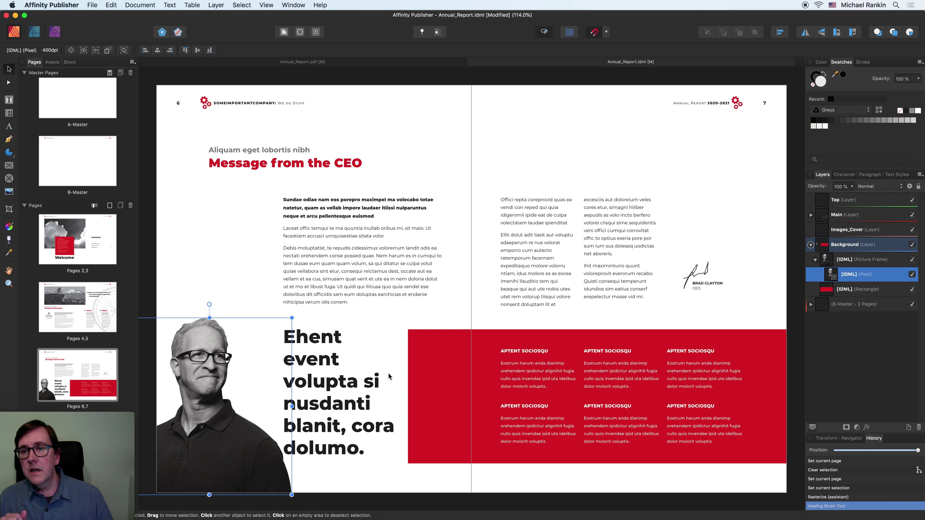
pyautogui.click(485, 162)
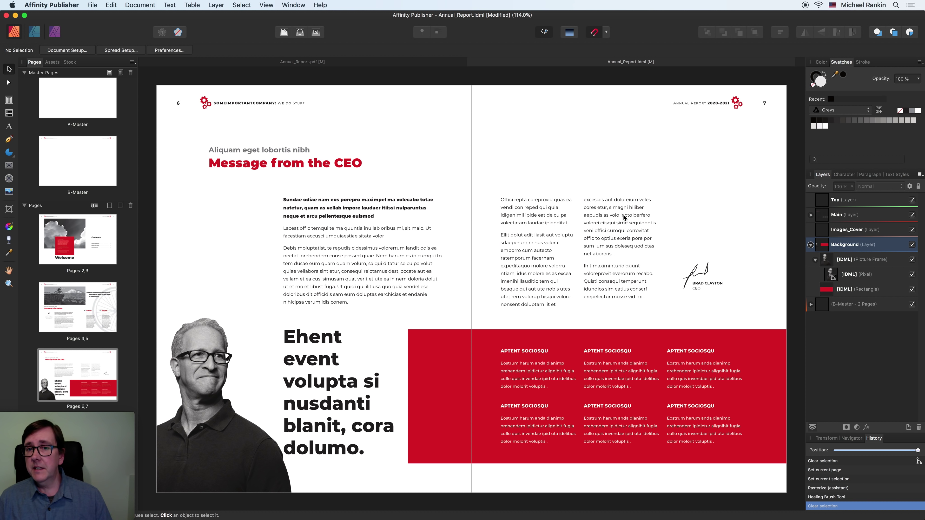
# Step: In the Document palette, shift the red global swatch's HSL hue to cyan
pyautogui.click(846, 110)
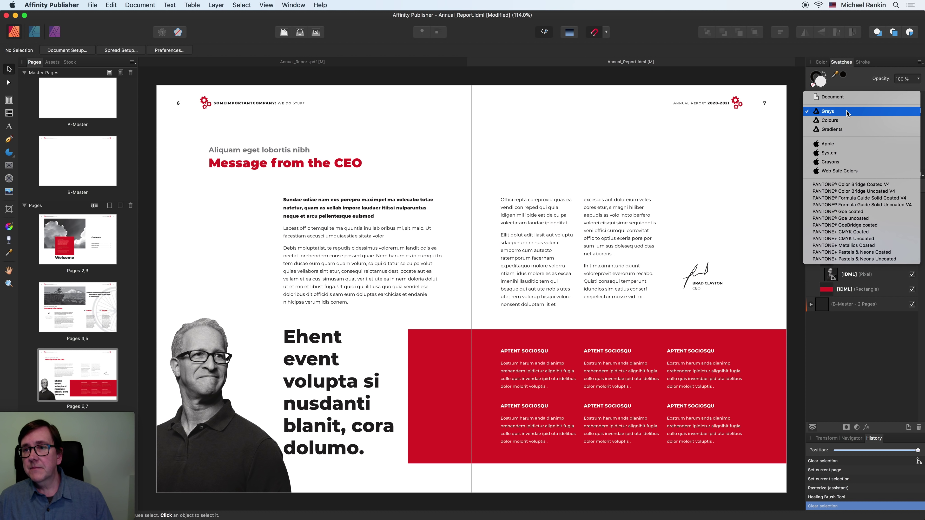
pyautogui.click(854, 99)
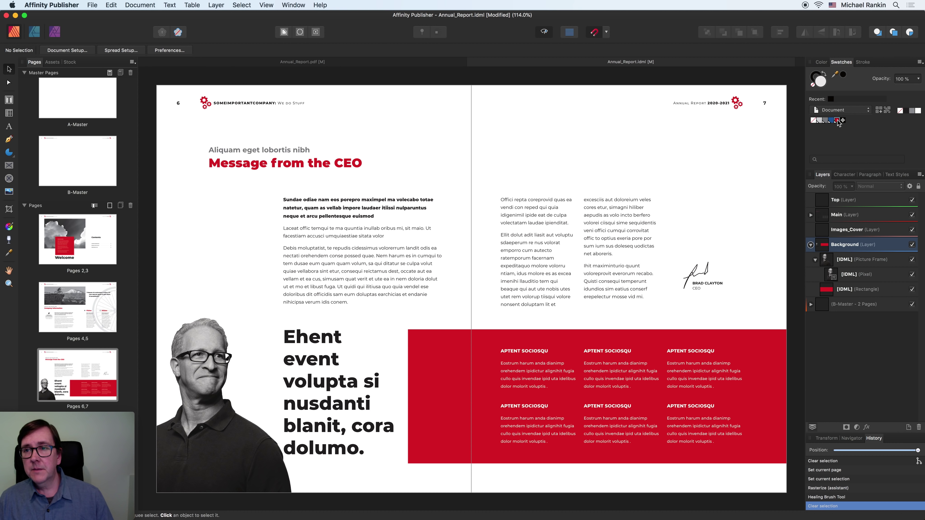
pyautogui.doubleClick(837, 120)
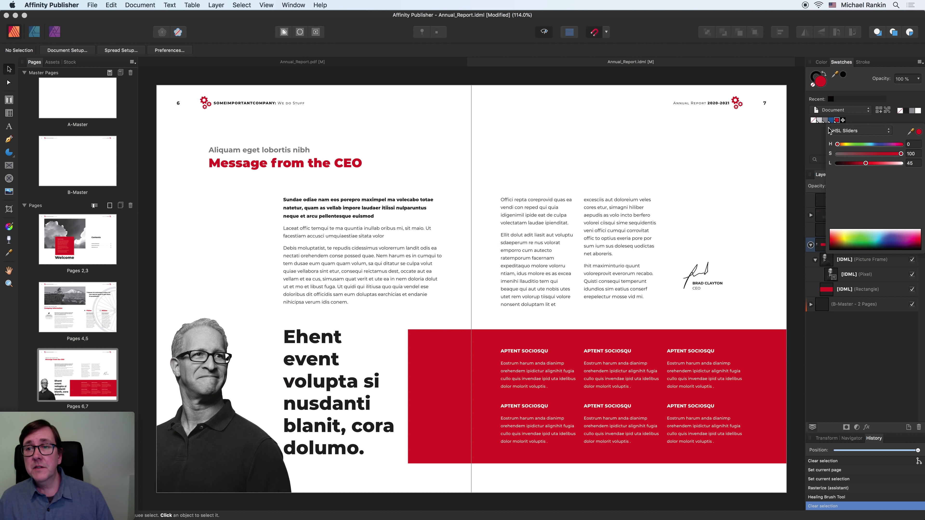
pyautogui.click(871, 130)
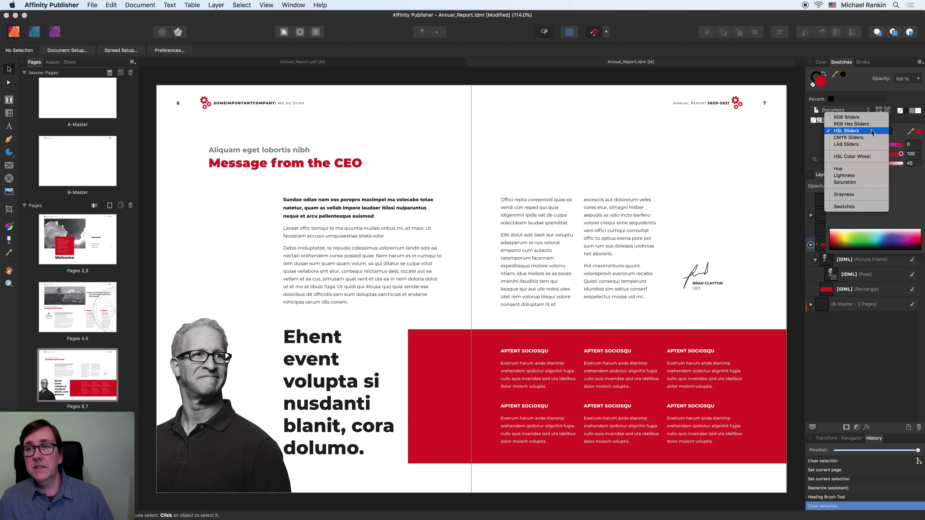
pyautogui.click(871, 130)
pyautogui.moveTo(839, 145); pyautogui.dragTo(869, 145)
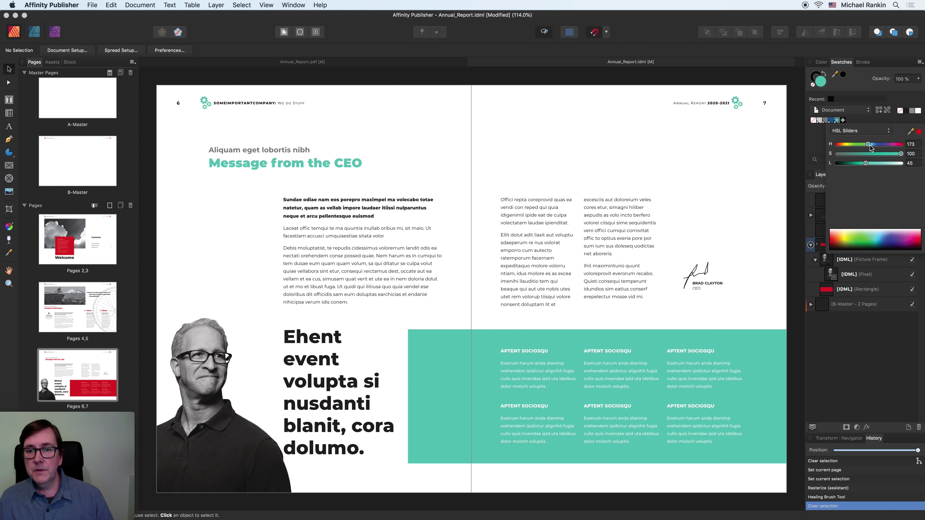
pyautogui.moveTo(871, 146); pyautogui.dragTo(872, 146)
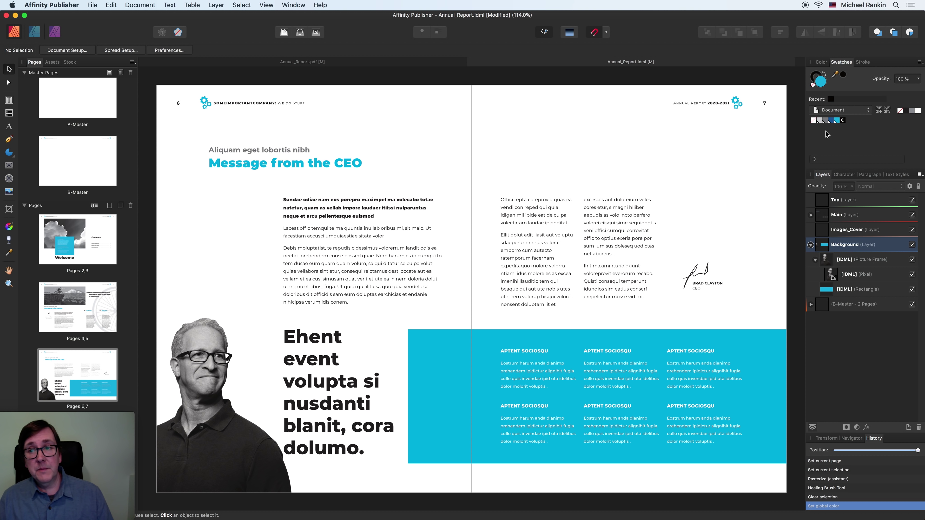
pyautogui.click(894, 175)
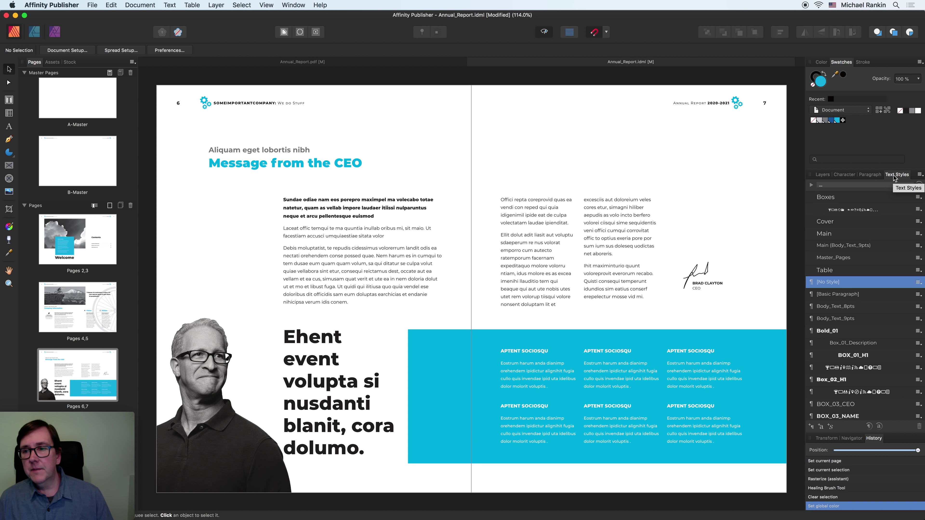
# Step: Edit the Main_Font style's character font family from Montserrat to Open Sans
pyautogui.scroll(-5, 870, 275)
pyautogui.scroll(-6, 870, 276)
pyautogui.scroll(-5, 870, 276)
pyautogui.scroll(-2, 869, 275)
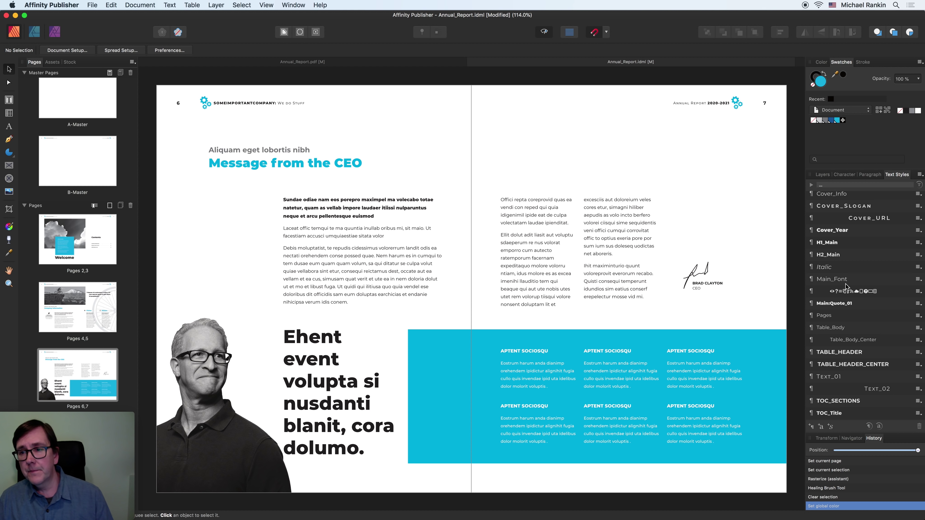
pyautogui.click(918, 280)
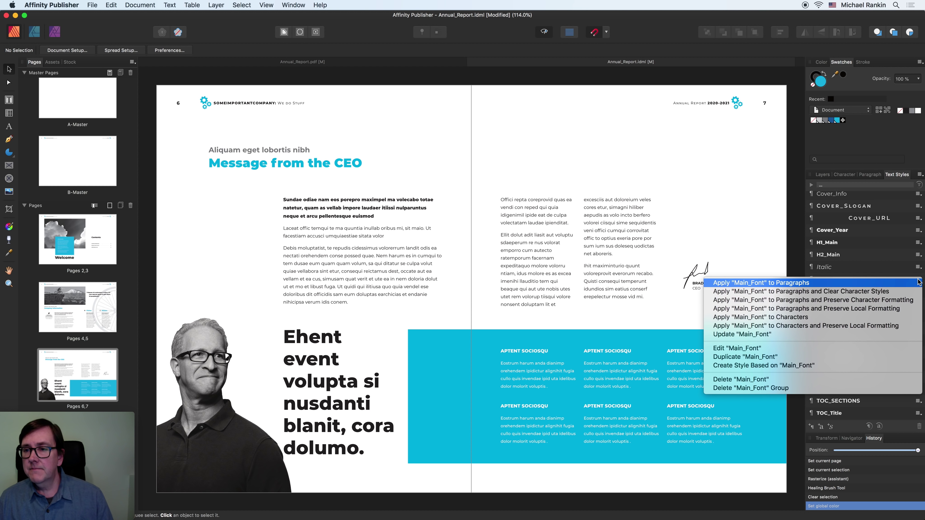
pyautogui.click(736, 348)
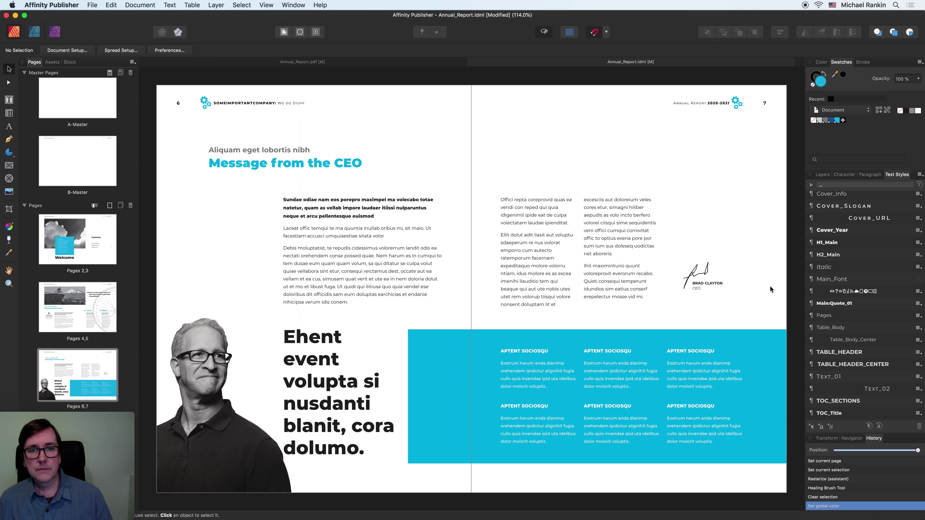
pyautogui.click(342, 145)
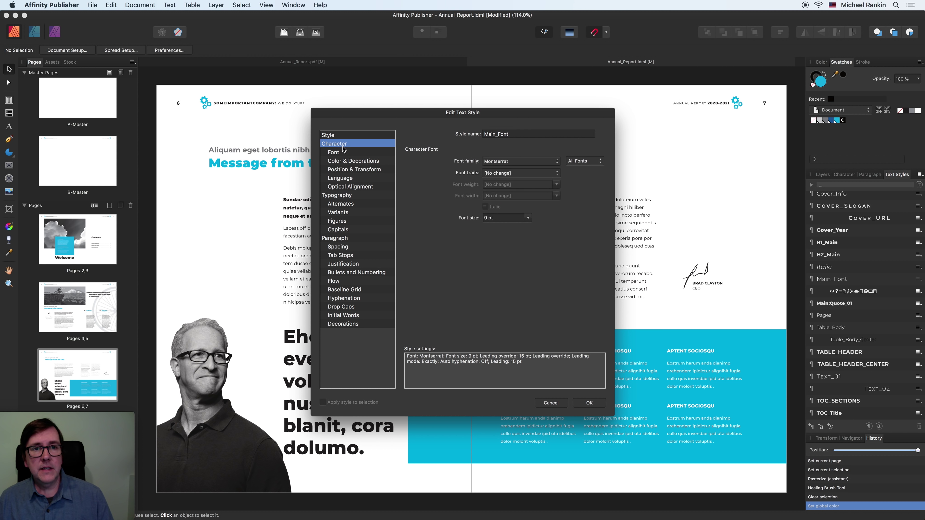
pyautogui.moveTo(428, 114); pyautogui.dragTo(494, 113)
pyautogui.click(600, 164)
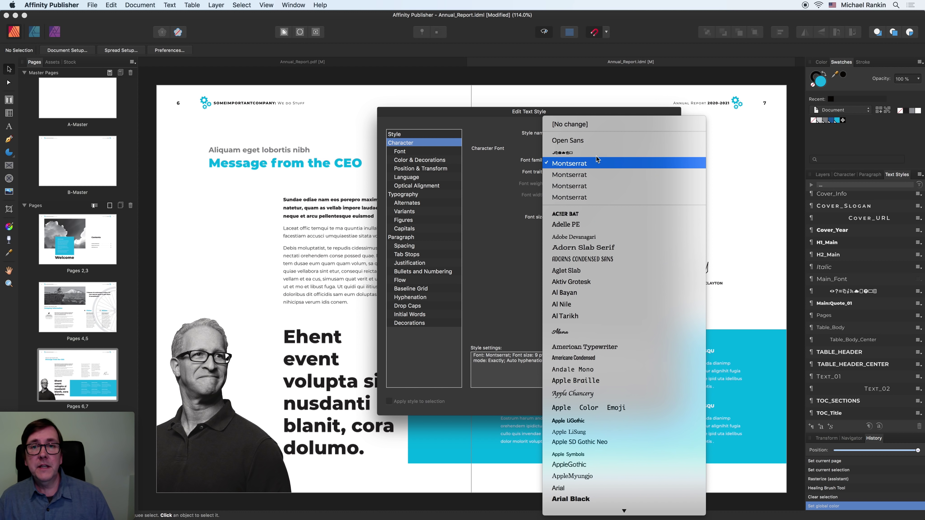
pyautogui.click(594, 141)
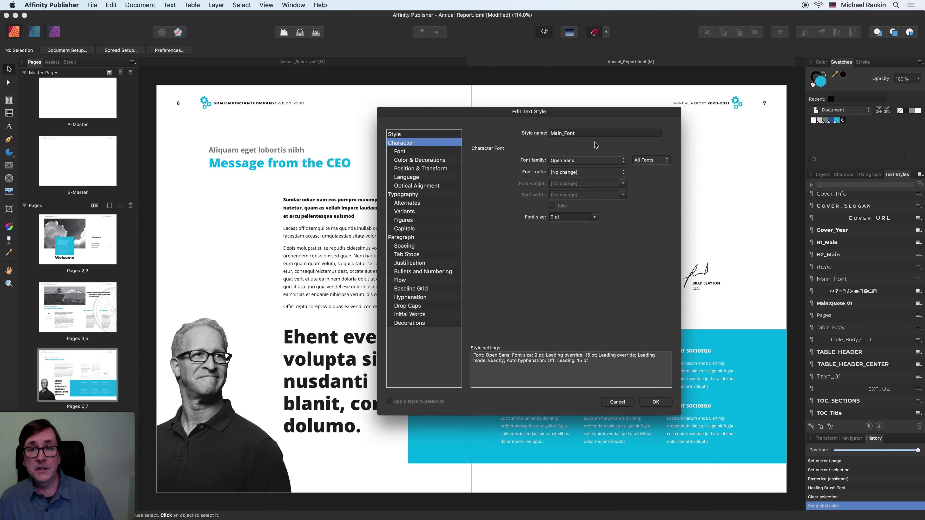
pyautogui.click(646, 402)
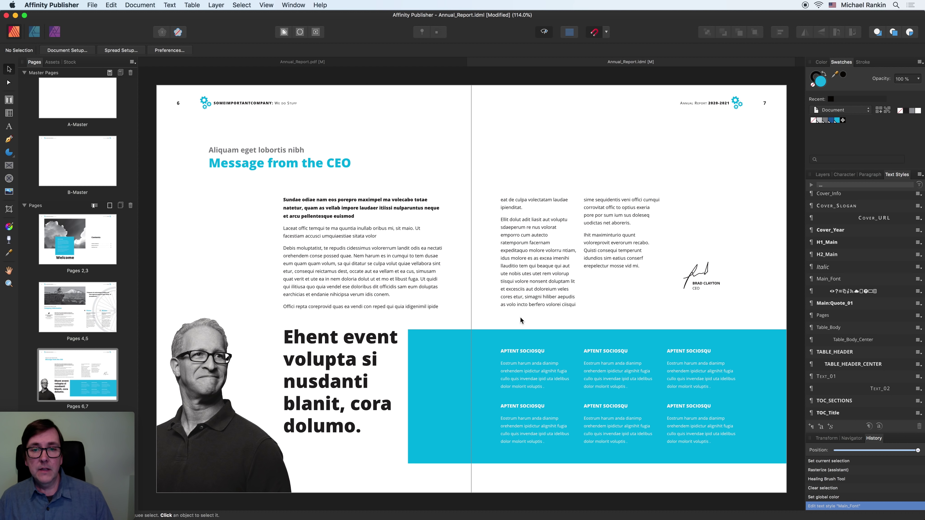
# Step: Go to the Operational Plan spread, turn off preview mode, and zoom in on the pie chart
pyautogui.scroll(-15, 520, 320)
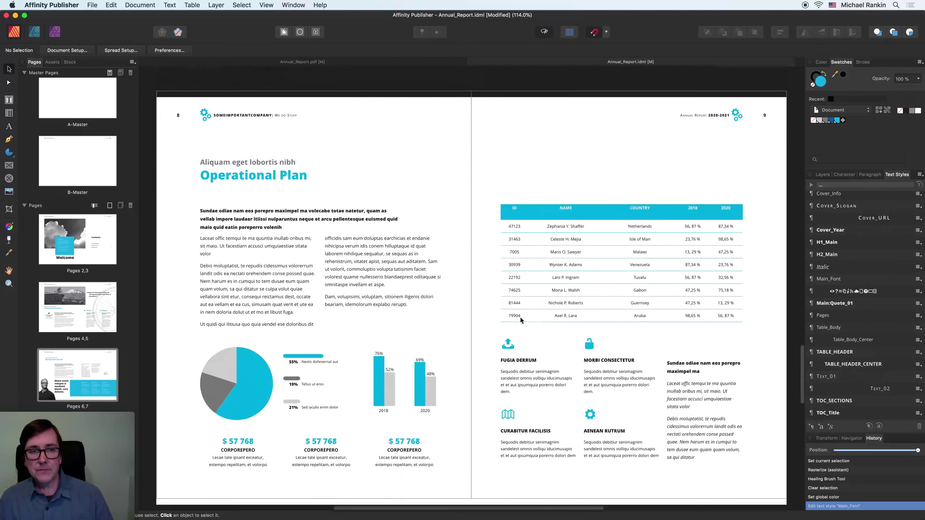
pyautogui.scroll(-3, 520, 320)
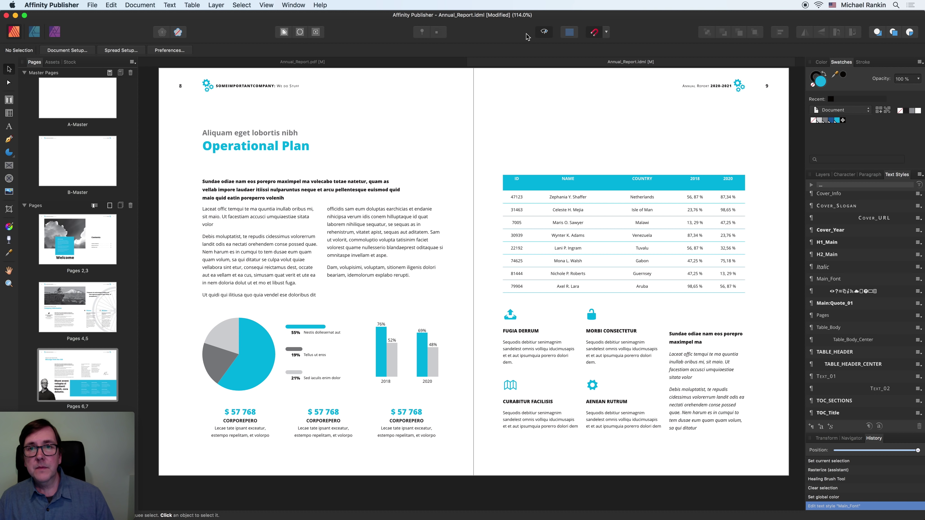
pyautogui.click(543, 34)
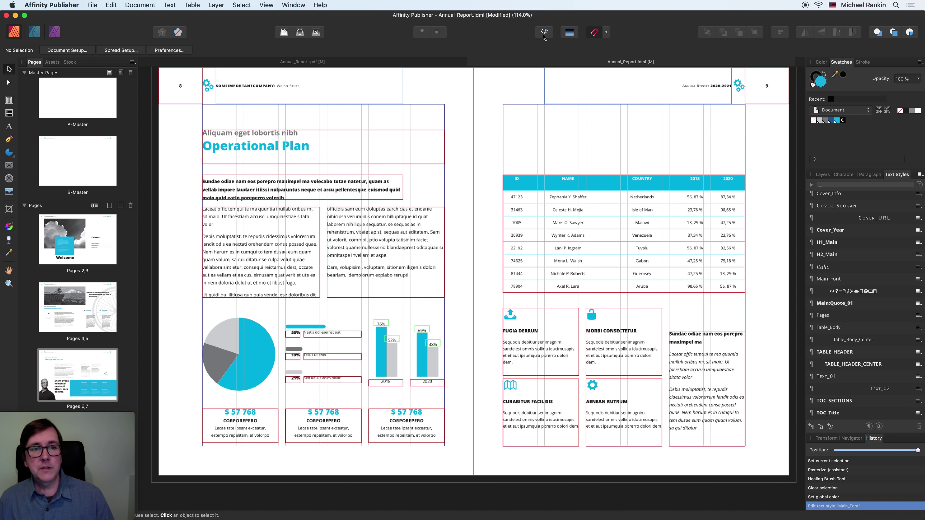
pyautogui.click(183, 315)
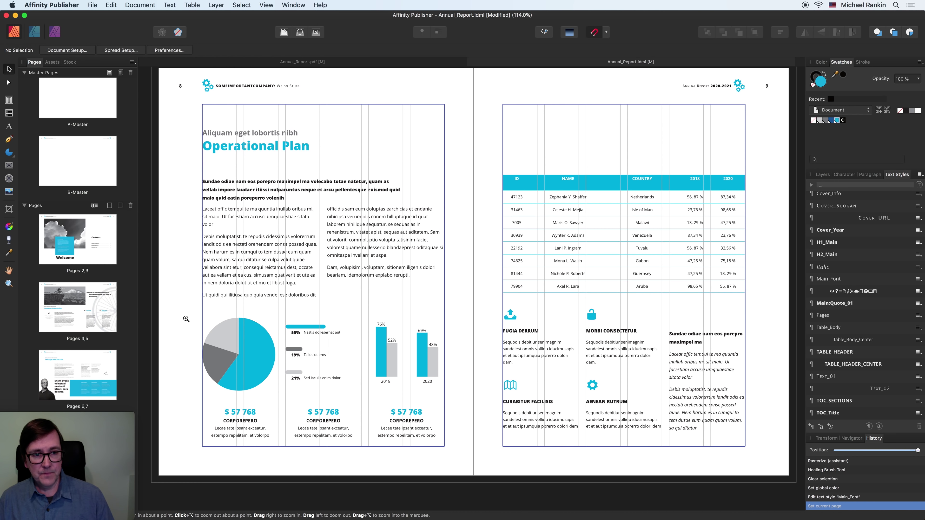
pyautogui.scroll(5, 185, 317)
pyautogui.scroll(-3, 219, 317)
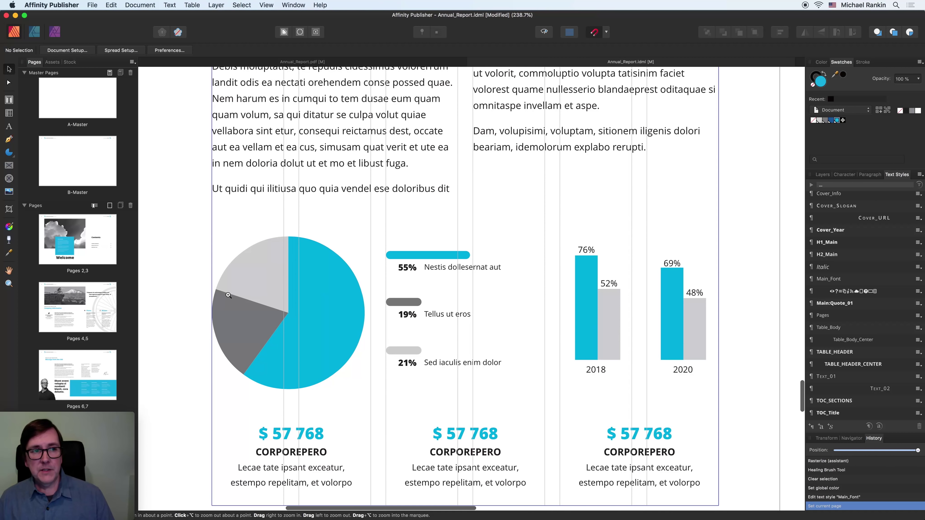
pyautogui.scroll(2, 199, 276)
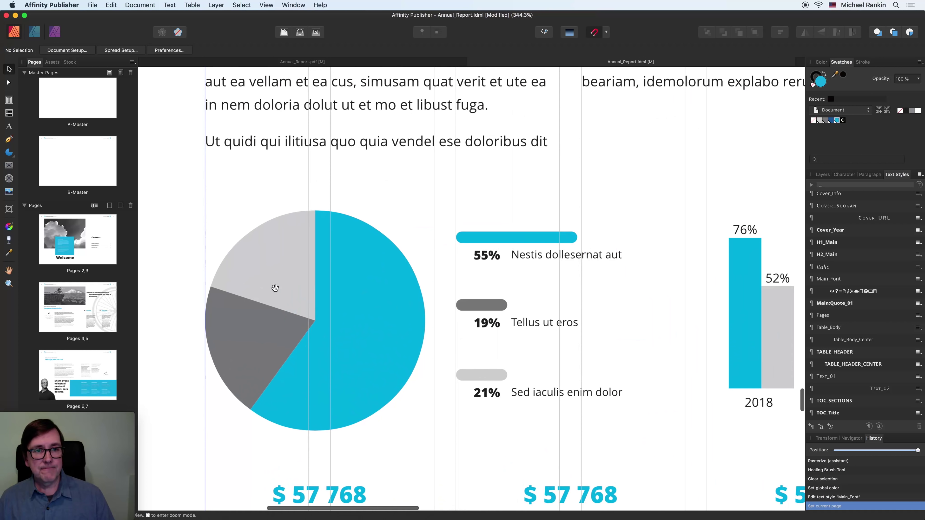
# Step: Delete the cyan, light-grey and dark-grey pie slices
pyautogui.click(386, 293)
pyautogui.press('Delete')
pyautogui.click(254, 286)
pyautogui.press('Delete')
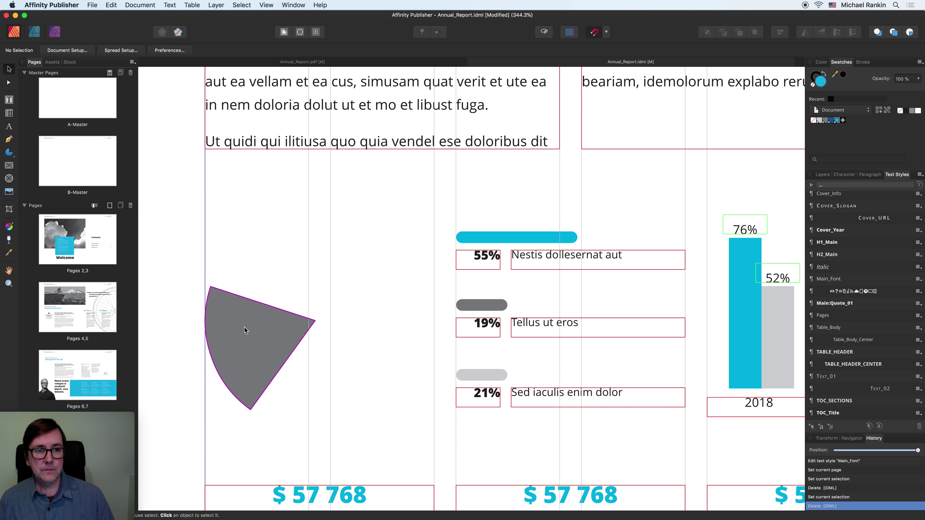
pyautogui.click(244, 330)
pyautogui.press('Delete')
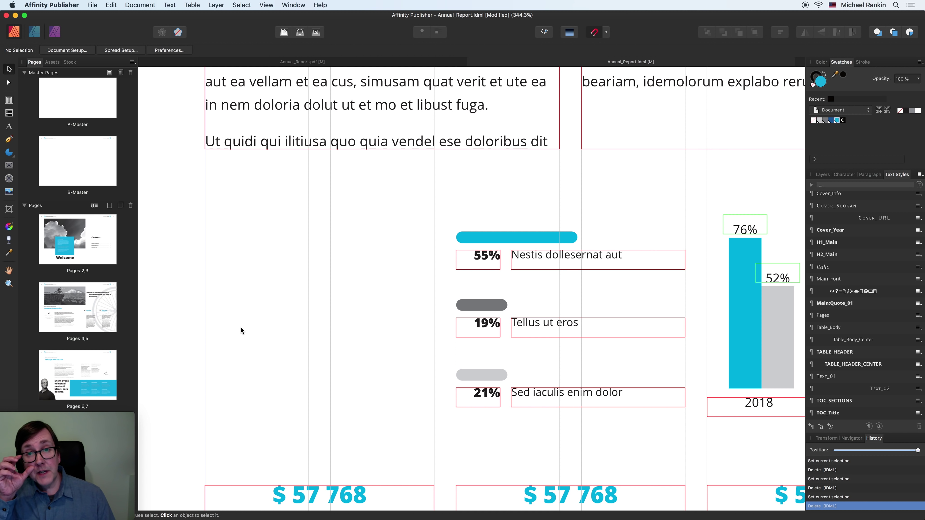
# Step: Draw a new cyan pie over the old chart area, starting at 225° and ending at 148°
pyautogui.click(8, 156)
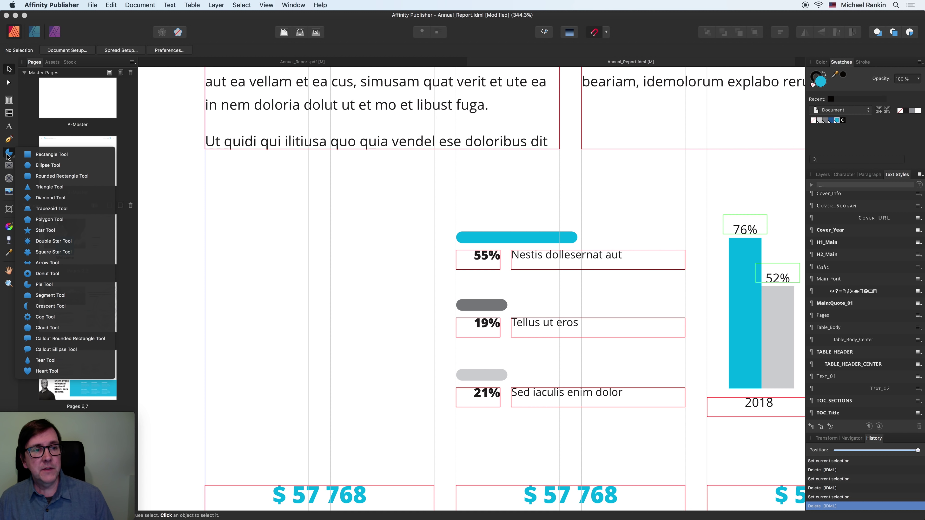
pyautogui.click(71, 282)
pyautogui.hscroll(2, 206, 210)
pyautogui.moveTo(209, 211); pyautogui.dragTo(412, 404)
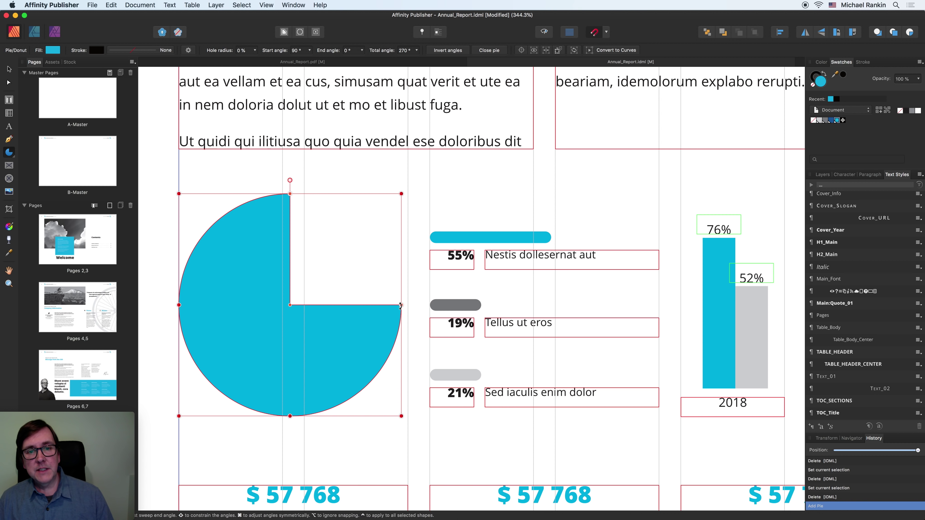
pyautogui.moveTo(400, 306); pyautogui.dragTo(352, 239)
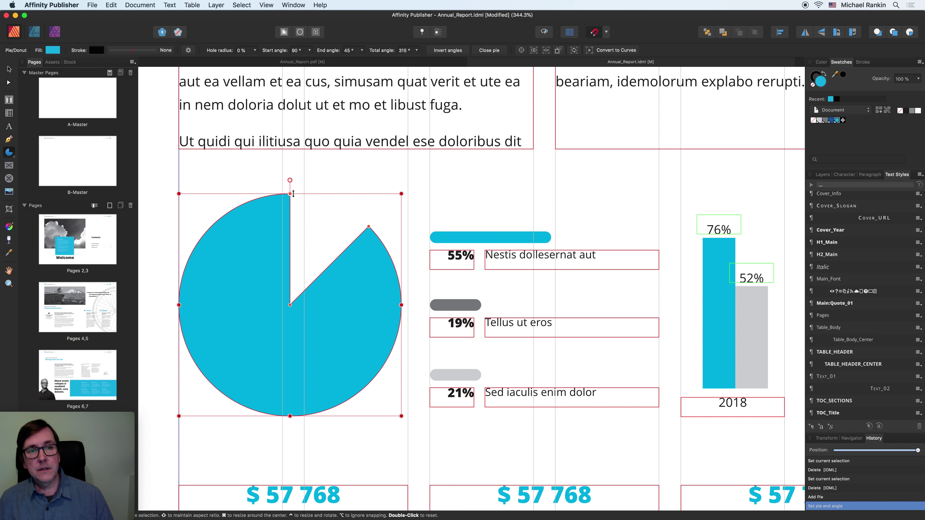
pyautogui.moveTo(289, 196); pyautogui.dragTo(269, 197)
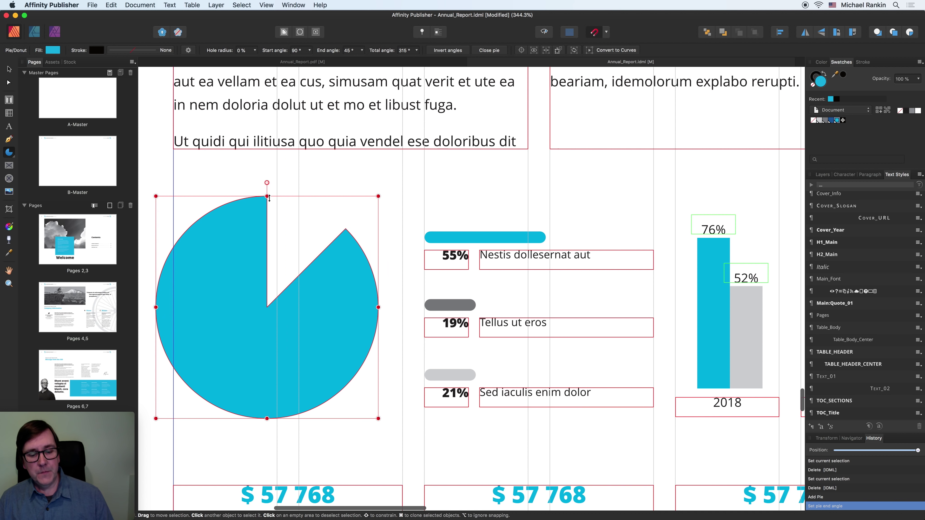
pyautogui.press('cmd+z')
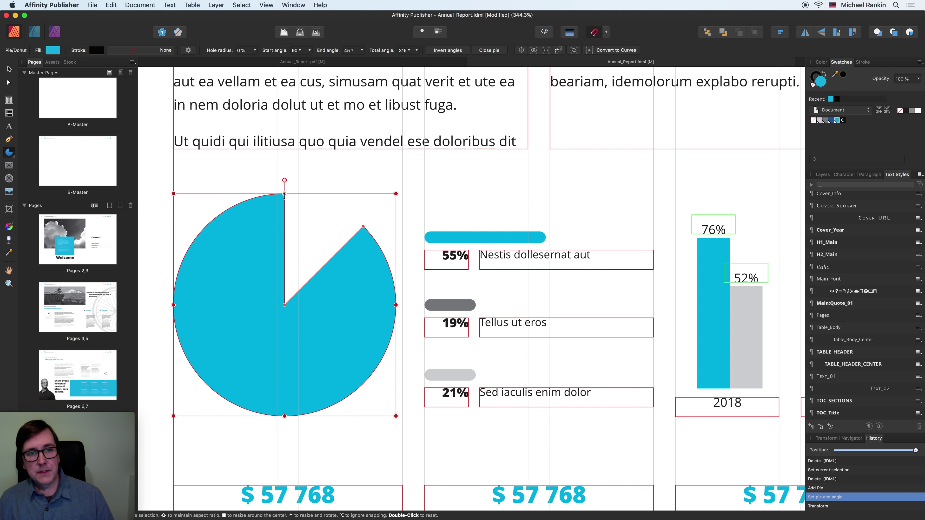
pyautogui.moveTo(284, 195); pyautogui.dragTo(245, 346)
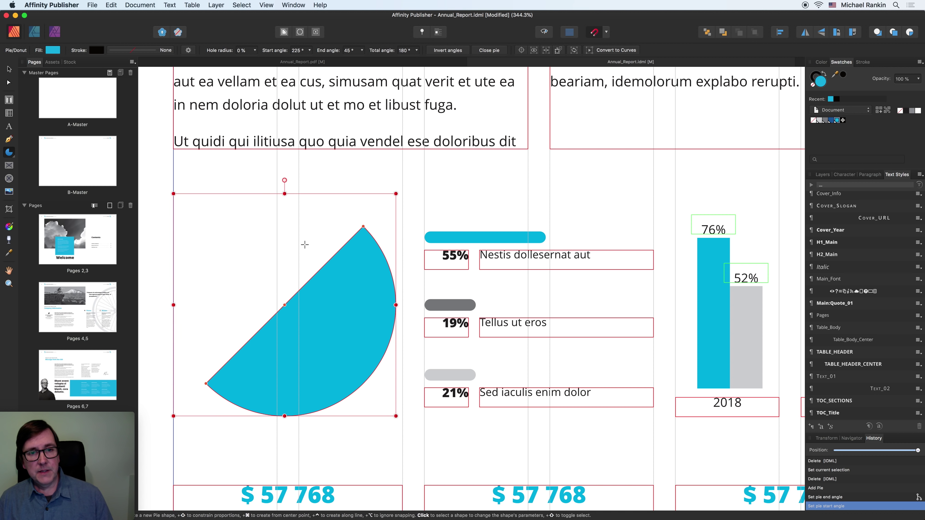
pyautogui.moveTo(363, 227); pyautogui.dragTo(206, 228)
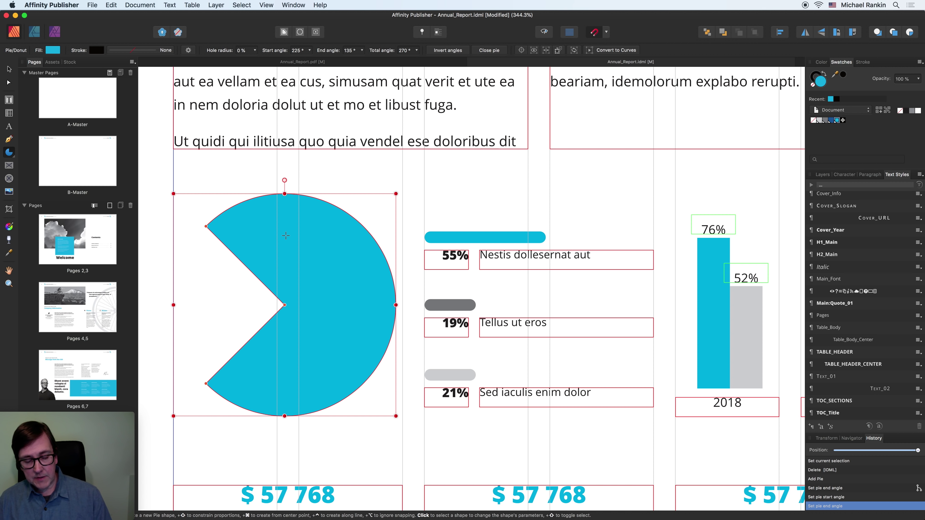
# Step: Paste a copy of the pie, fill it dark grey, and narrow it to a left-side wedge
pyautogui.press('super+v')
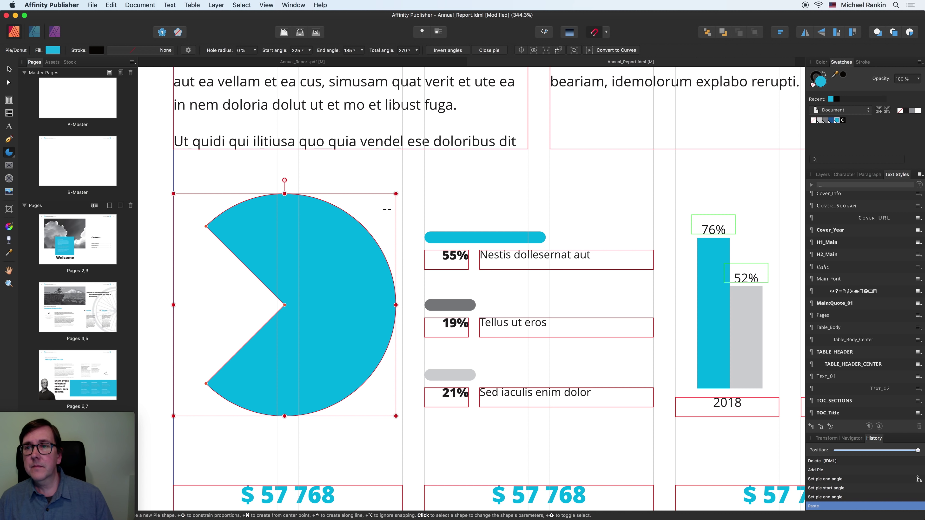
pyautogui.click(825, 120)
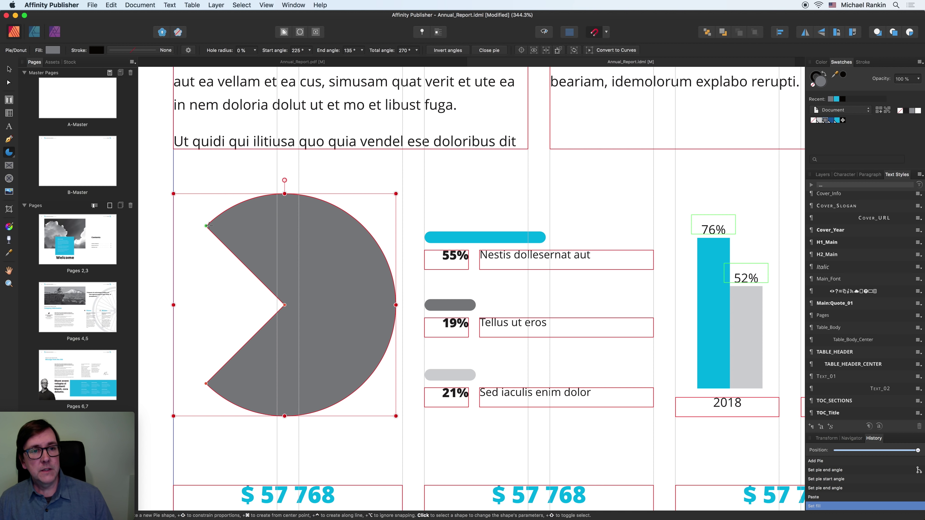
pyautogui.moveTo(203, 234); pyautogui.dragTo(193, 305)
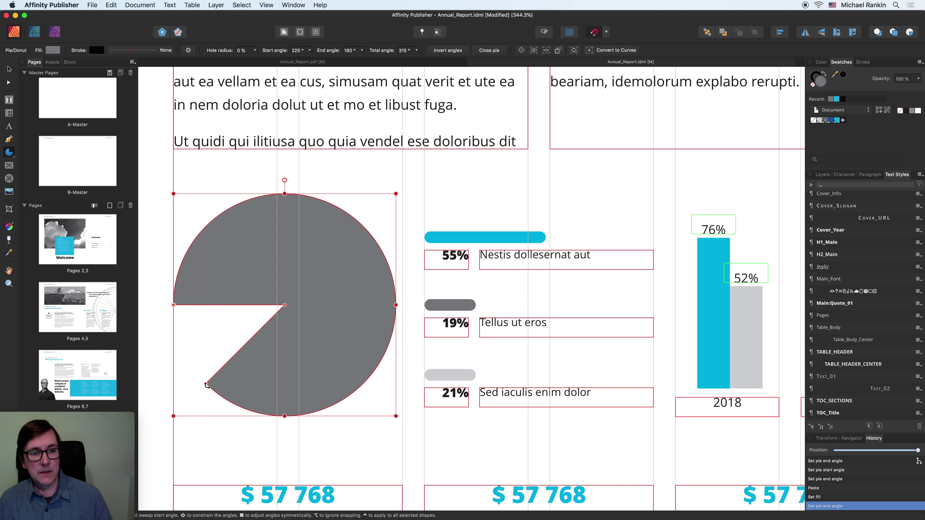
pyautogui.moveTo(206, 382); pyautogui.dragTo(214, 254)
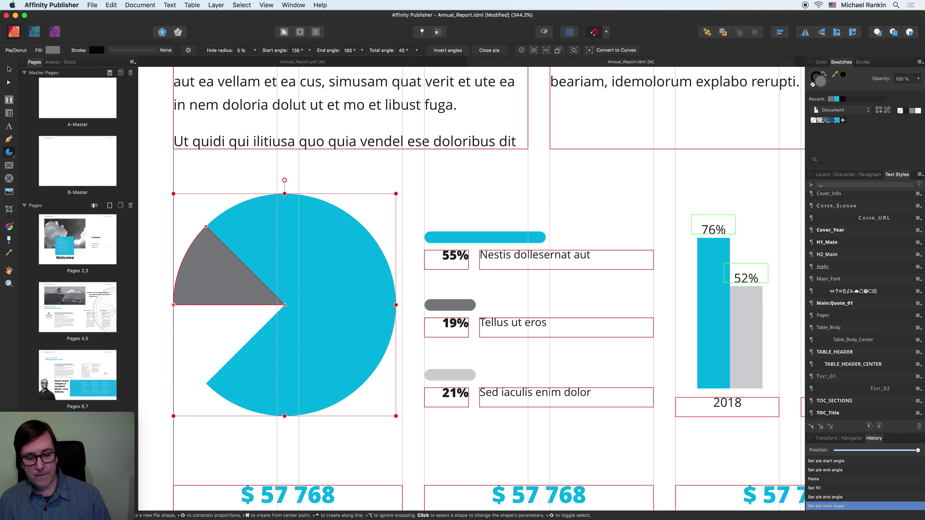
# Step: Paste another copy, fill it light grey, and shape it into the lower-left wedge
pyautogui.press('super+v')
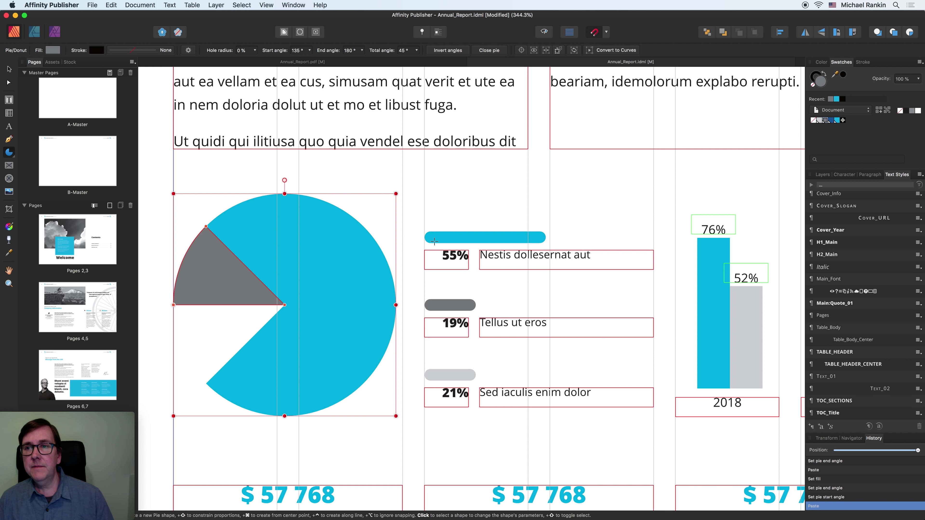
pyautogui.click(818, 120)
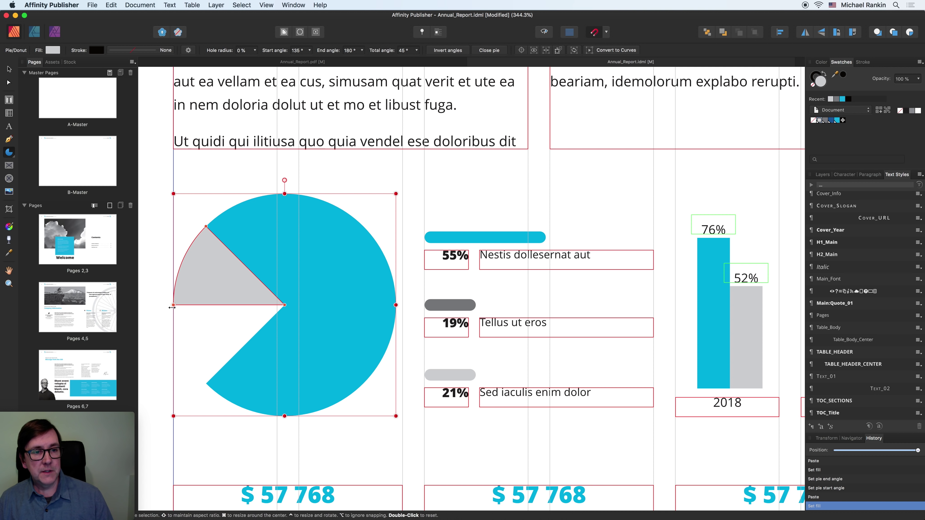
pyautogui.moveTo(174, 305); pyautogui.dragTo(206, 383)
pyautogui.moveTo(205, 227); pyautogui.dragTo(173, 305)
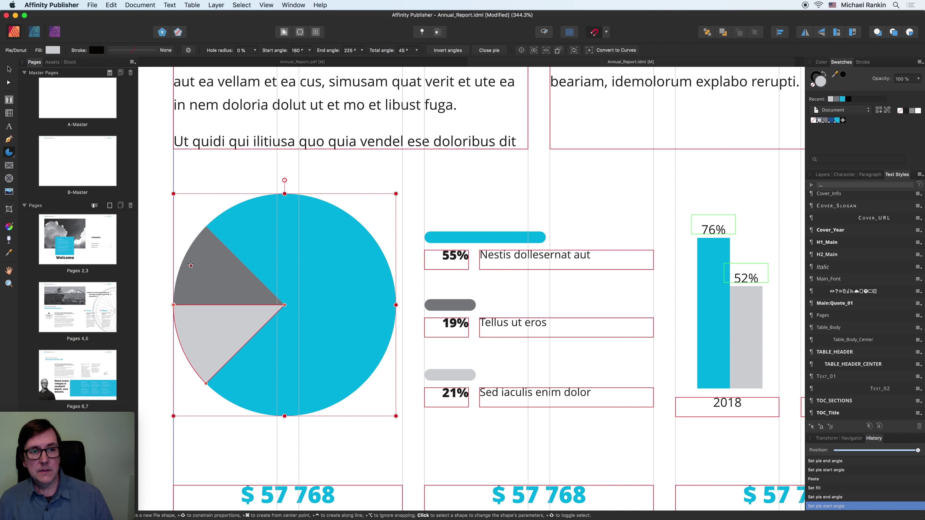
pyautogui.press('super+0')
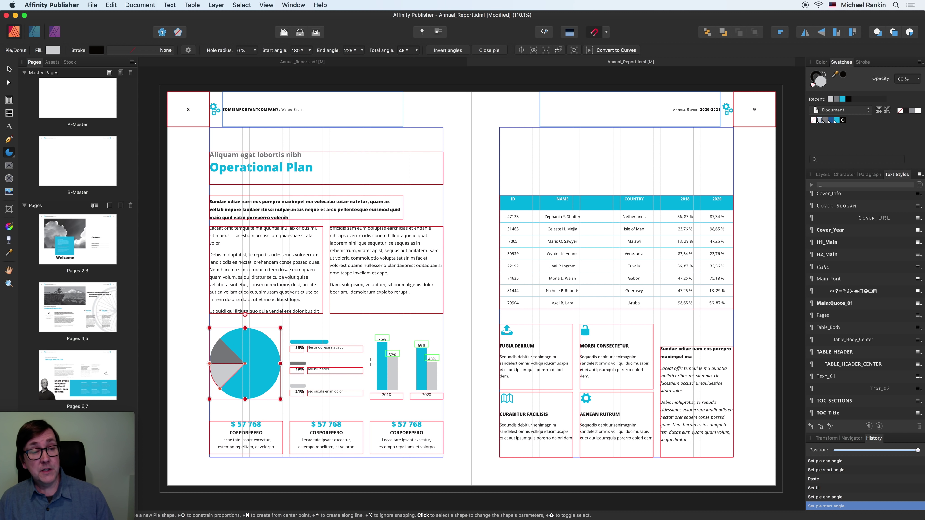
# Step: Deselect the pie, zoom in on page 9's ID/Name/Country data table, and select it
pyautogui.click(9, 69)
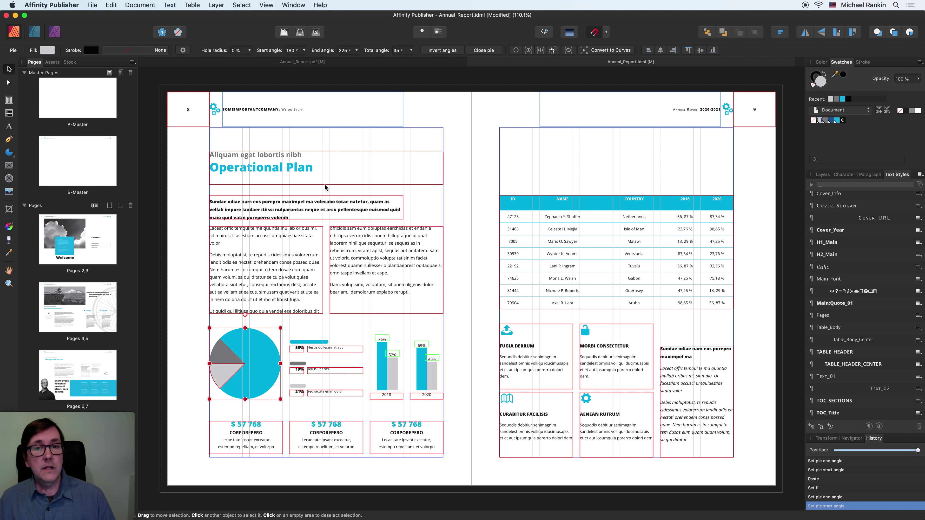
pyautogui.click(487, 237)
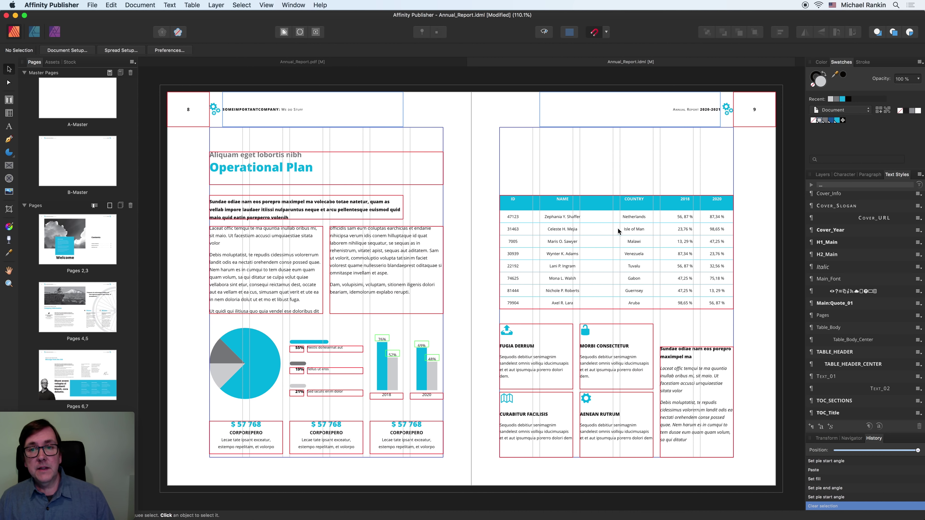
pyautogui.moveTo(603, 230); pyautogui.dragTo(584, 244)
pyautogui.moveTo(515, 239); pyautogui.dragTo(493, 235)
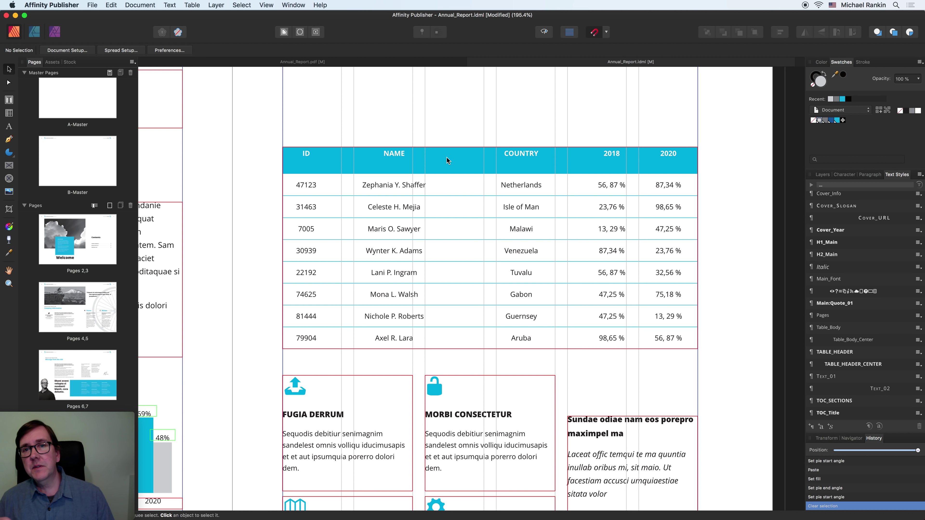
pyautogui.click(461, 164)
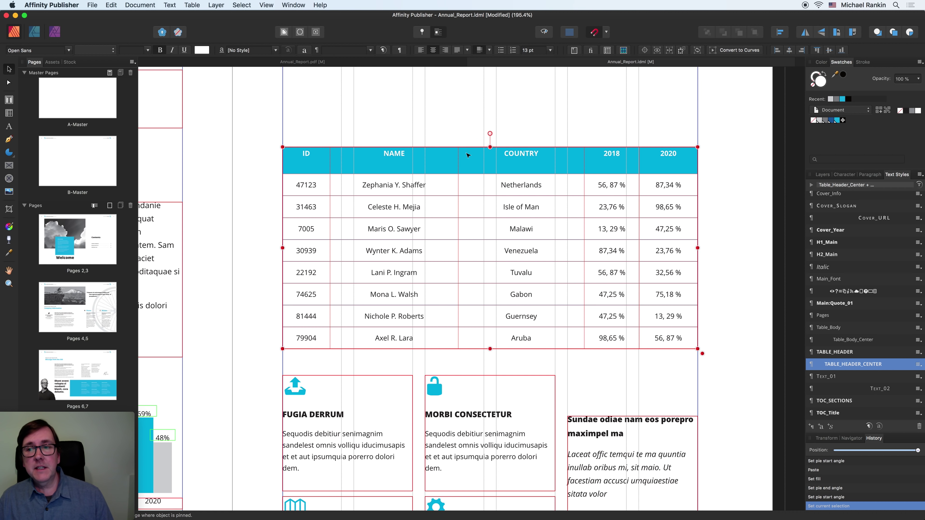
pyautogui.click(445, 140)
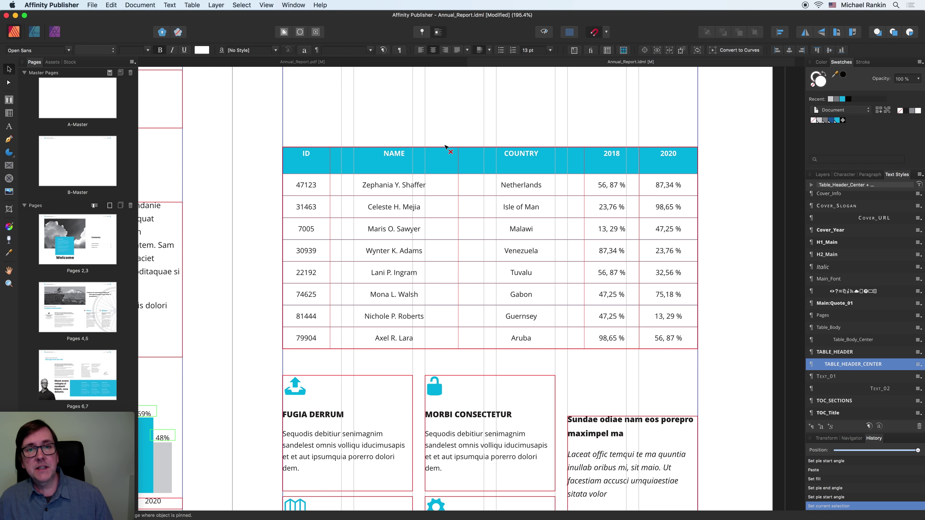
pyautogui.click(450, 152)
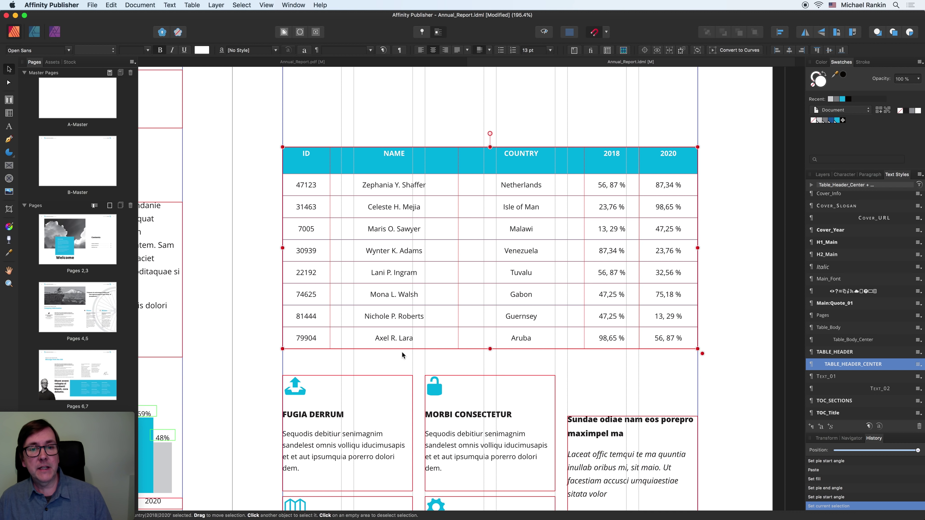
pyautogui.click(444, 135)
pyautogui.click(444, 132)
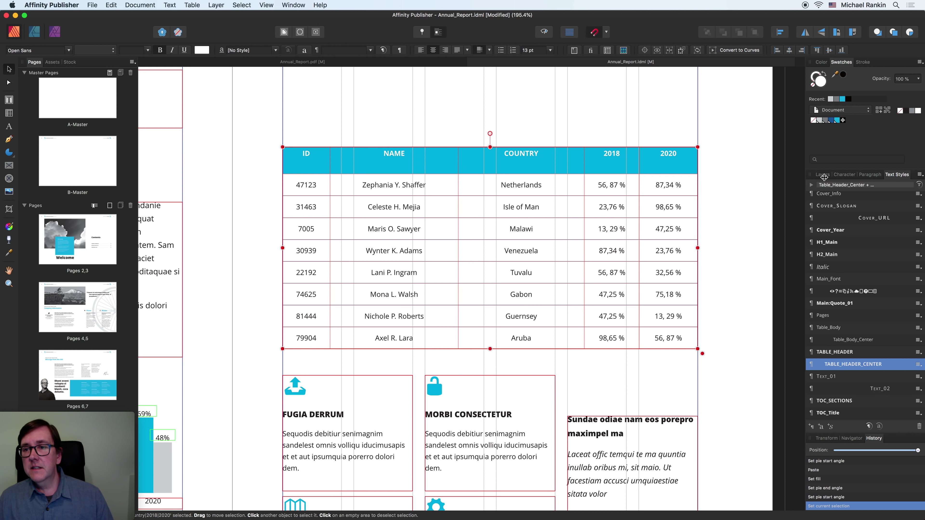
# Step: In the Layers panel, unpin the nested data table from its enclosing text frame
pyautogui.click(823, 174)
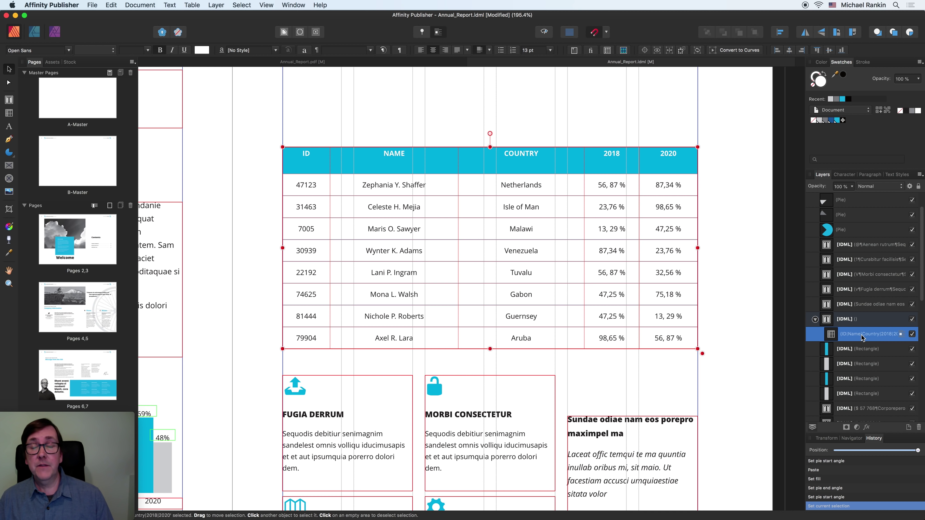
pyautogui.click(867, 320)
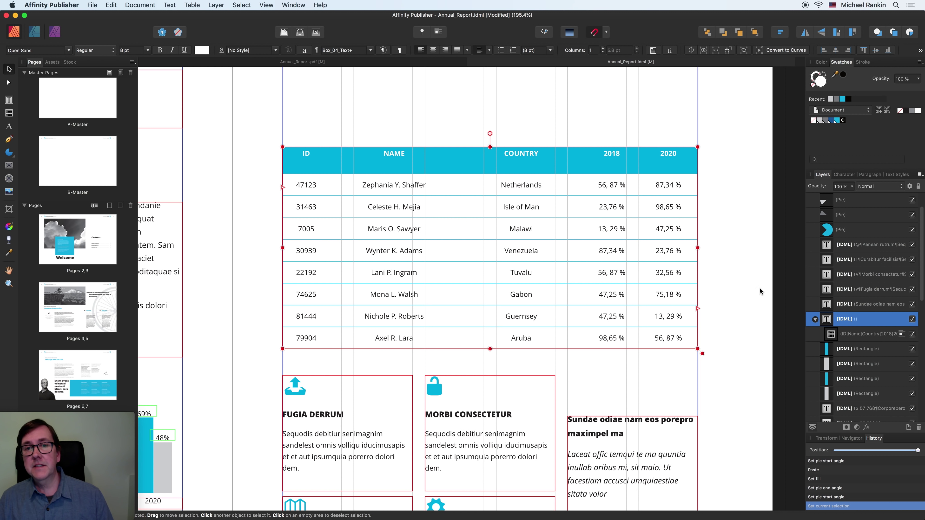
pyautogui.moveTo(459, 159); pyautogui.dragTo(457, 139)
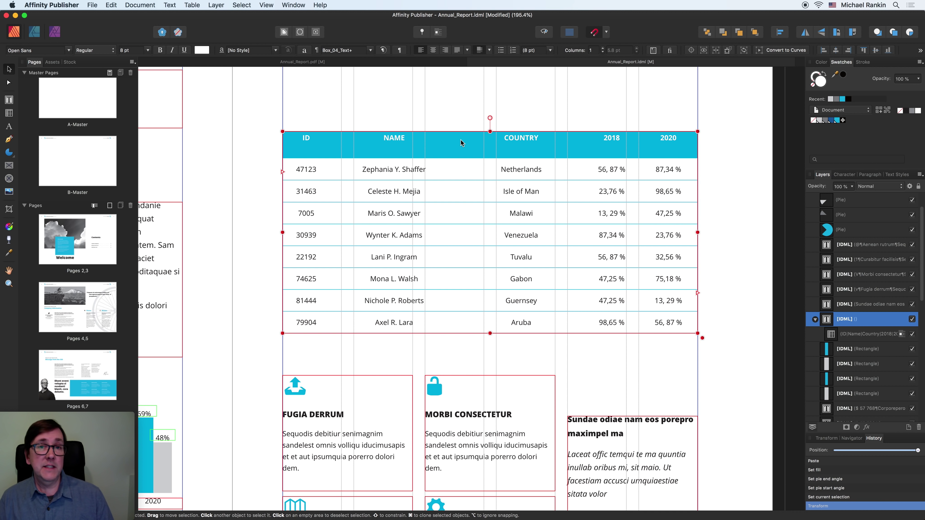
pyautogui.click(854, 336)
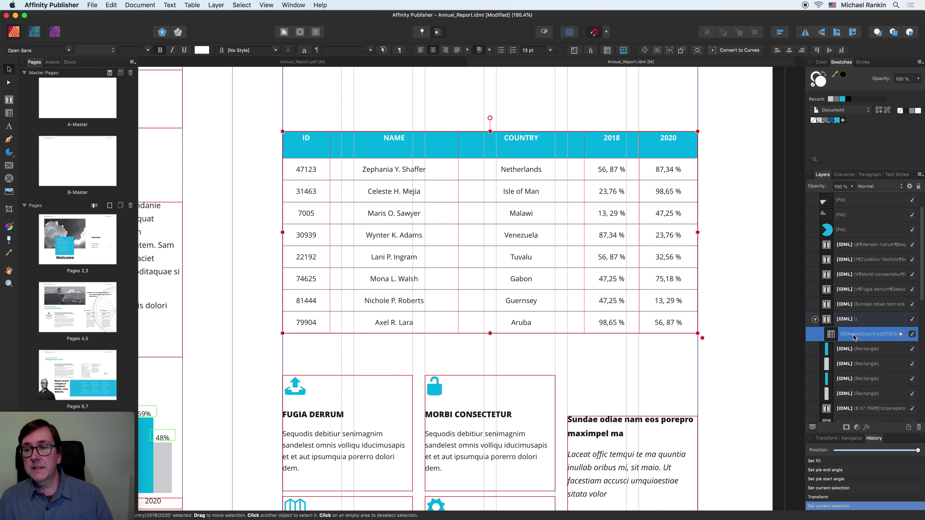
pyautogui.click(438, 33)
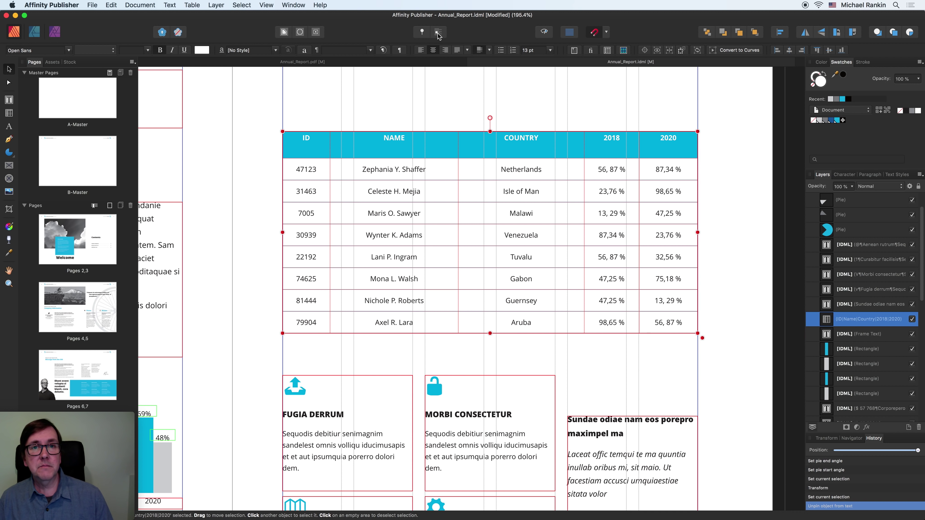
pyautogui.moveTo(363, 147); pyautogui.dragTo(383, 135)
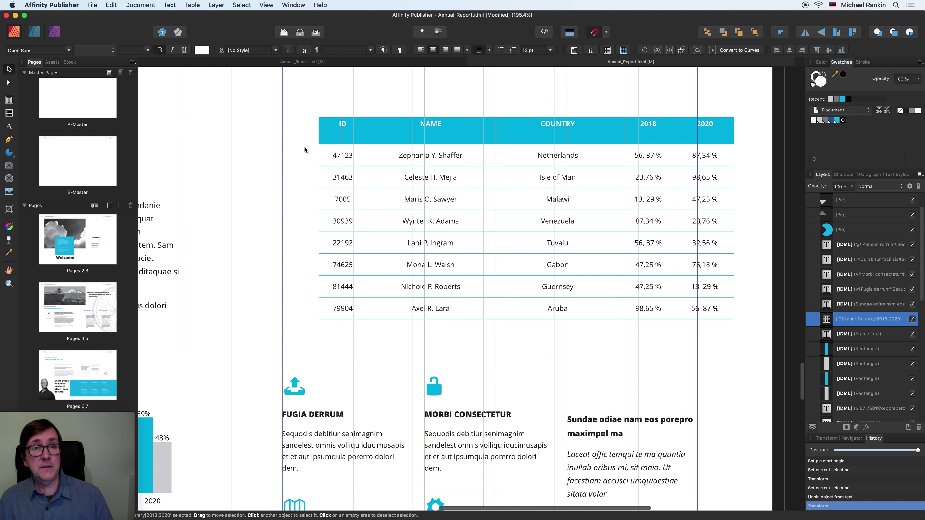
# Step: Delete the leftover empty text frame and move the table back into the page columns
pyautogui.click(296, 143)
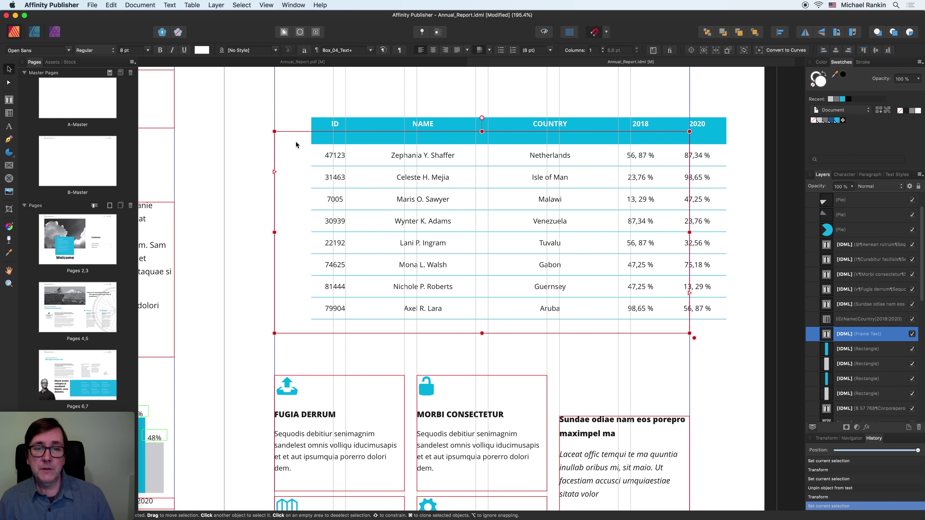
pyautogui.press('Delete')
pyautogui.click(344, 129)
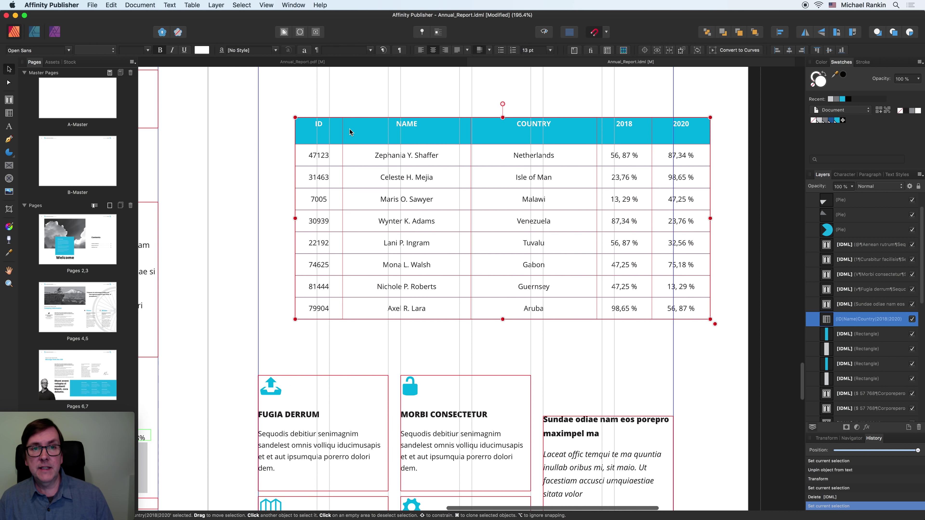
pyautogui.moveTo(341, 130); pyautogui.dragTo(322, 145)
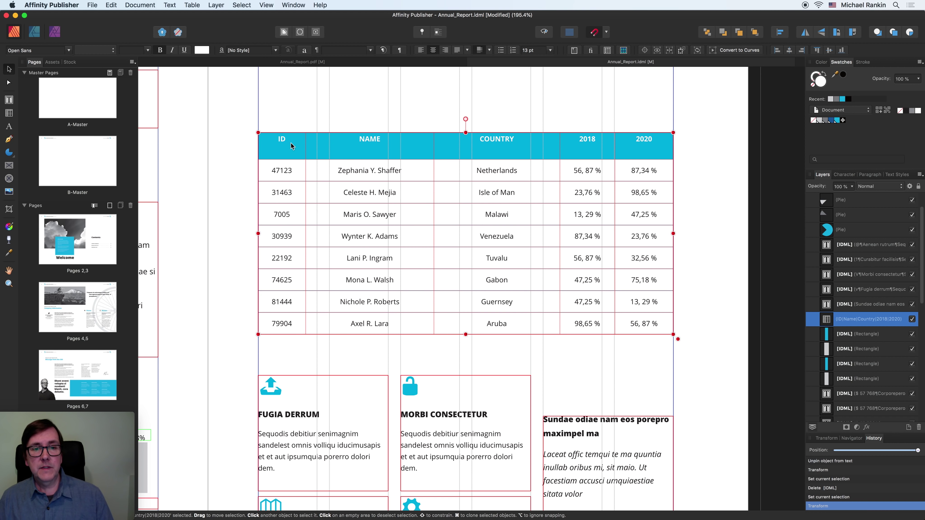
# Step: Add a tenth row to the bottom of the data table
pyautogui.click(8, 114)
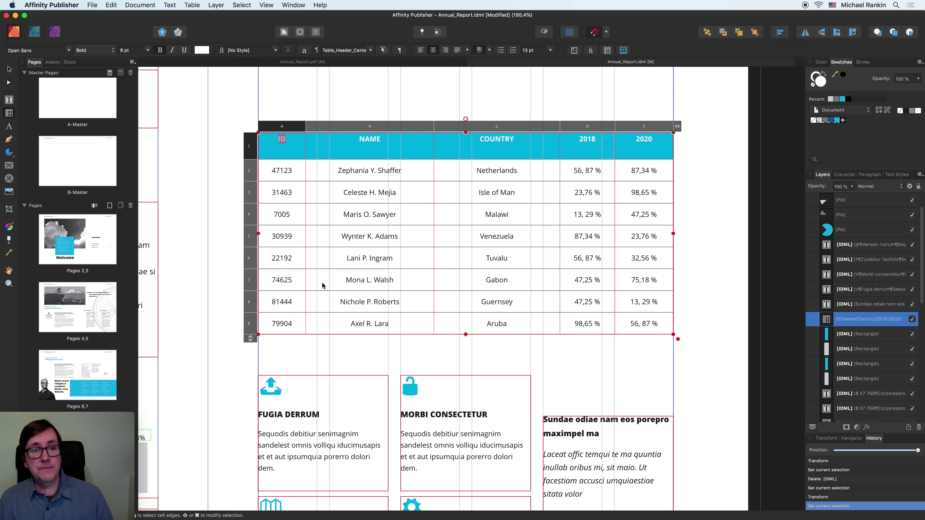
pyautogui.click(251, 339)
pyautogui.moveTo(282, 343); pyautogui.dragTo(282, 361)
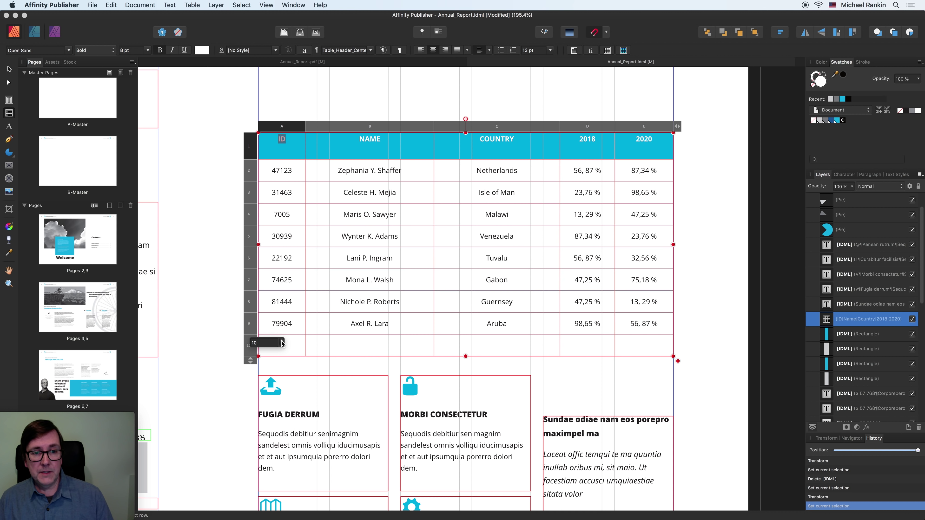
pyautogui.click(346, 351)
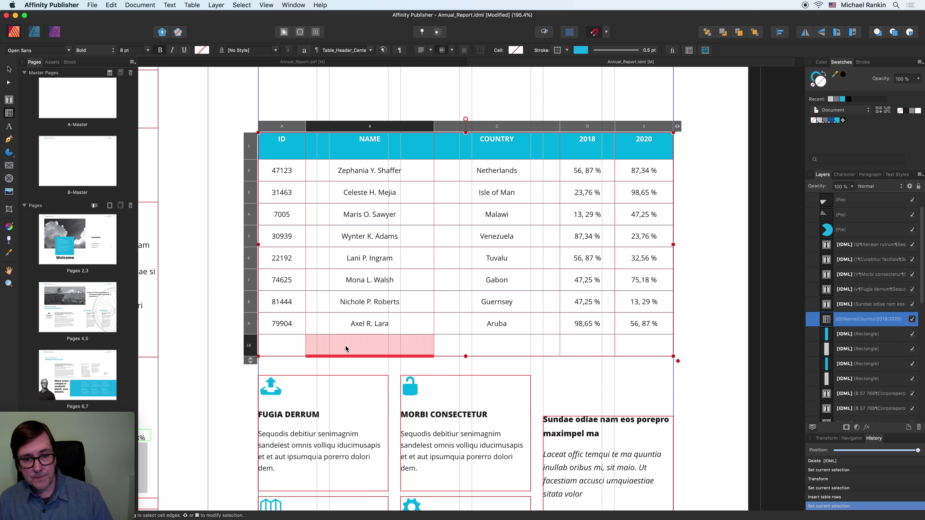
# Step: Fill the new row with a person's name, 'US' under COUNTRY and '33%' under 2018
pyautogui.hotkey('shift', 'Tab')
pyautogui.press('Tab')
pyautogui.write('Mike Rankin')
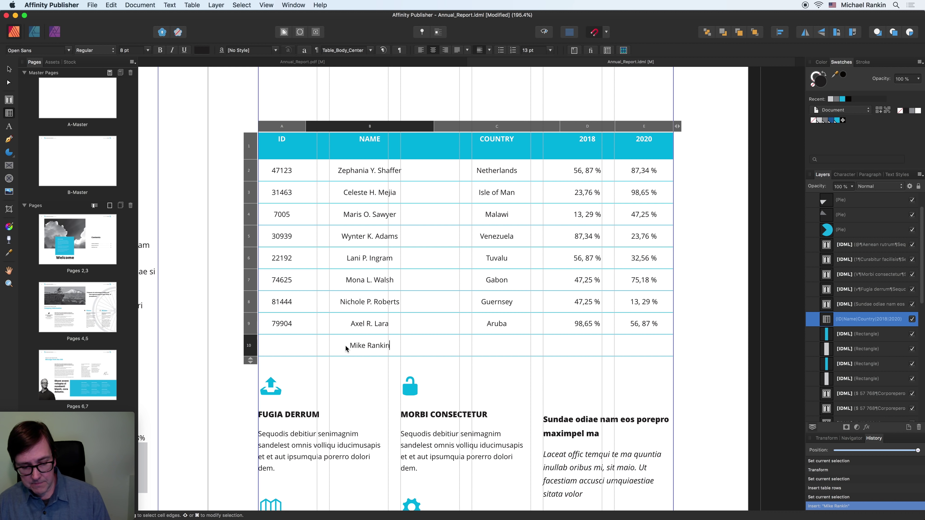
pyautogui.press('Tab')
pyautogui.write('US')
pyautogui.press('Tab')
pyautogui.write('33')
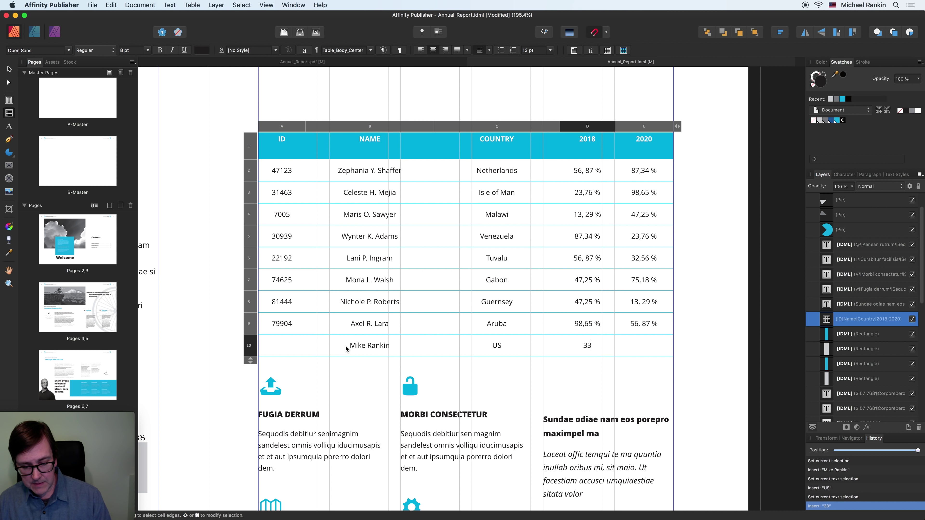
pyautogui.write('%')
pyautogui.press('Escape')
# Step: Deselect the table and zoom out to fit the Operational Plan spread
pyautogui.click(6, 69)
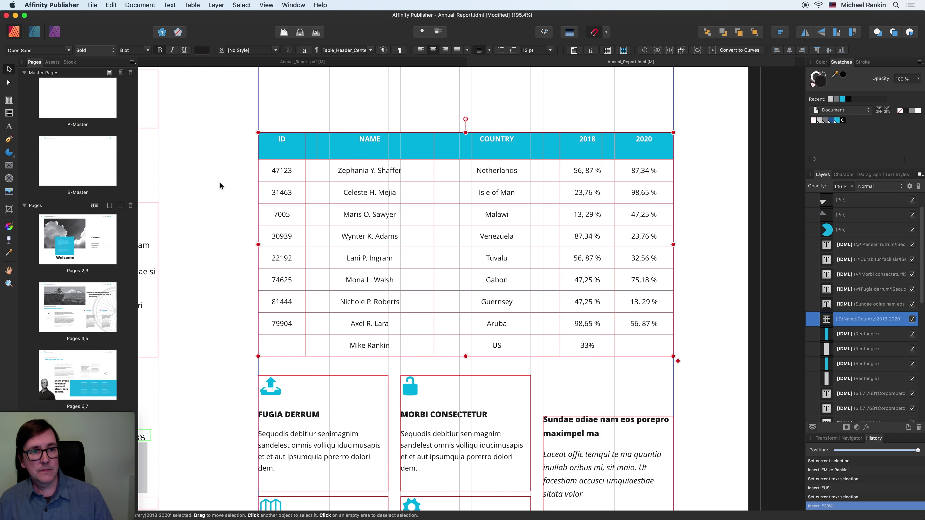
pyautogui.click(229, 184)
pyautogui.press('super+0')
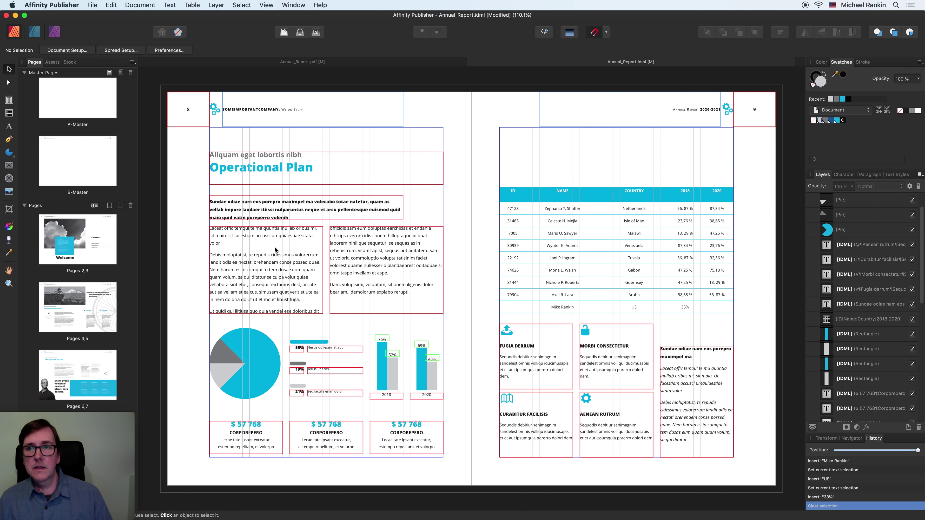
# Step: On the cover, retype the year line from '2019 - 2020' to '2020 - 2021'
pyautogui.scroll(-3, 200, 232)
pyautogui.scroll(-10, 200, 231)
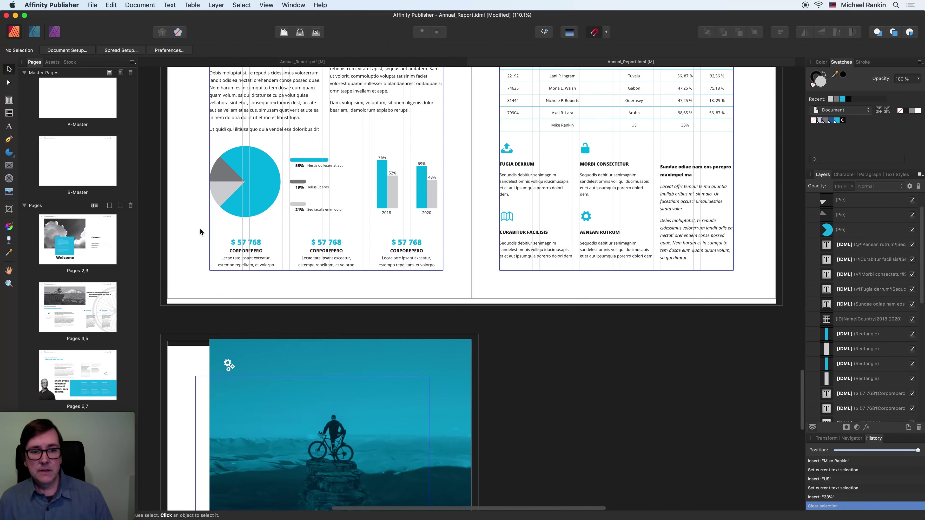
pyautogui.scroll(-1, 200, 232)
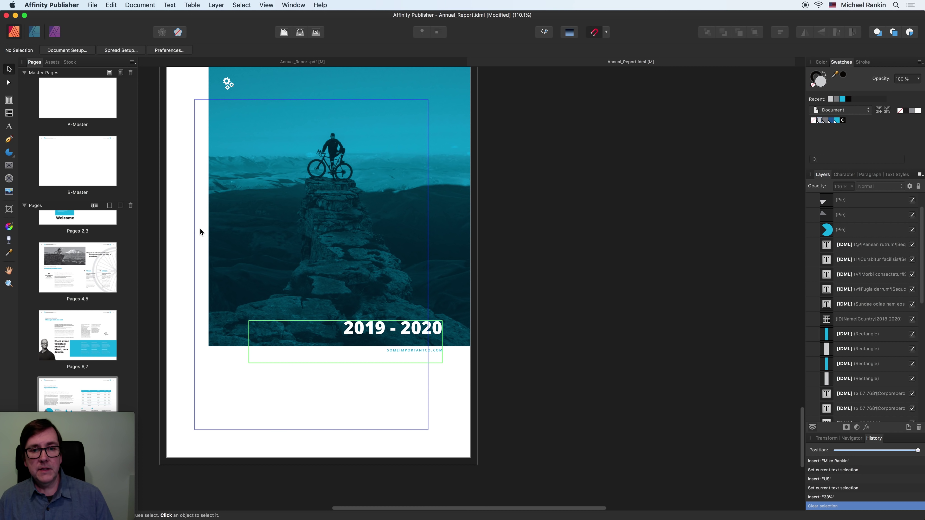
pyautogui.doubleClick(373, 334)
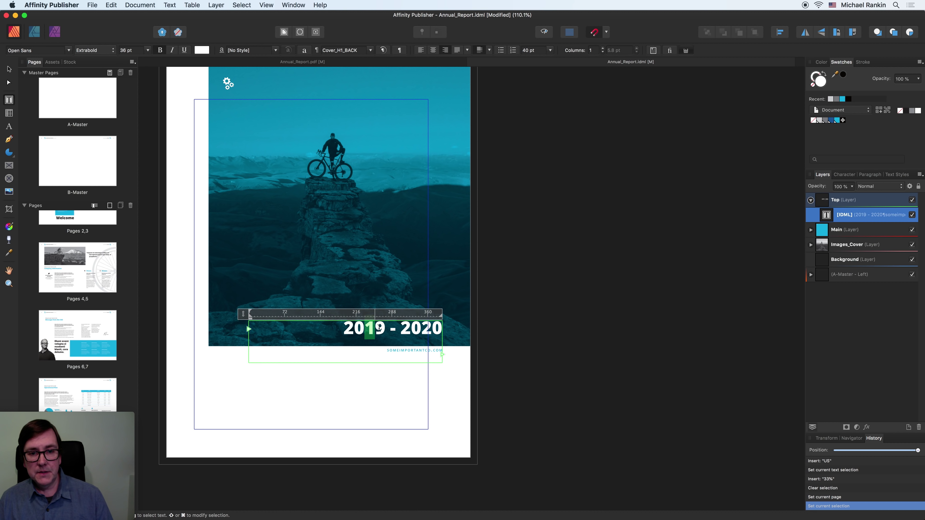
pyautogui.moveTo(381, 329); pyautogui.dragTo(385, 330)
pyautogui.write('20')
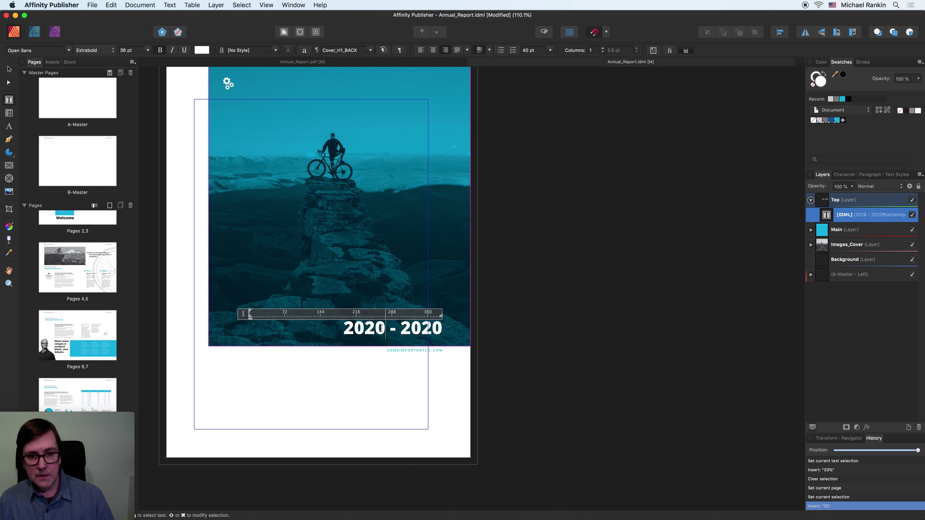
pyautogui.click(430, 330)
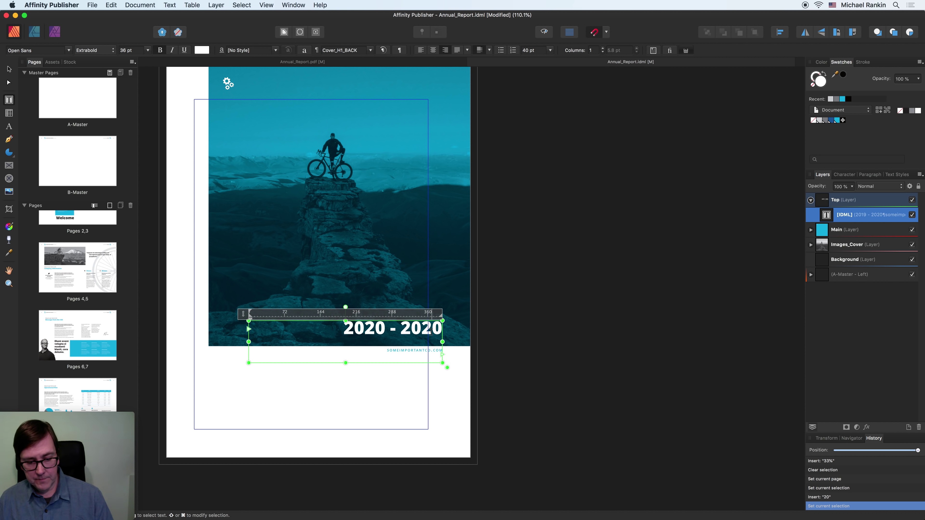
pyautogui.write('1')
pyautogui.press('Delete')
pyautogui.press('Escape')
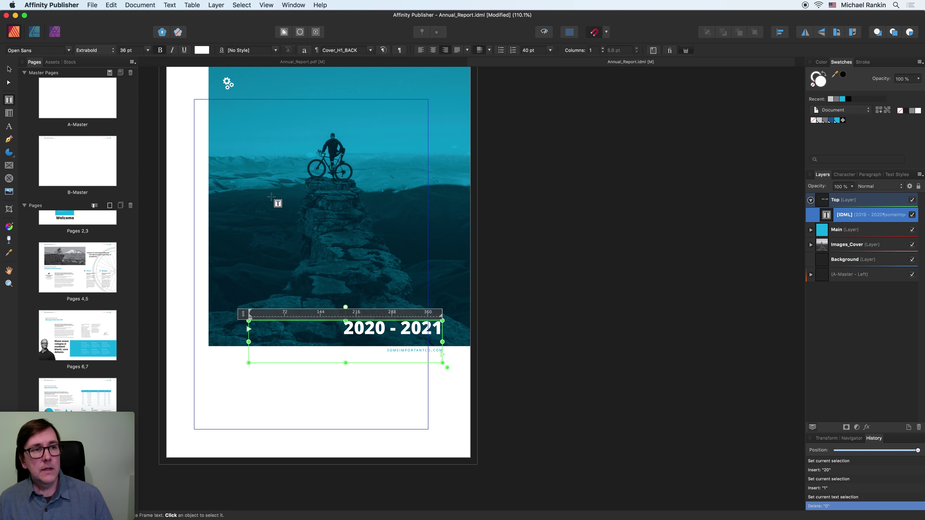
# Step: Zoom in on the cover's year and web address text and select the web address frame
pyautogui.click(10, 71)
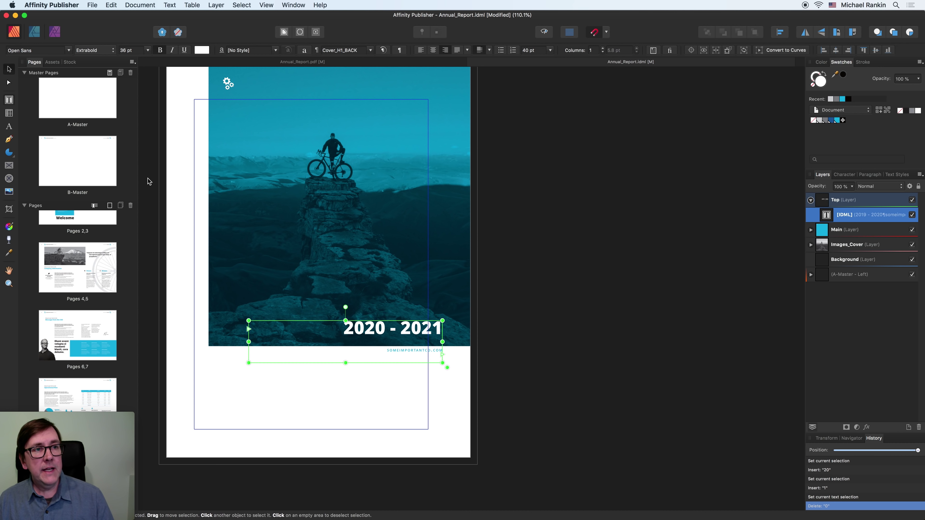
pyautogui.click(404, 369)
pyautogui.press('z')
pyautogui.moveTo(375, 352); pyautogui.dragTo(455, 354)
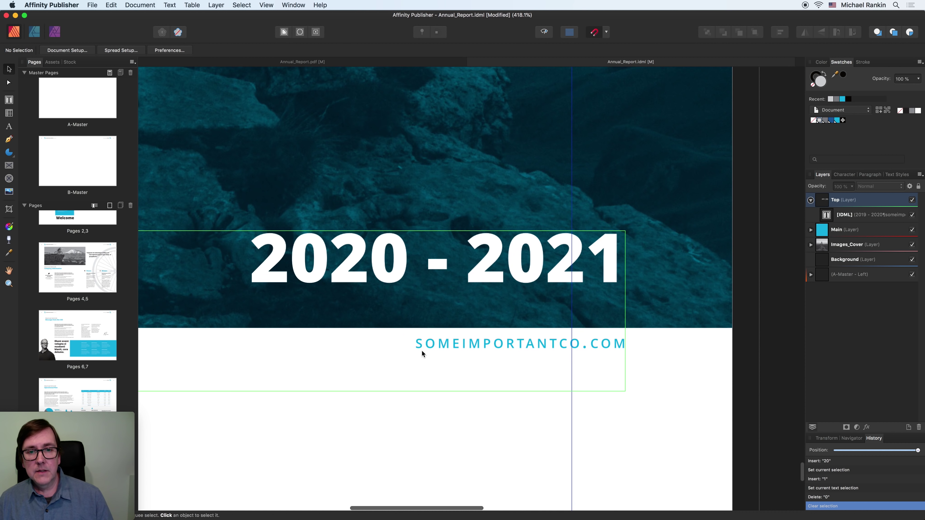
pyautogui.click(456, 342)
# Step: Select the SOMEIMPORTANTCO.COM text and show the Hyperlinks panel
pyautogui.doubleClick(412, 342)
pyautogui.moveTo(413, 342); pyautogui.dragTo(621, 347)
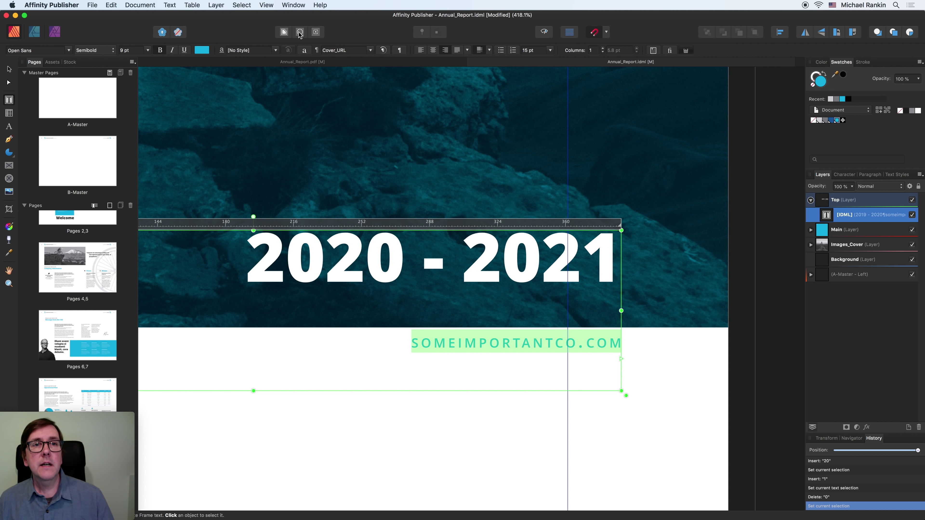
pyautogui.click(266, 5)
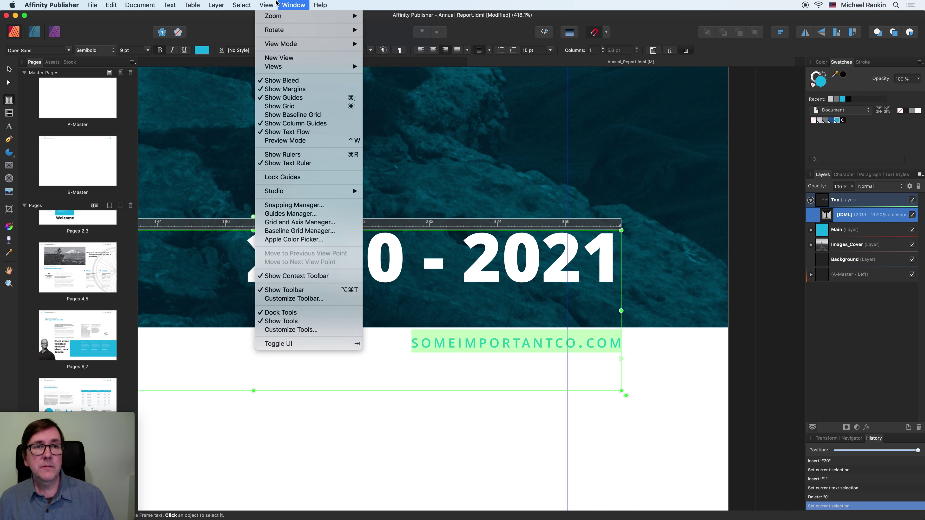
pyautogui.moveTo(322, 193)
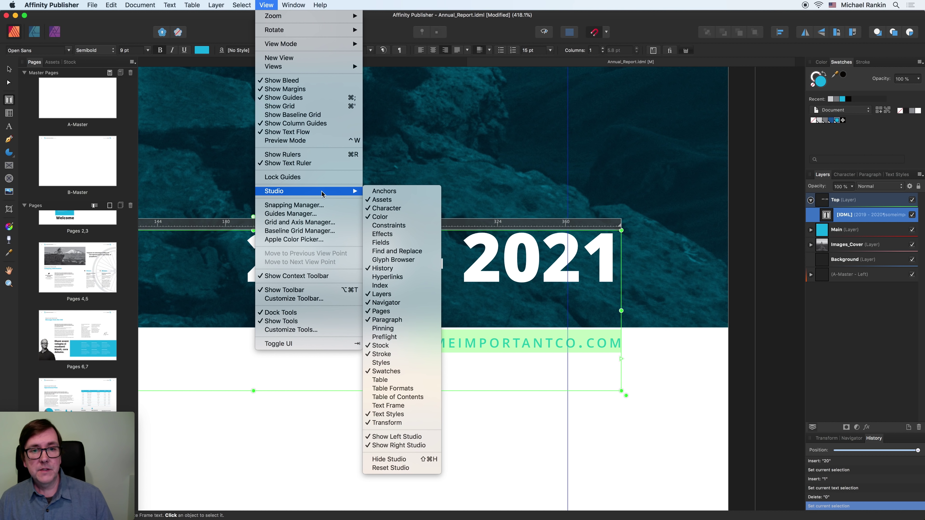
pyautogui.click(415, 281)
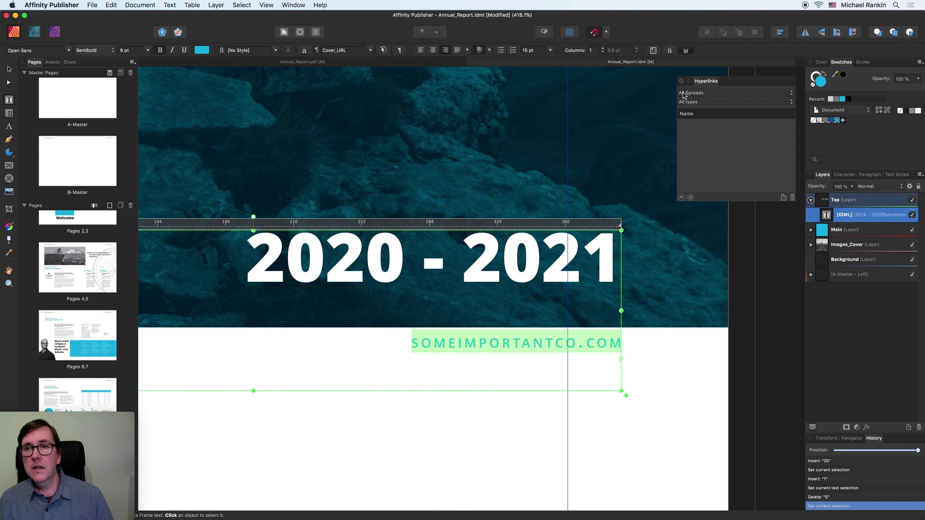
pyautogui.click(783, 198)
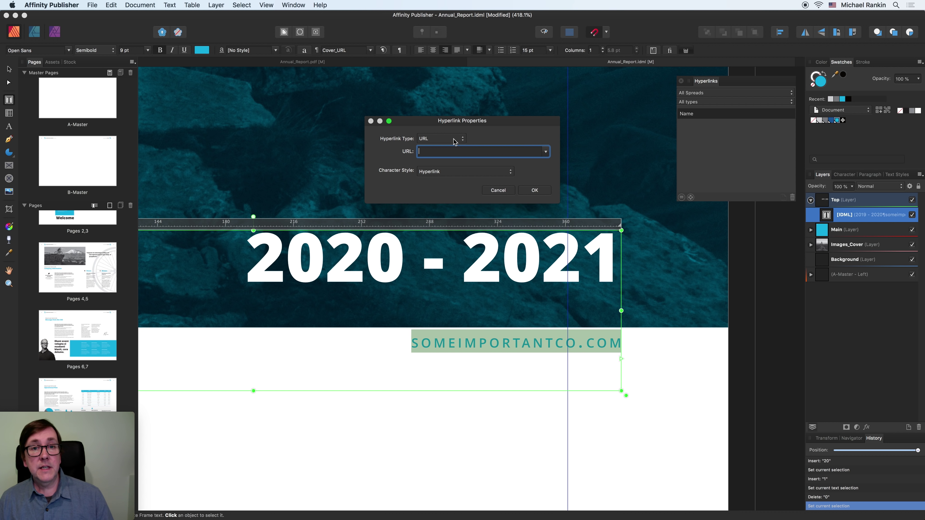
pyautogui.click(444, 139)
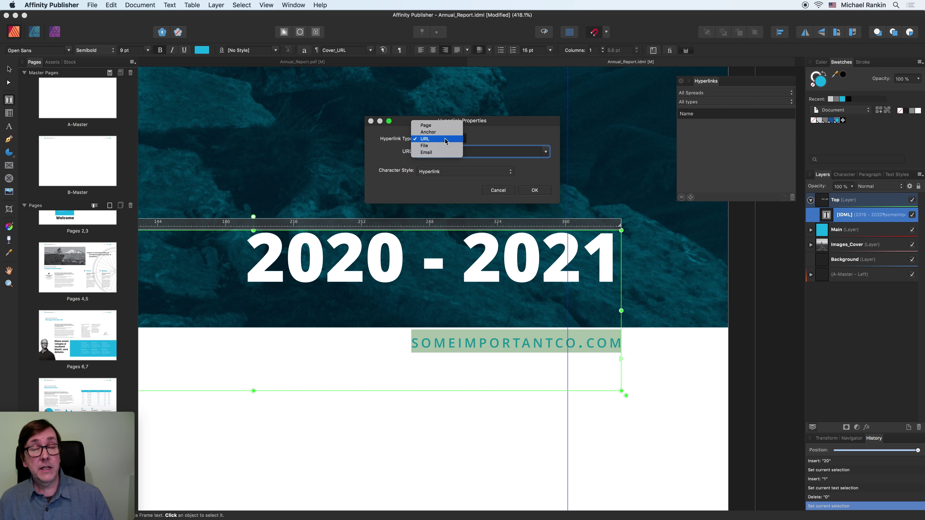
pyautogui.click(445, 139)
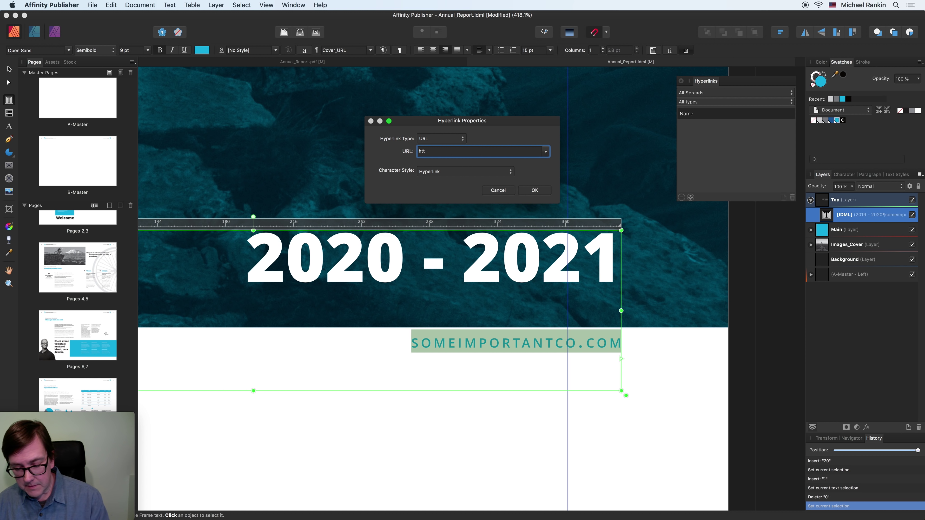
pyautogui.write('http://')
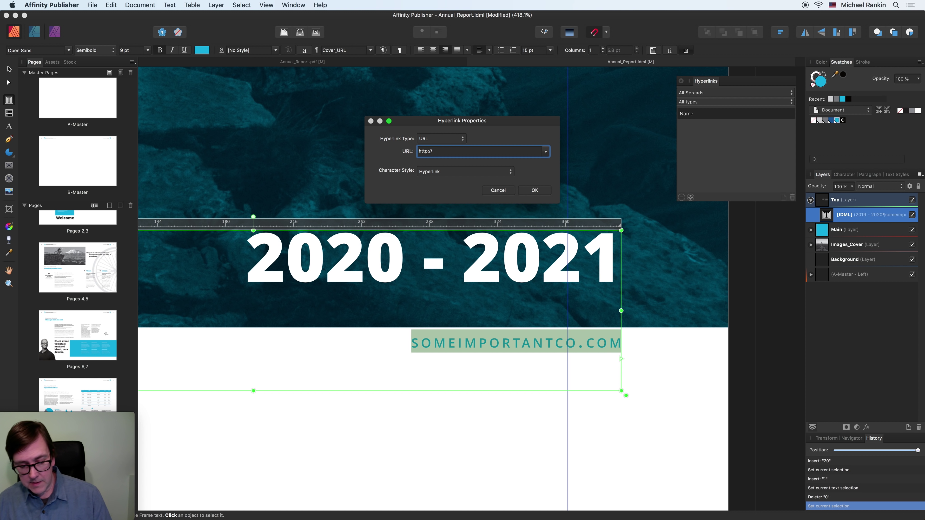
pyautogui.write('someimportantco.com')
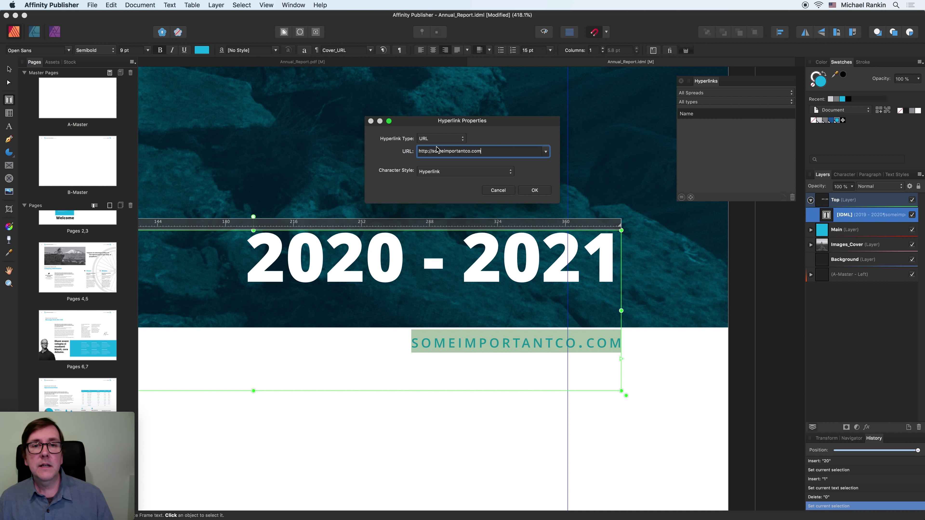
pyautogui.click(466, 172)
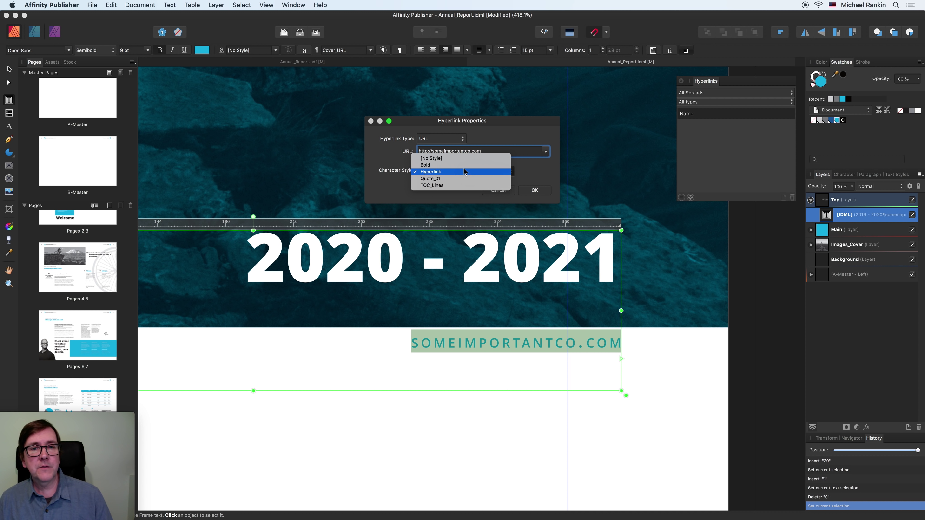
pyautogui.click(462, 158)
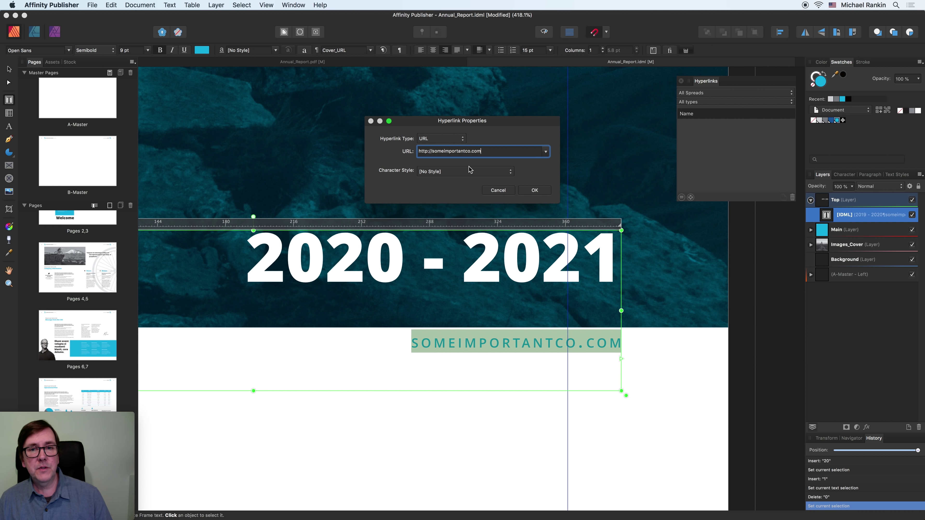
pyautogui.click(531, 192)
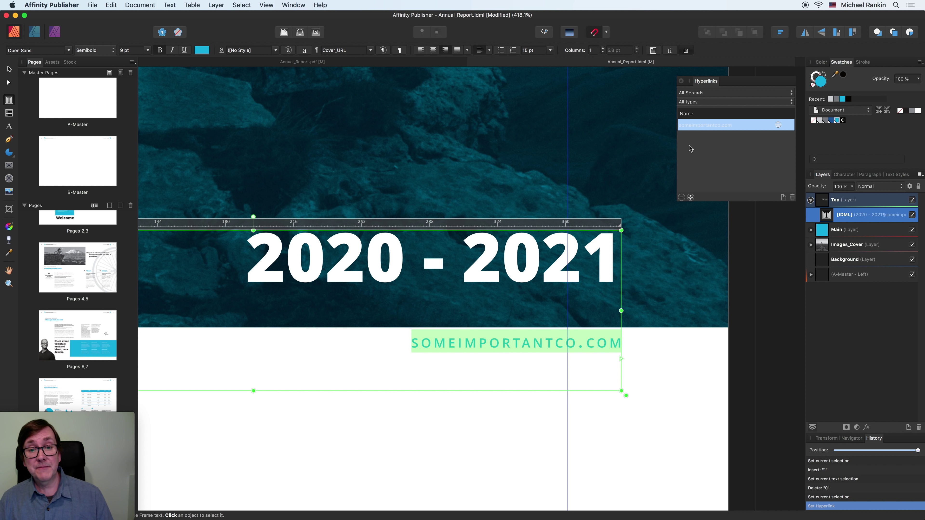
# Step: Close the Hyperlinks panel and zoom out to the whole cover page
pyautogui.click(681, 81)
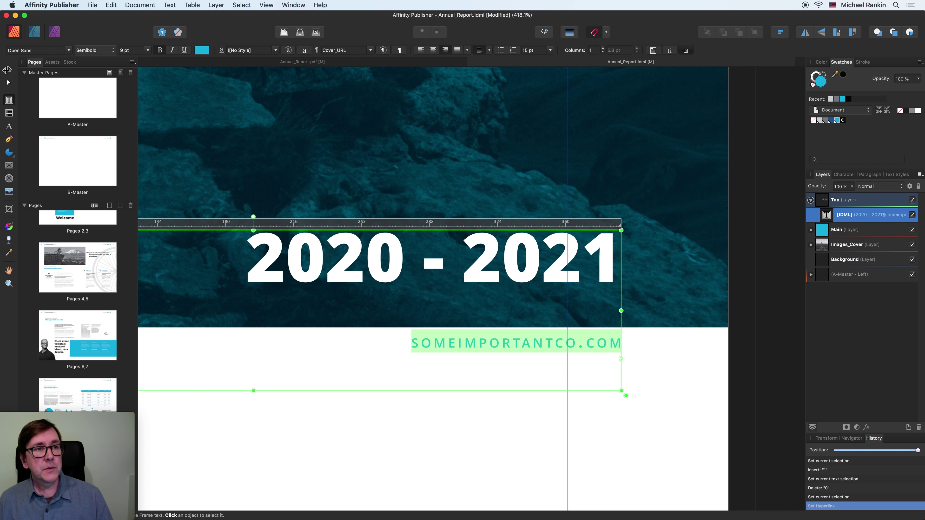
pyautogui.click(9, 69)
pyautogui.press('super+0')
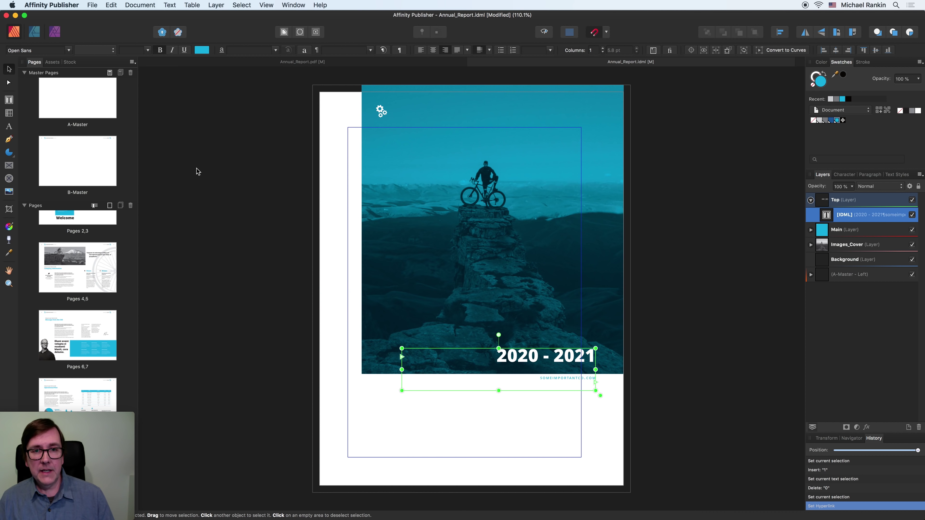
# Step: Go to the pages 2–3 spread and select the contents text frame
pyautogui.click(331, 177)
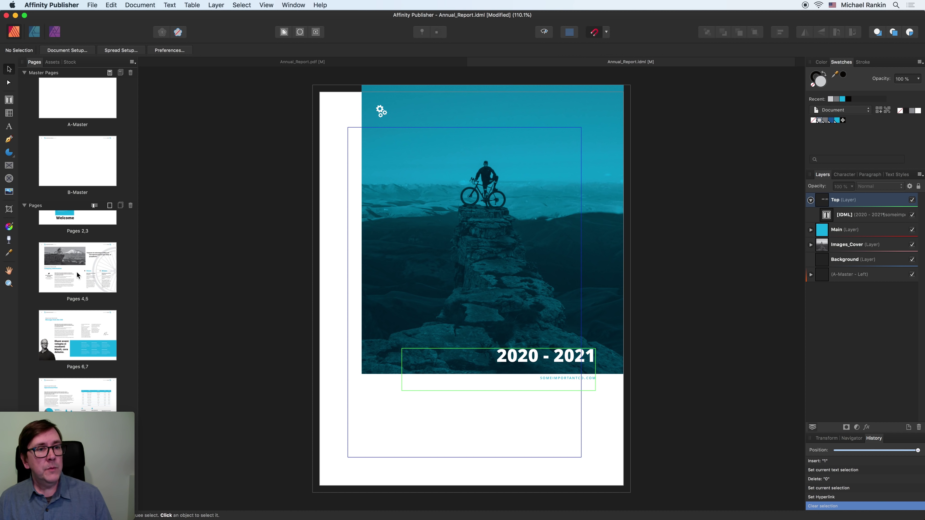
pyautogui.scroll(5, 77, 271)
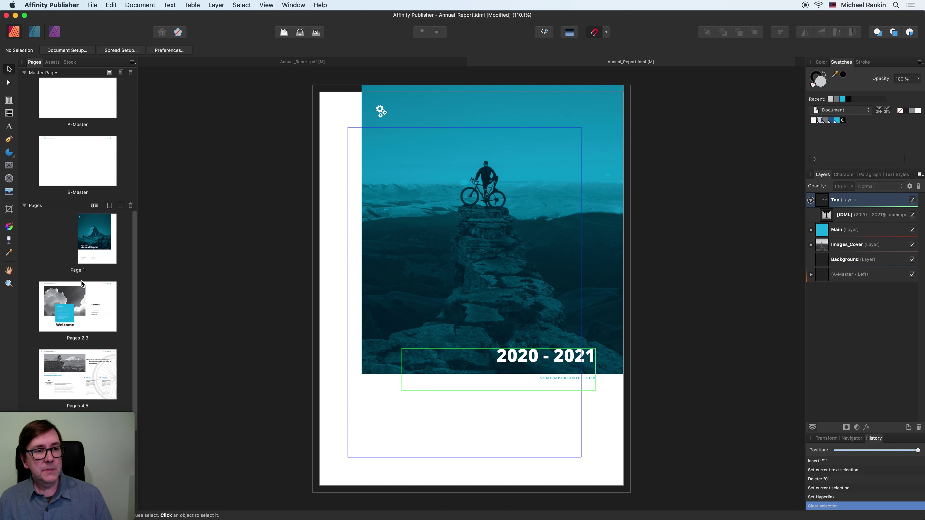
pyautogui.click(98, 310)
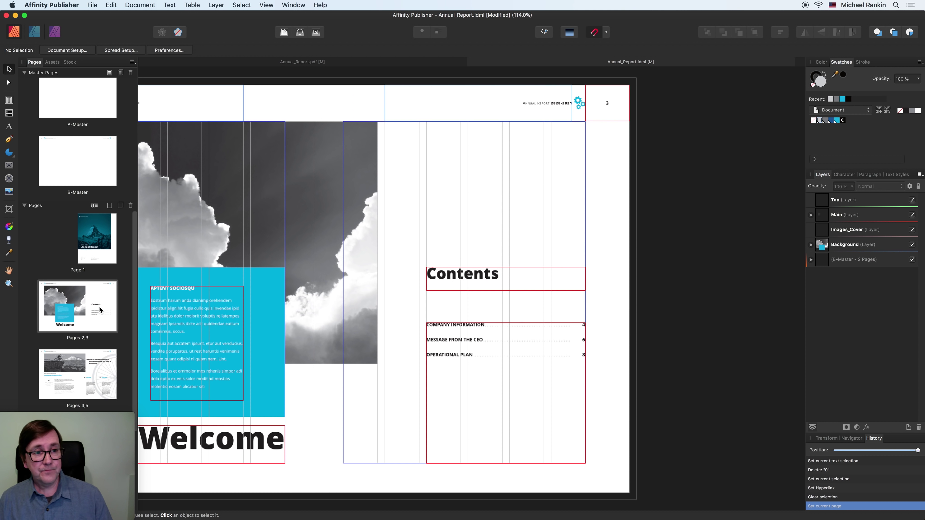
pyautogui.click(464, 360)
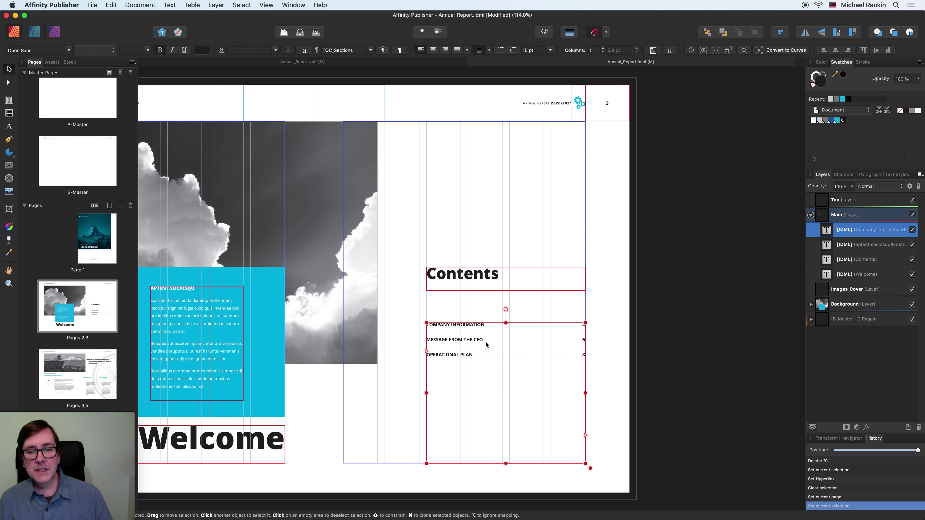
pyautogui.scroll(5, 486, 345)
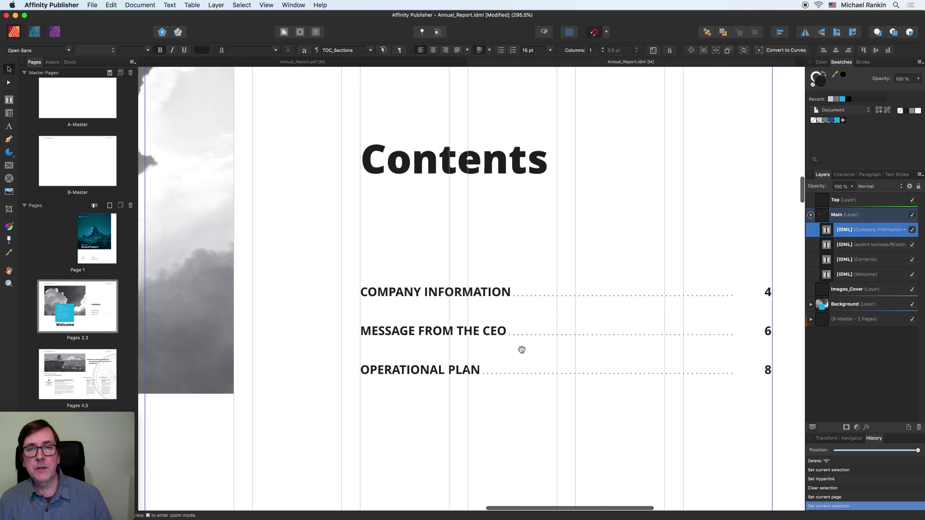
pyautogui.moveTo(516, 350); pyautogui.dragTo(449, 268)
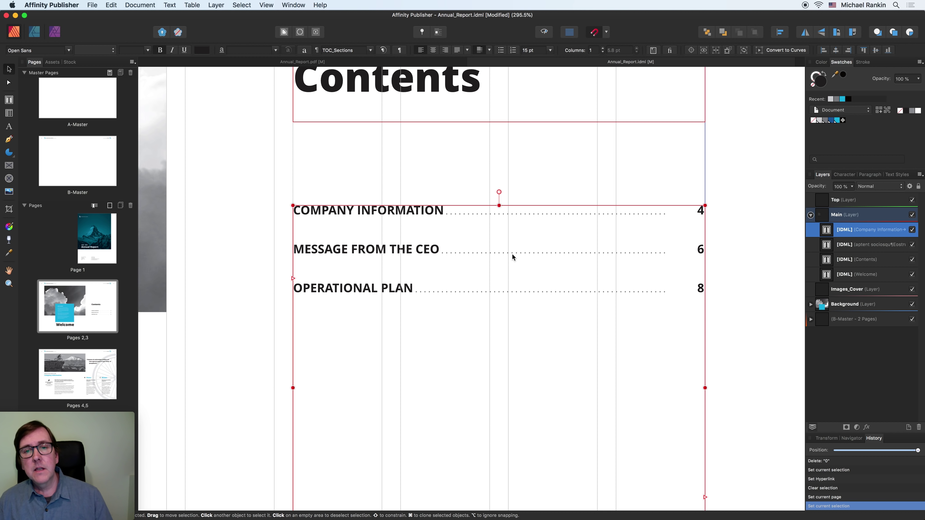
# Step: Clear all the old entries from the contents frame, then open View > Studio
pyautogui.doubleClick(398, 238)
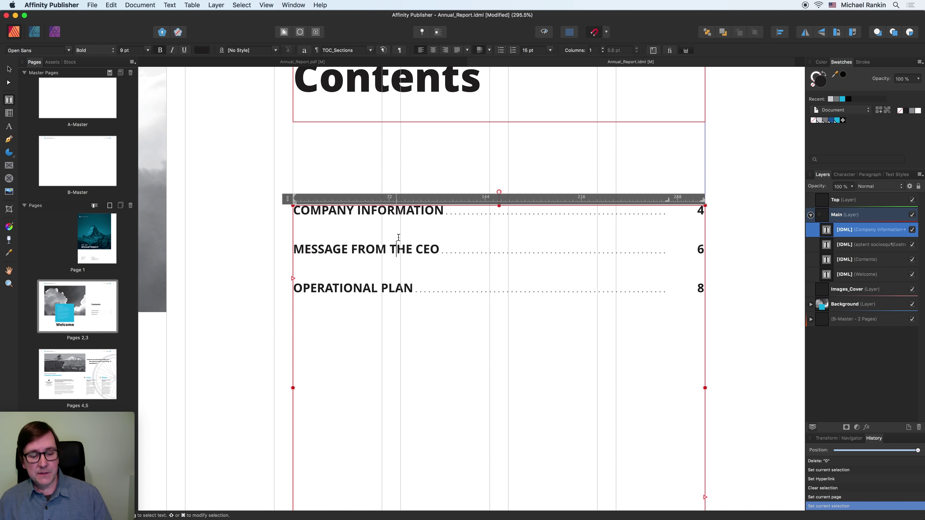
pyautogui.press('super+a')
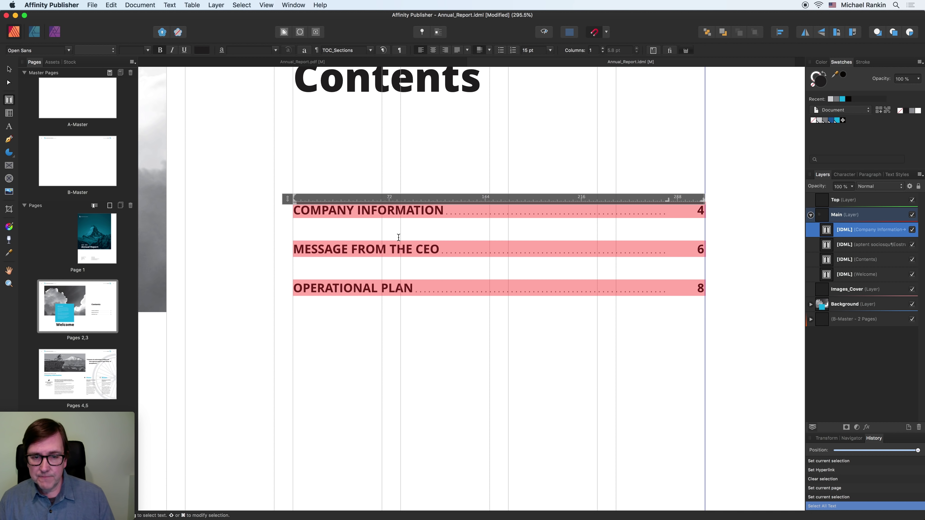
pyautogui.press('BackSpace')
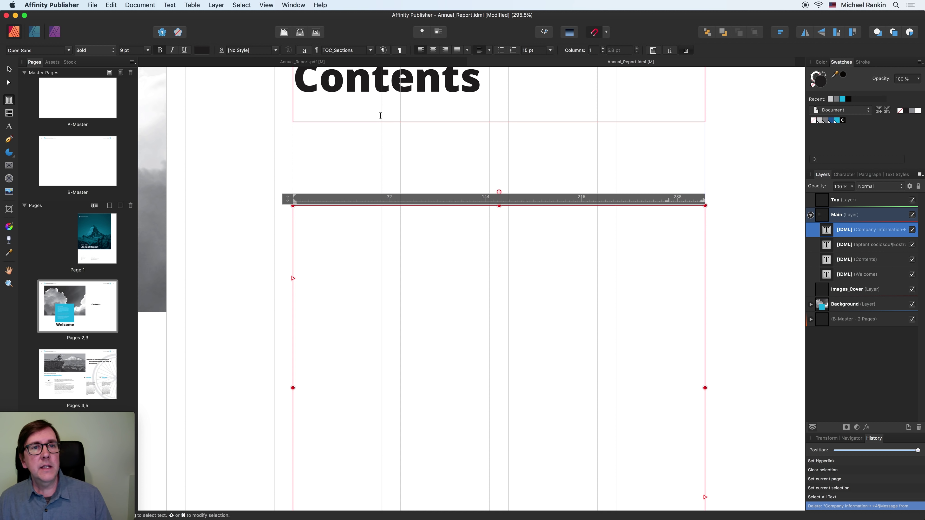
pyautogui.click(265, 5)
pyautogui.moveTo(350, 191)
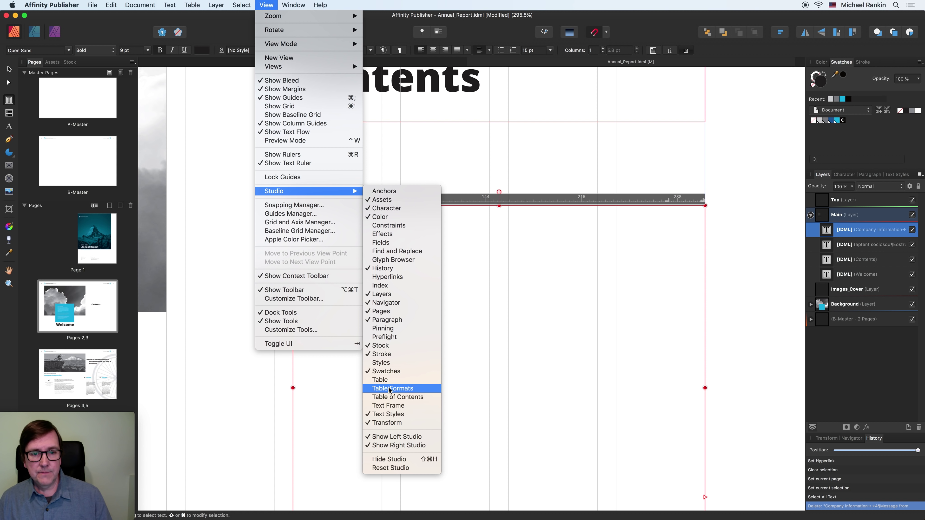
# Step: Insert a table of contents built from H1_Main headings, then show the Text Styles list
pyautogui.click(389, 397)
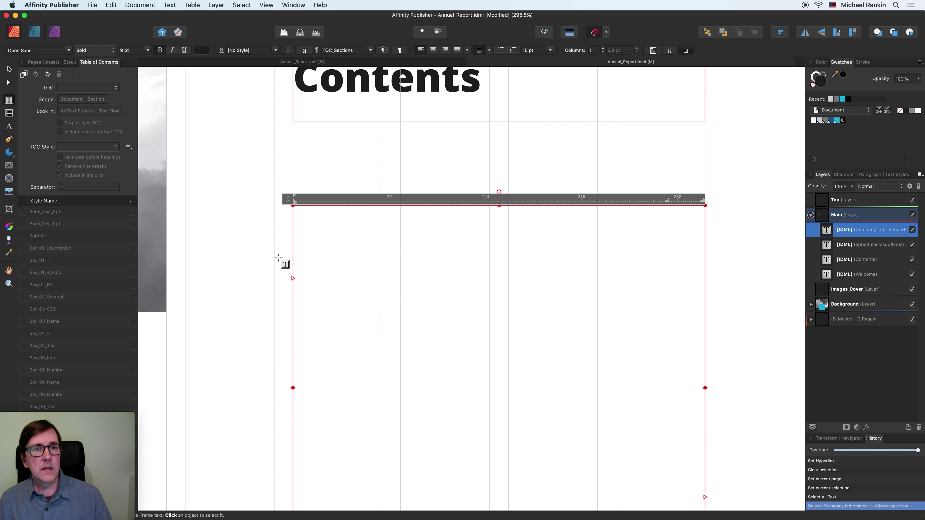
pyautogui.click(25, 74)
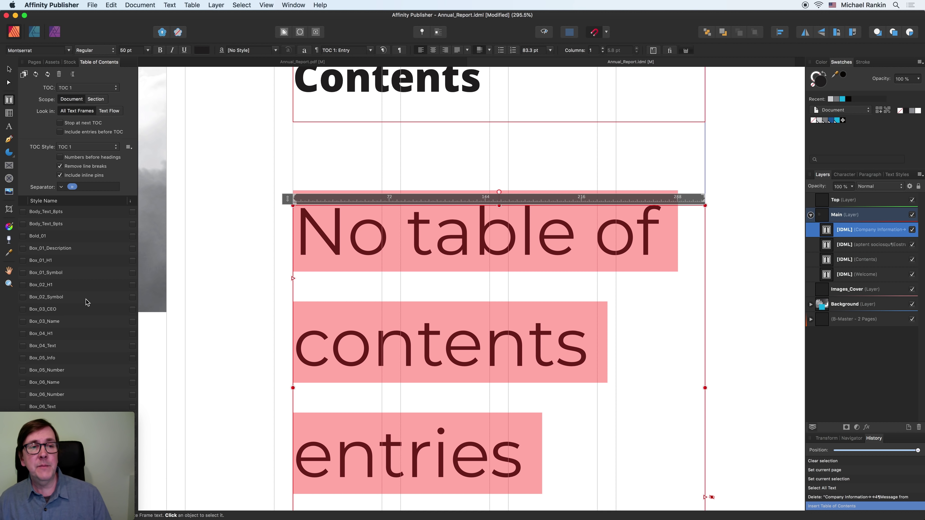
pyautogui.scroll(-6, 83, 285)
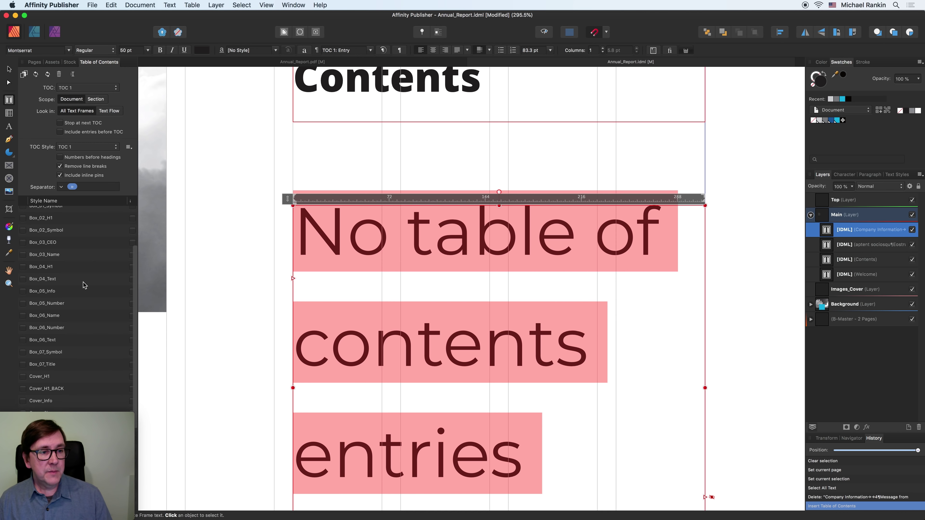
pyautogui.scroll(-6, 83, 285)
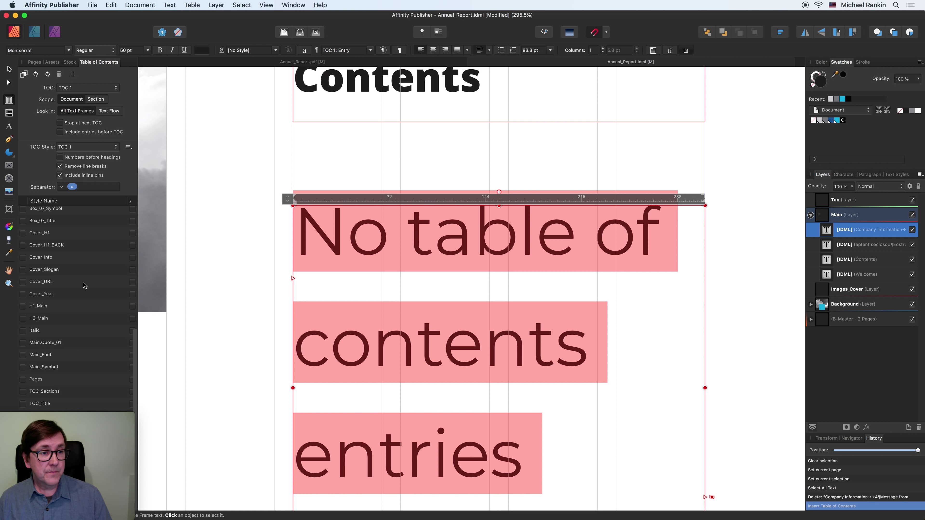
pyautogui.click(23, 309)
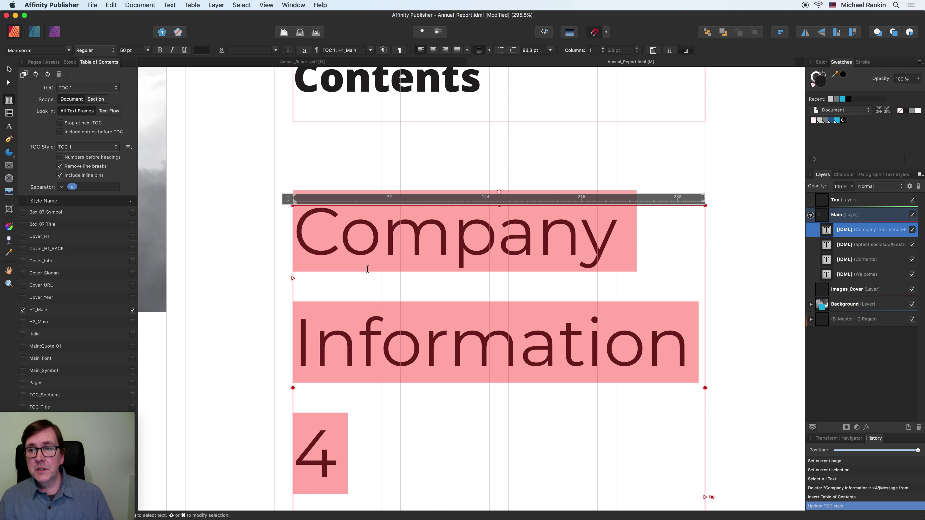
pyautogui.click(900, 175)
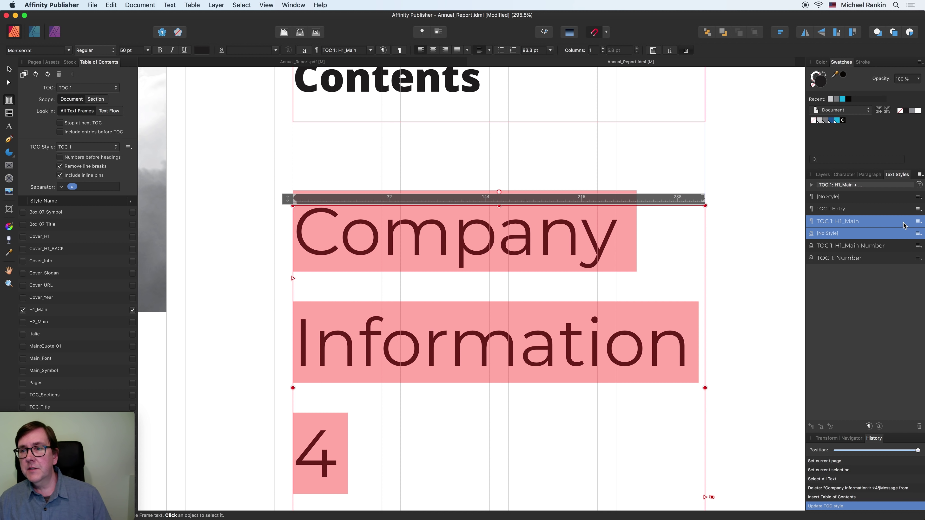
# Step: Edit the TOC 1: H1_Main style so it is based on Main_Font and set in all caps
pyautogui.click(918, 221)
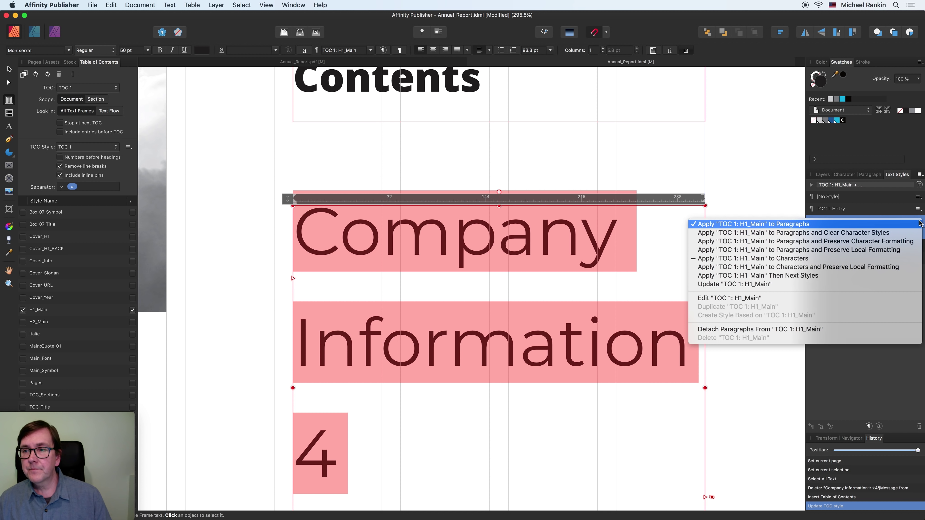
pyautogui.click(852, 297)
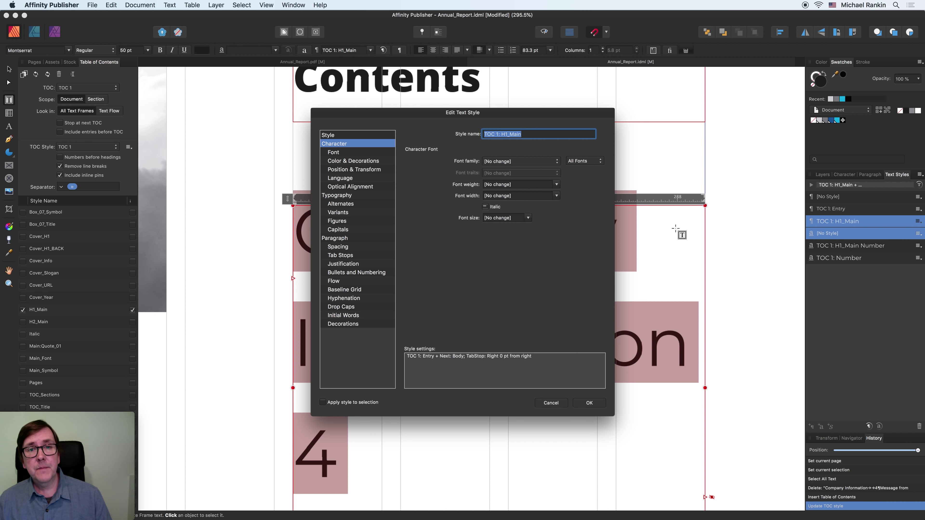
pyautogui.click(339, 135)
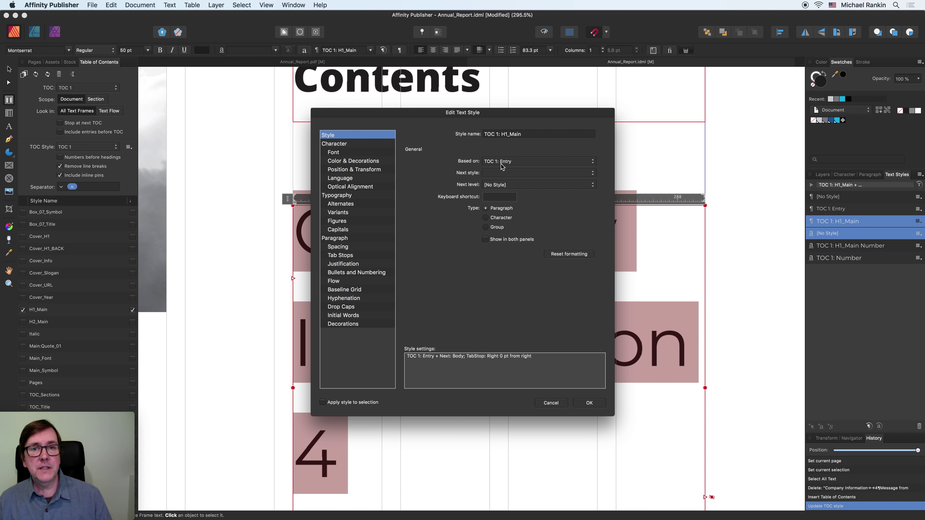
pyautogui.click(526, 162)
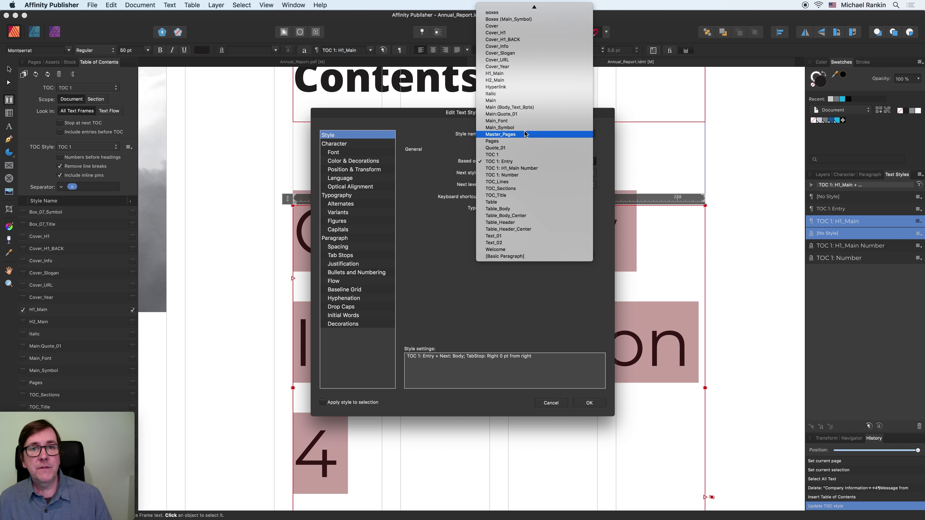
pyautogui.click(521, 120)
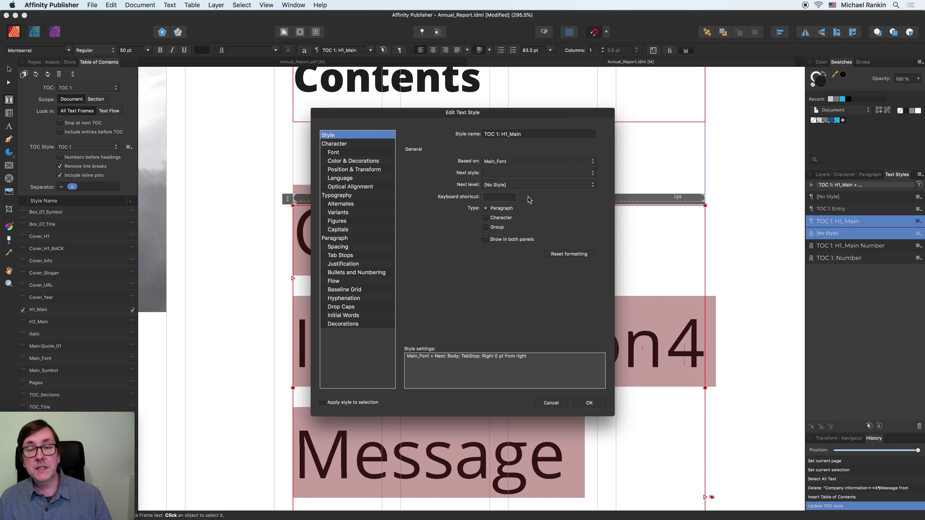
pyautogui.moveTo(397, 114); pyautogui.dragTo(586, 94)
pyautogui.click(540, 382)
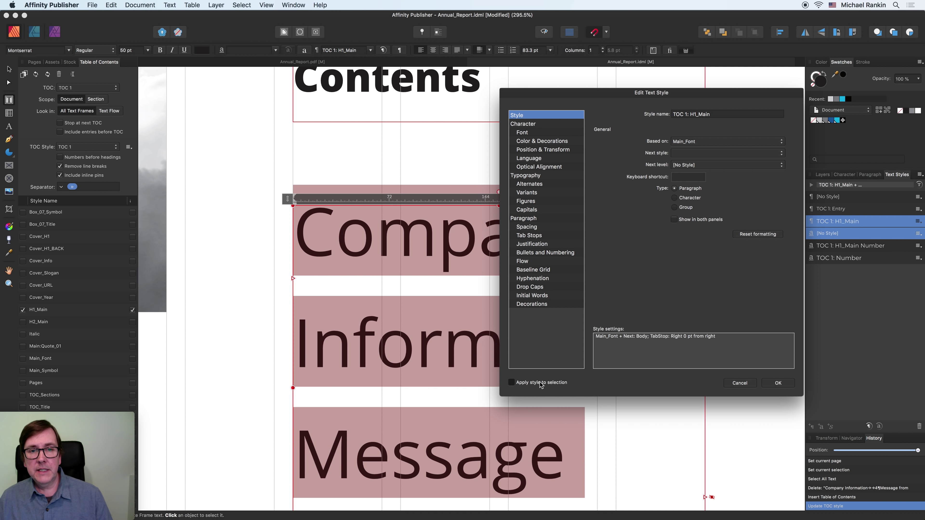
pyautogui.moveTo(516, 95); pyautogui.dragTo(496, 177)
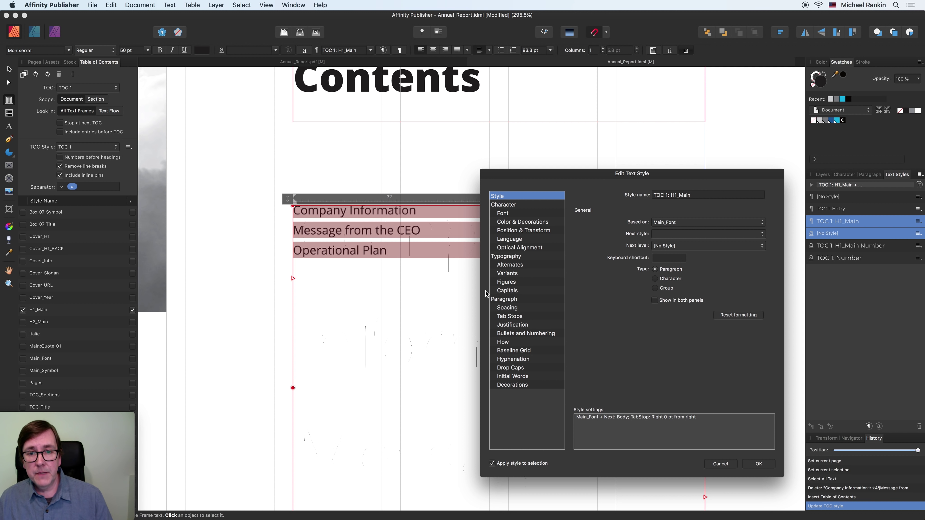
pyautogui.click(516, 291)
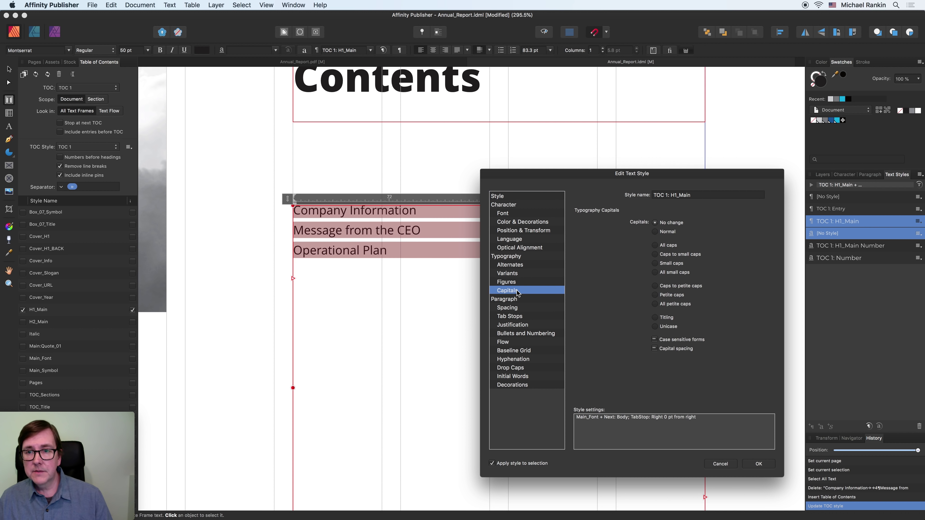
pyautogui.click(663, 246)
pyautogui.click(757, 463)
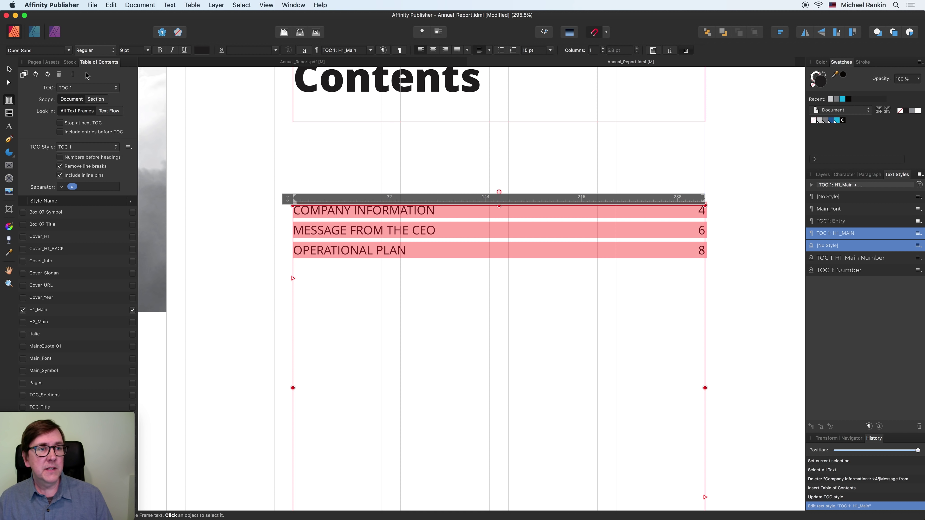
# Step: Separate page numbers with a tab and add a right-aligned tab stop with a dot leader
pyautogui.click(61, 186)
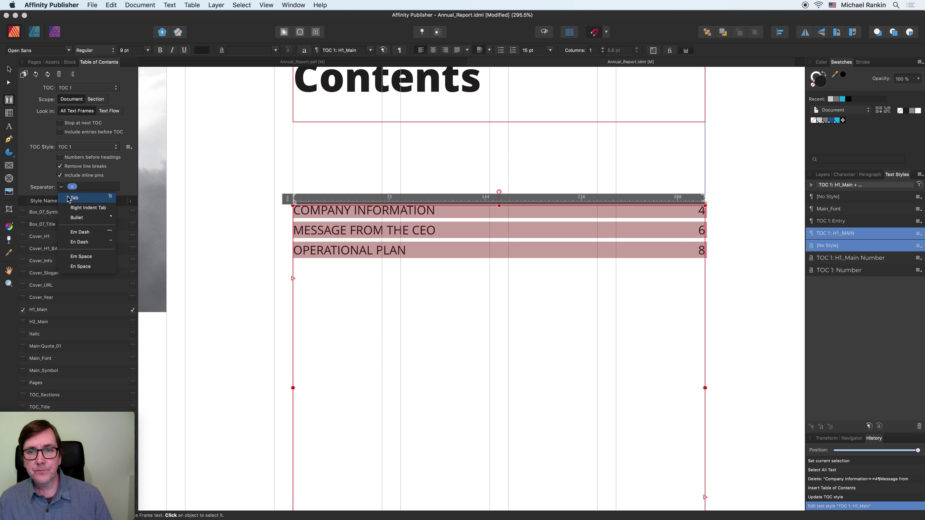
pyautogui.click(69, 198)
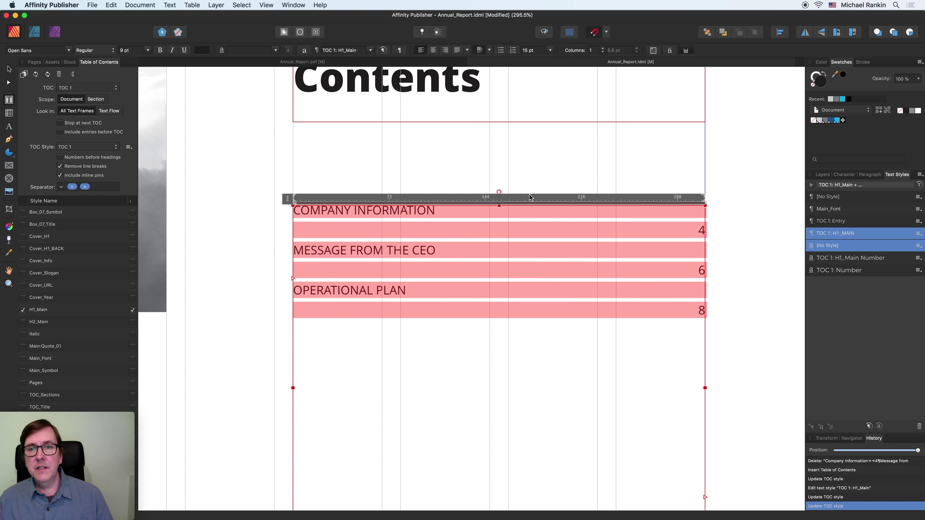
pyautogui.click(686, 52)
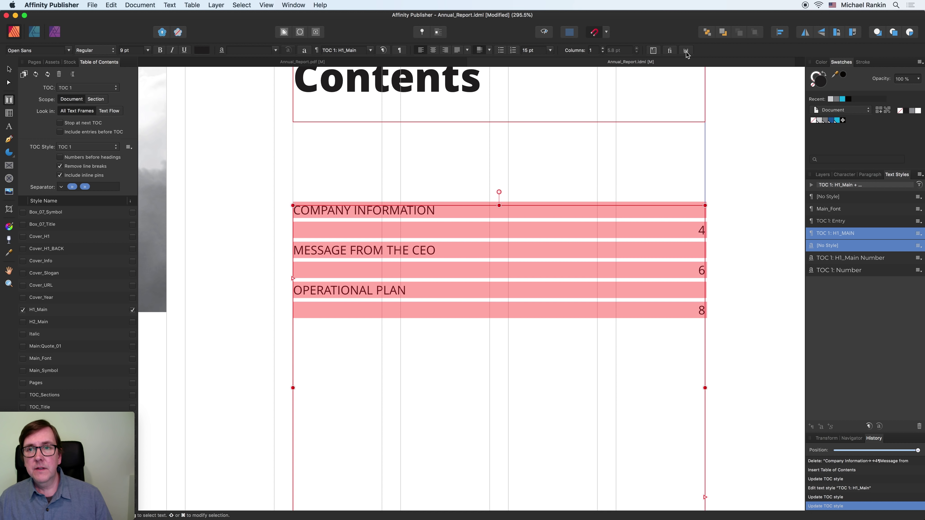
pyautogui.click(609, 212)
pyautogui.click(687, 51)
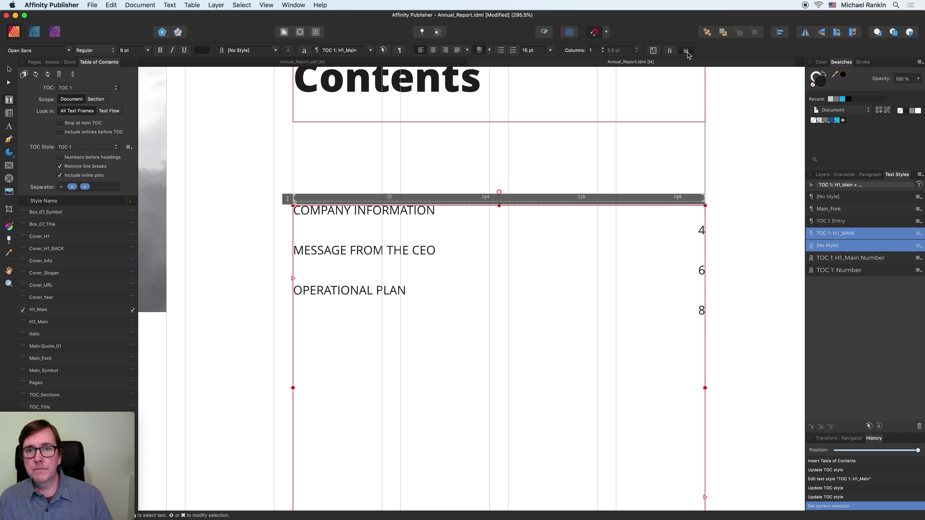
pyautogui.click(604, 200)
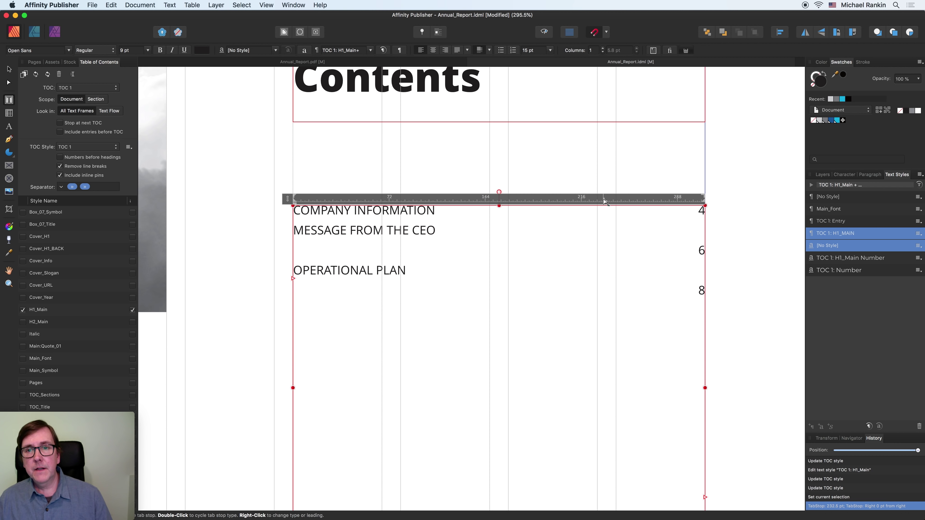
pyautogui.rightClick(604, 199)
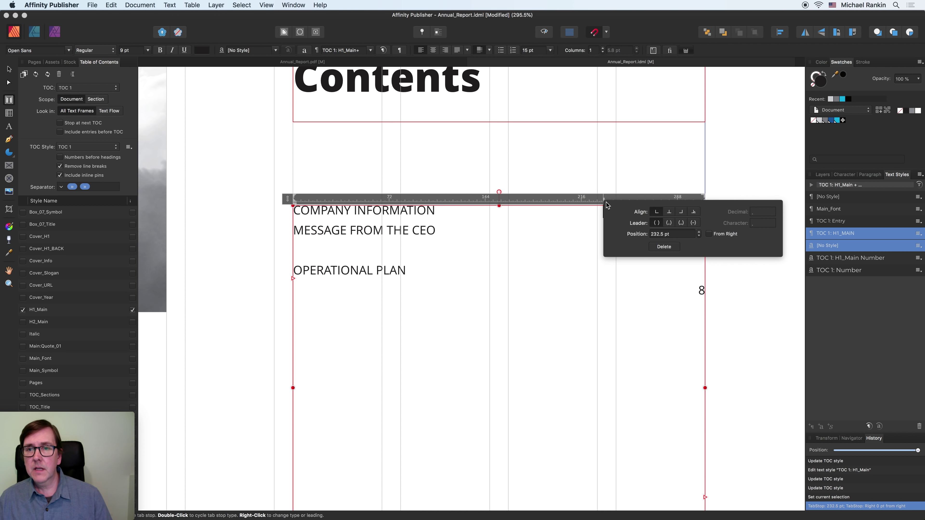
pyautogui.click(681, 213)
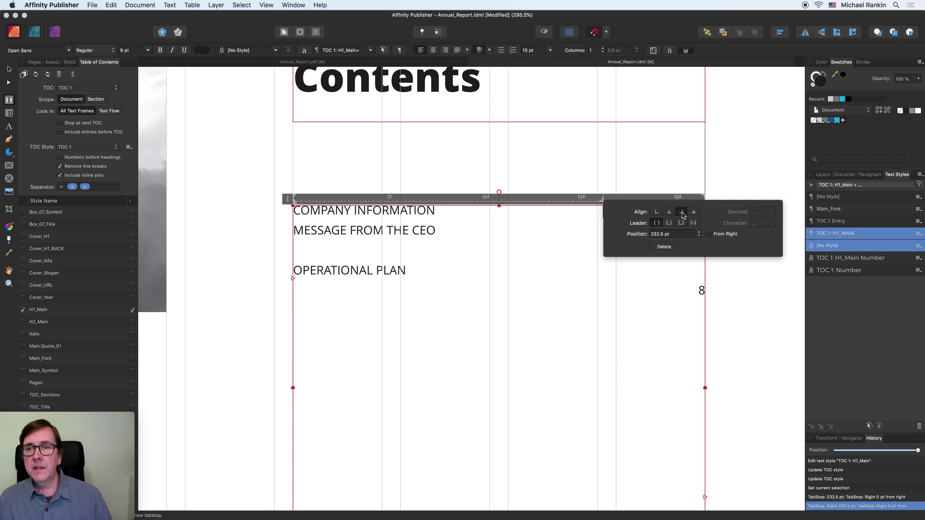
pyautogui.click(669, 223)
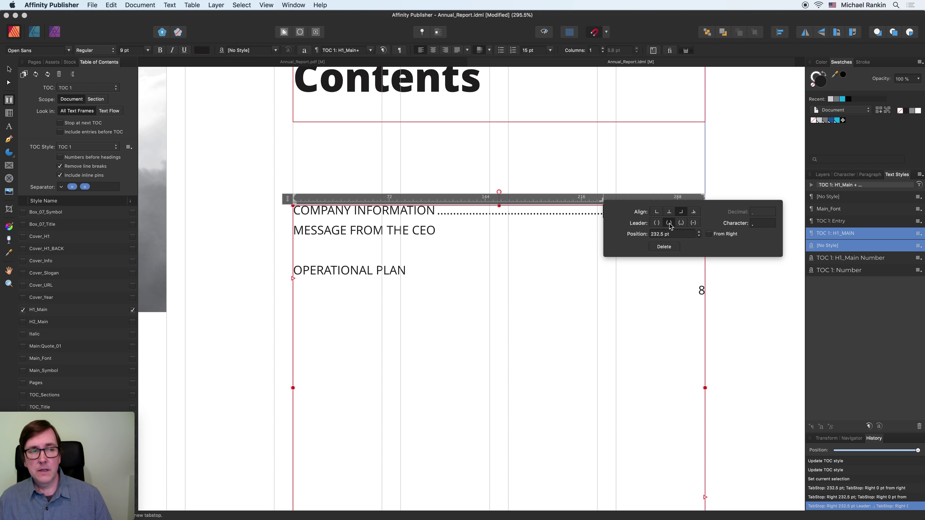
pyautogui.click(9, 69)
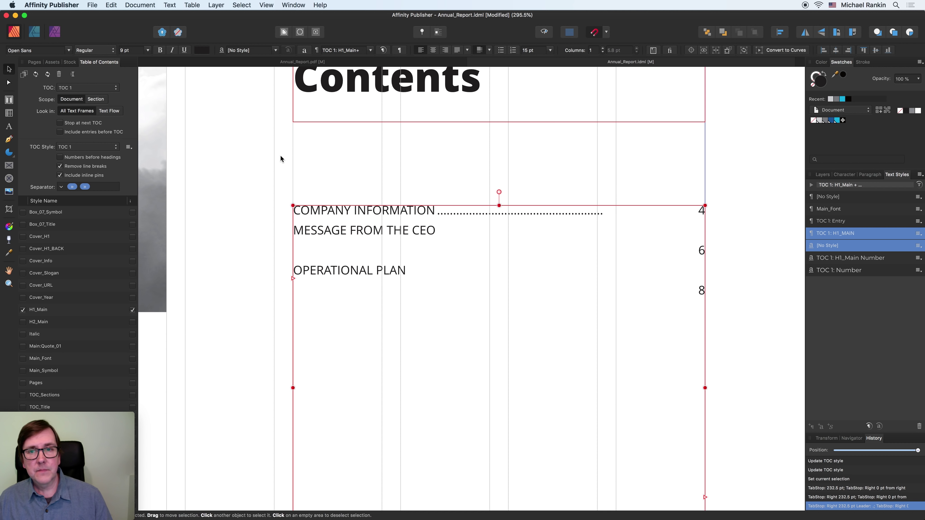
# Step: Update the TOC 1: H1_Main style from the edited entry and deselect the contents
pyautogui.doubleClick(475, 214)
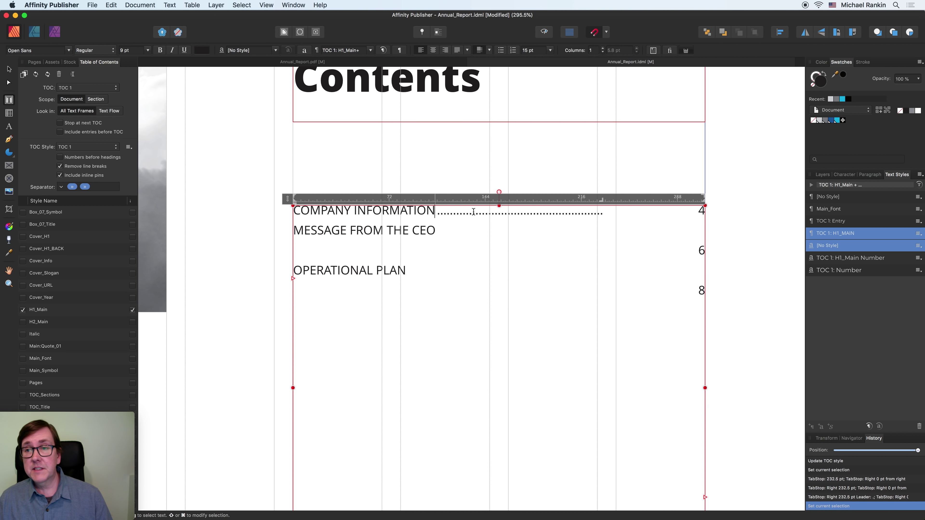
pyautogui.click(918, 233)
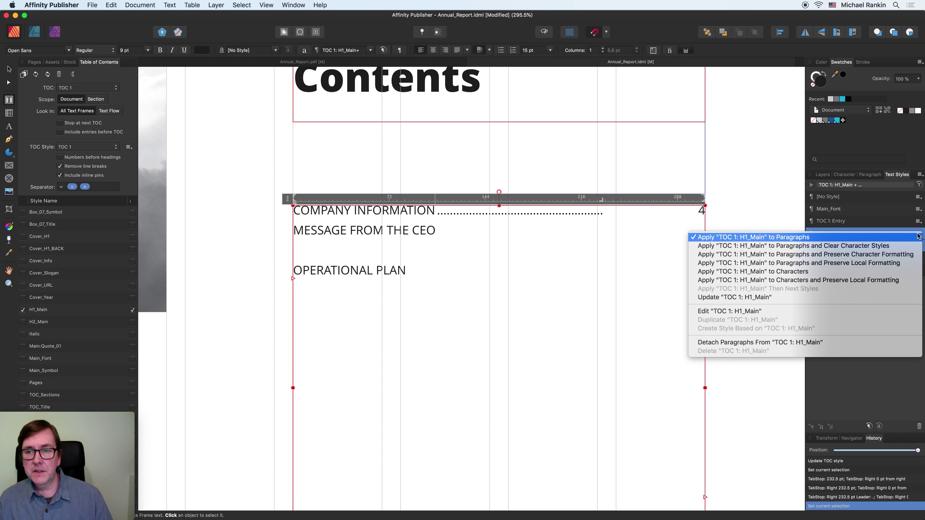
pyautogui.click(821, 298)
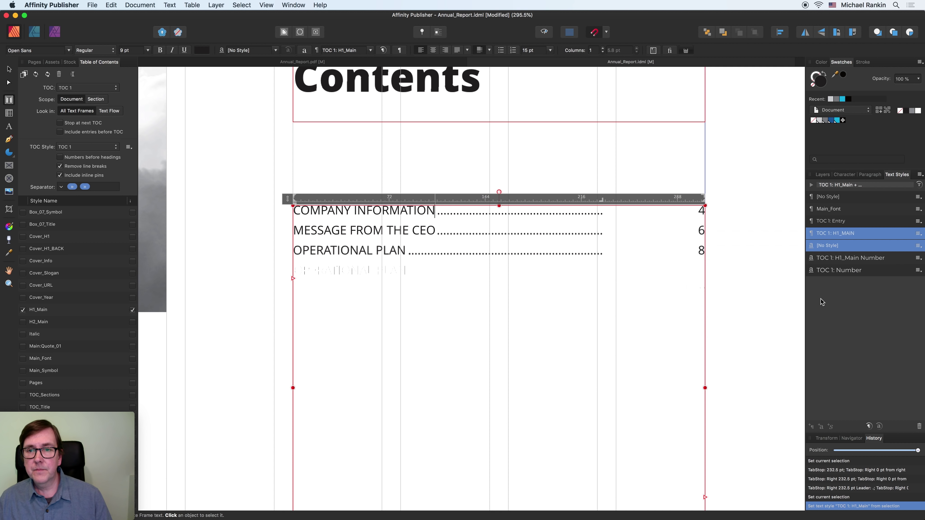
pyautogui.click(10, 69)
pyautogui.click(213, 148)
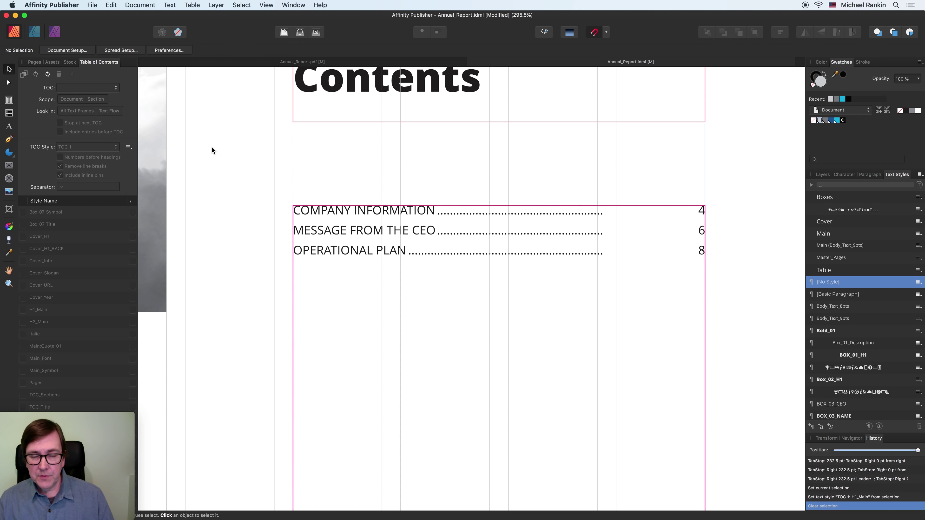
# Step: Move to pages 6–7 and zoom in on the Message from the CEO heading
pyautogui.press('super+0')
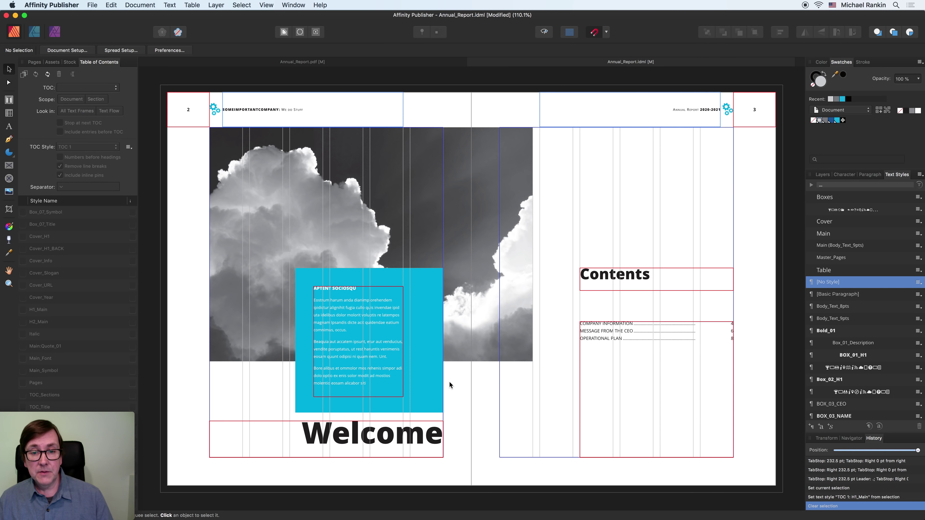
pyautogui.scroll(-10, 444, 377)
pyautogui.scroll(-10, 448, 156)
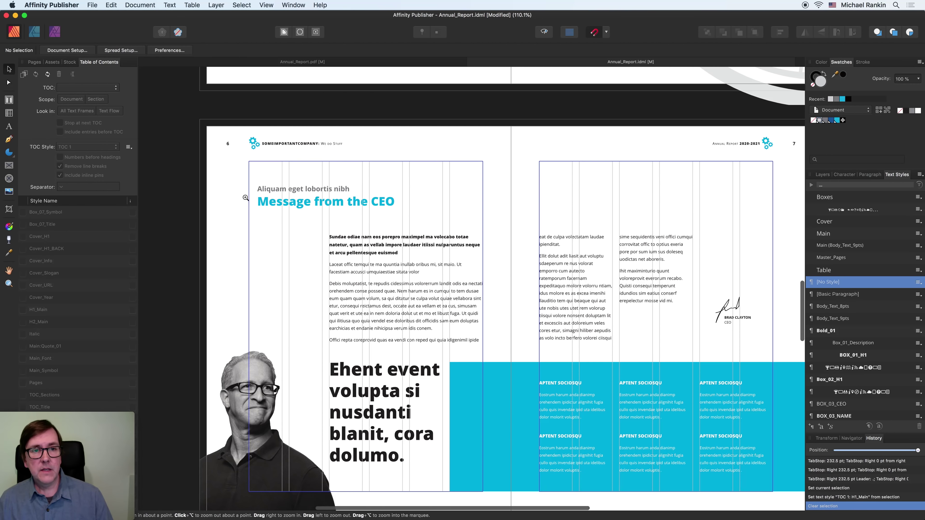
pyautogui.moveTo(291, 206); pyautogui.dragTo(344, 215)
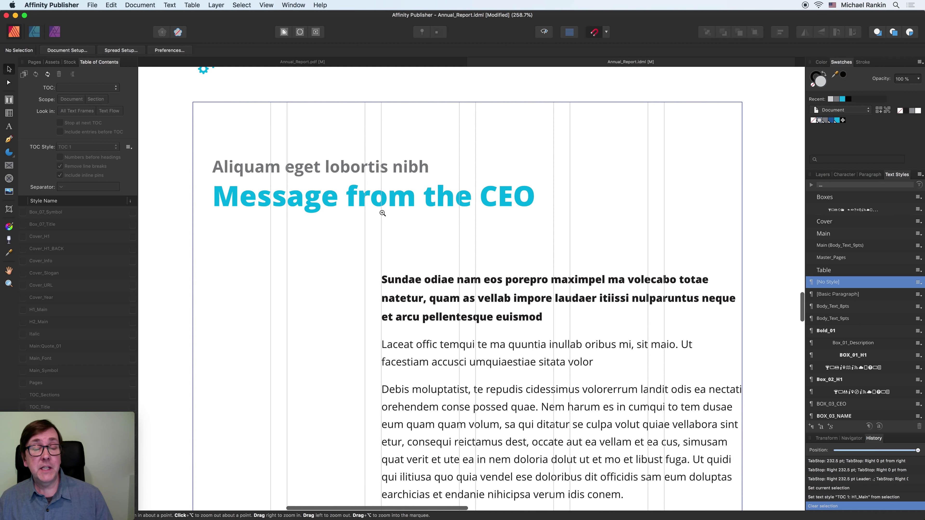
# Step: Replace 'the CEO' in the heading with the CEO's first name and return to the spread
pyautogui.click(468, 206)
pyautogui.click(454, 202)
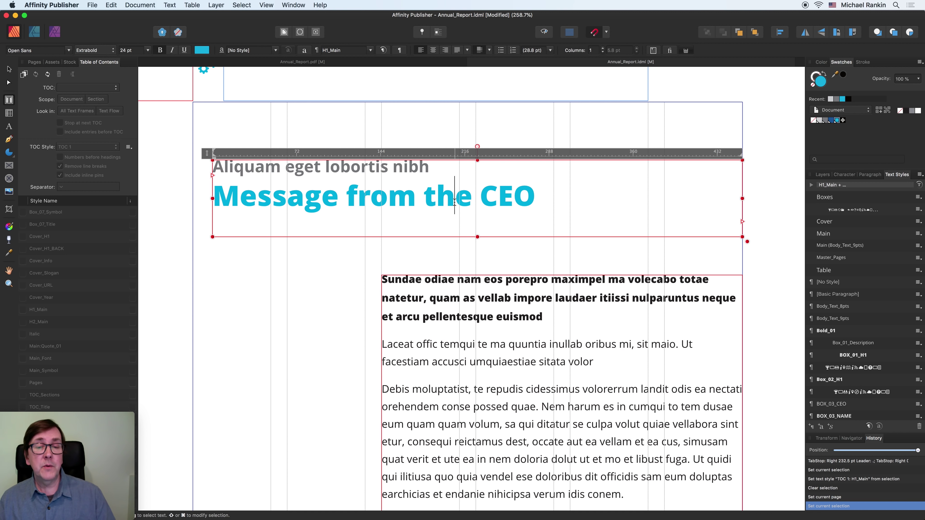
pyautogui.press('Left')
pyautogui.hotkey('shift', 'Left')
pyautogui.hotkey('shift', 'Right')
pyautogui.hotkey('shift', 'Right')
pyautogui.hotkey('shift', 'Right')
pyautogui.hotkey('shift', 'Right')
pyautogui.hotkey('shift', 'Right')
pyautogui.hotkey('shift', 'Right')
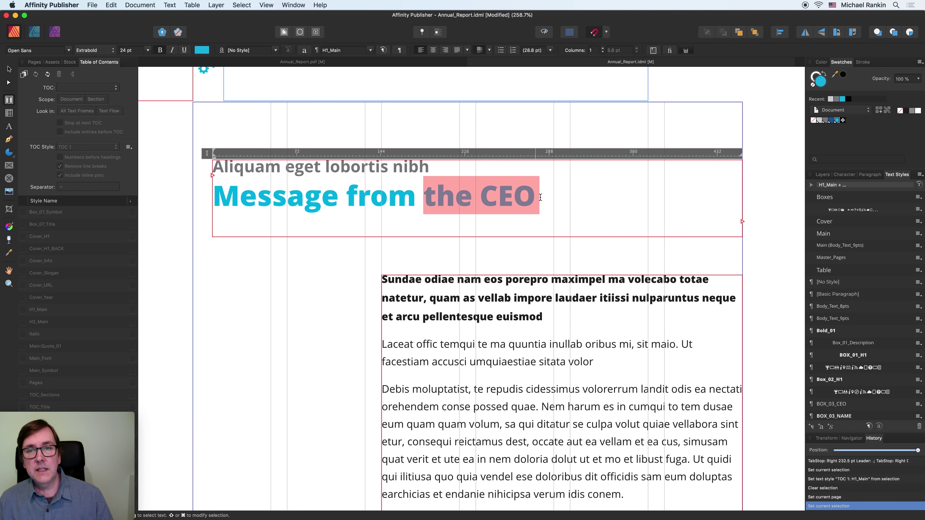
pyautogui.write('Brad')
pyautogui.press('super+0')
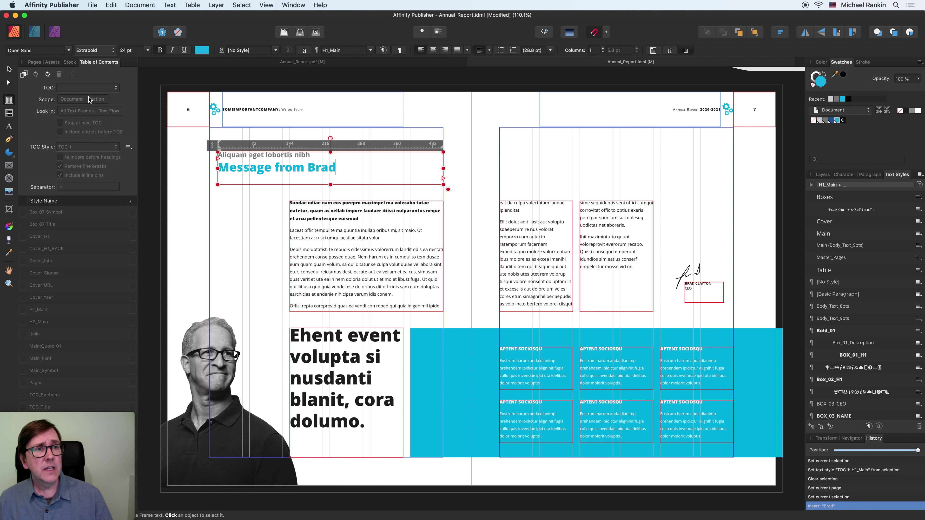
pyautogui.click(10, 69)
pyautogui.scroll(15, 481, 157)
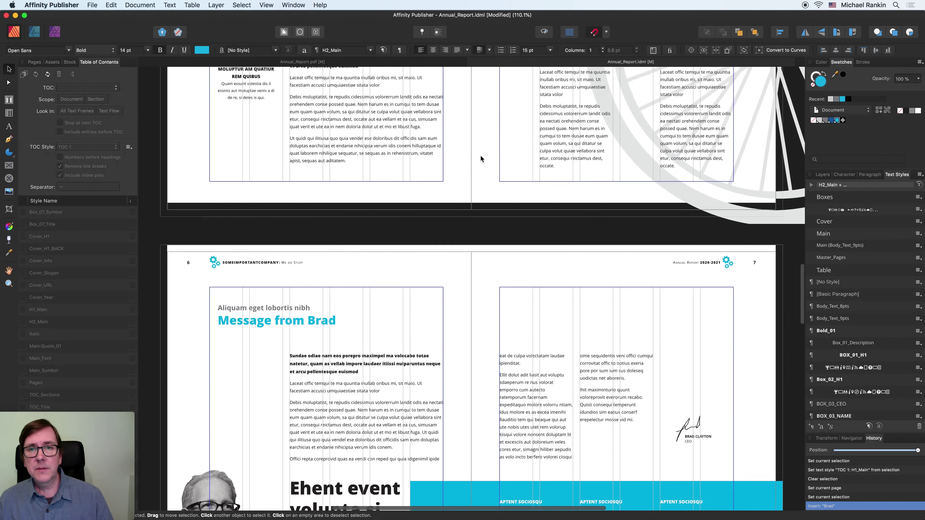
pyautogui.scroll(3, 480, 157)
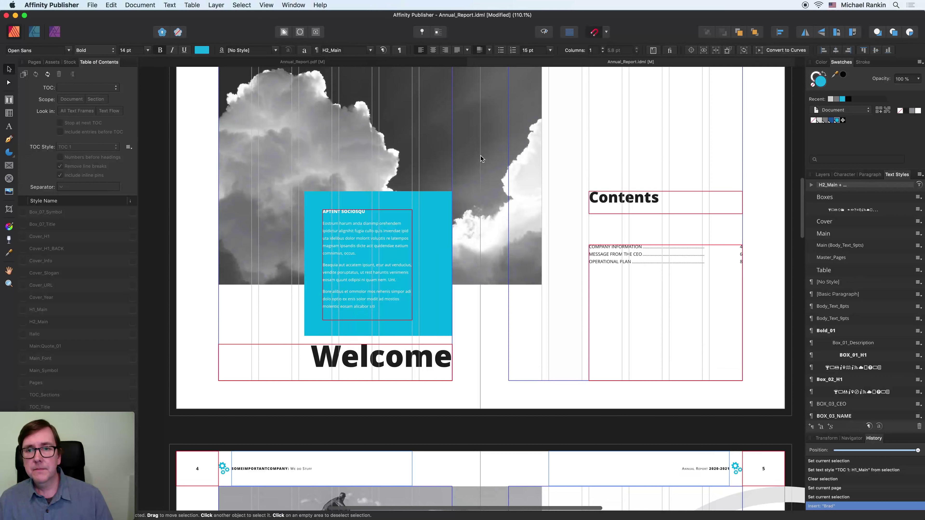
# Step: Update the table of contents so it shows the renamed CEO heading
pyautogui.click(607, 263)
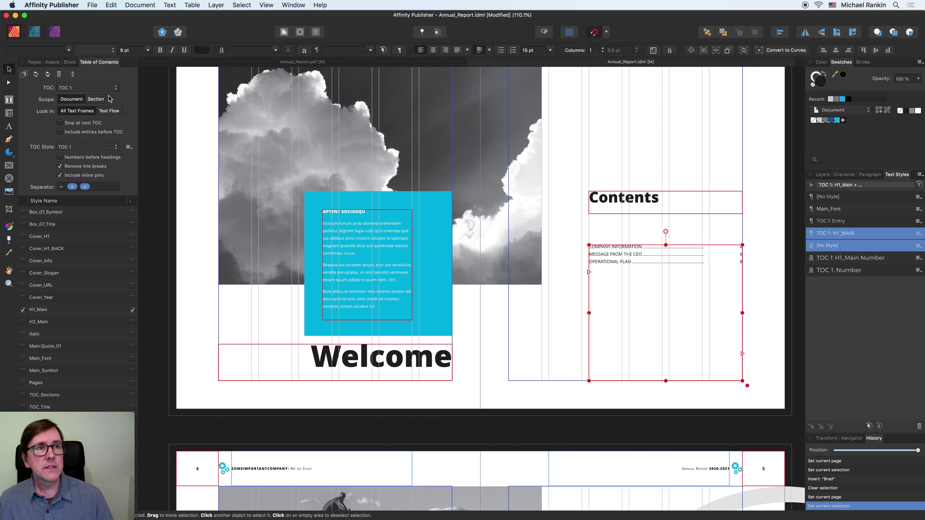
pyautogui.click(48, 75)
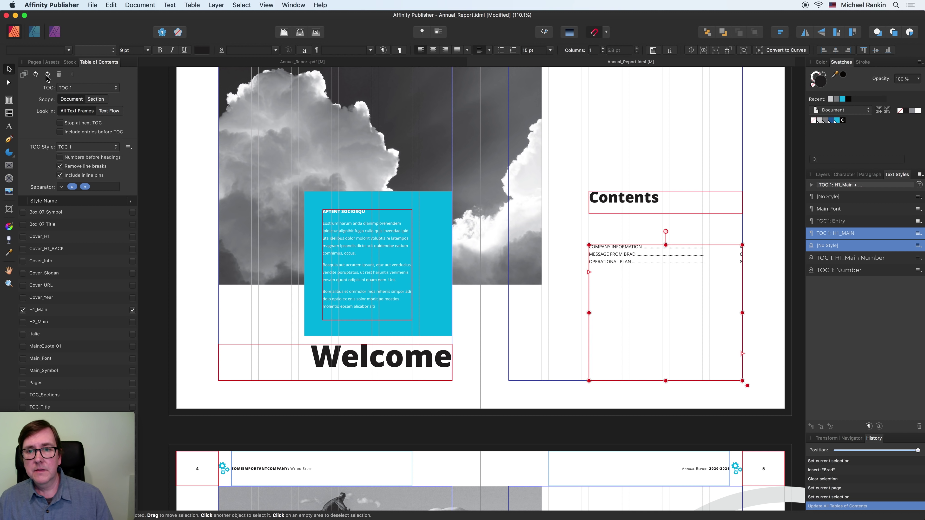
pyautogui.click(579, 261)
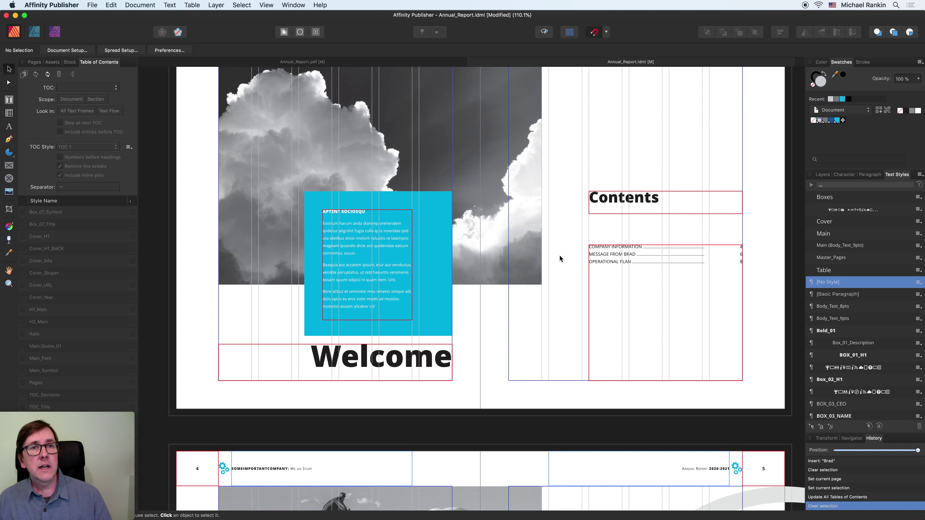
# Step: Show the Preflight panel from View > Studio
pyautogui.click(286, 4)
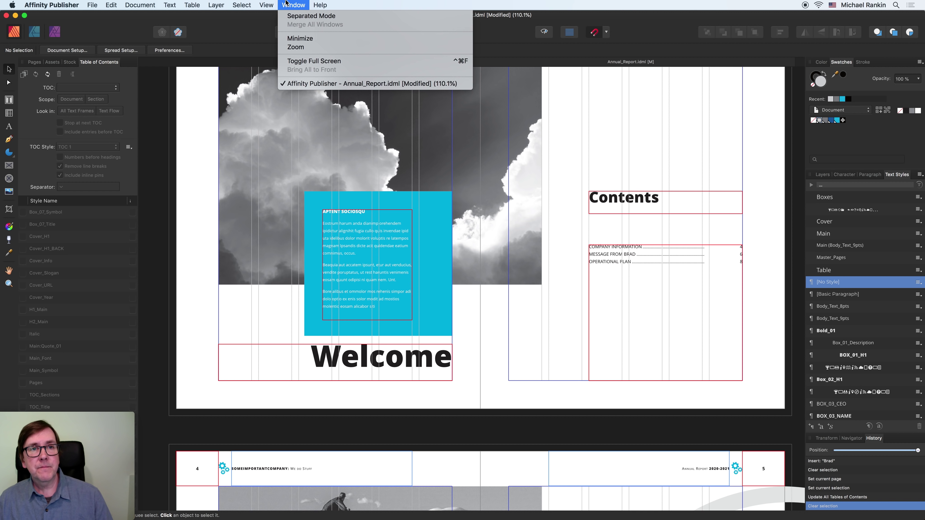
pyautogui.moveTo(266, 5)
pyautogui.moveTo(310, 191)
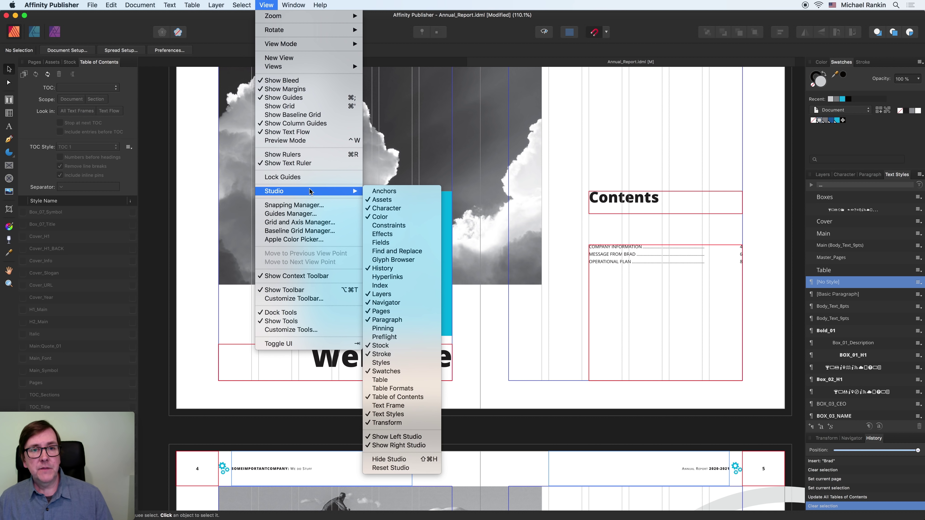
pyautogui.click(423, 338)
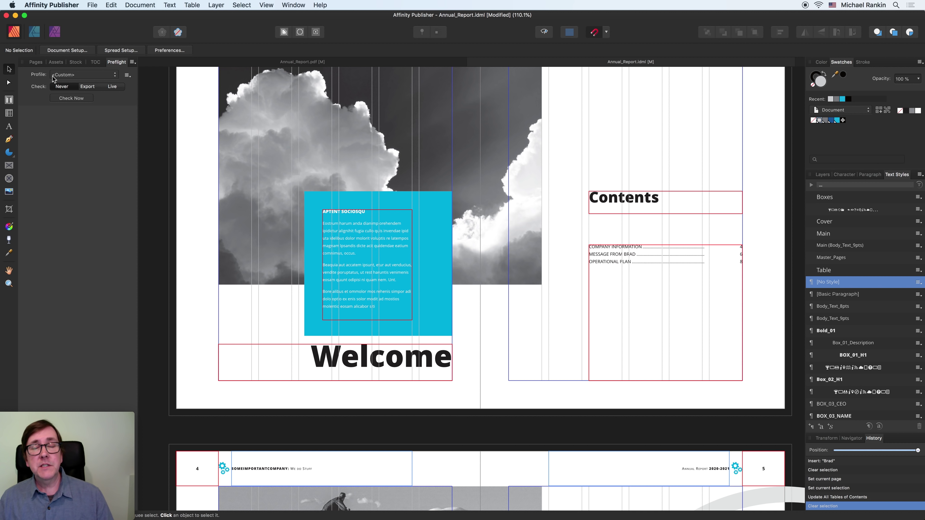
# Step: Run a preflight check using the Default profile
pyautogui.click(95, 75)
pyautogui.click(95, 87)
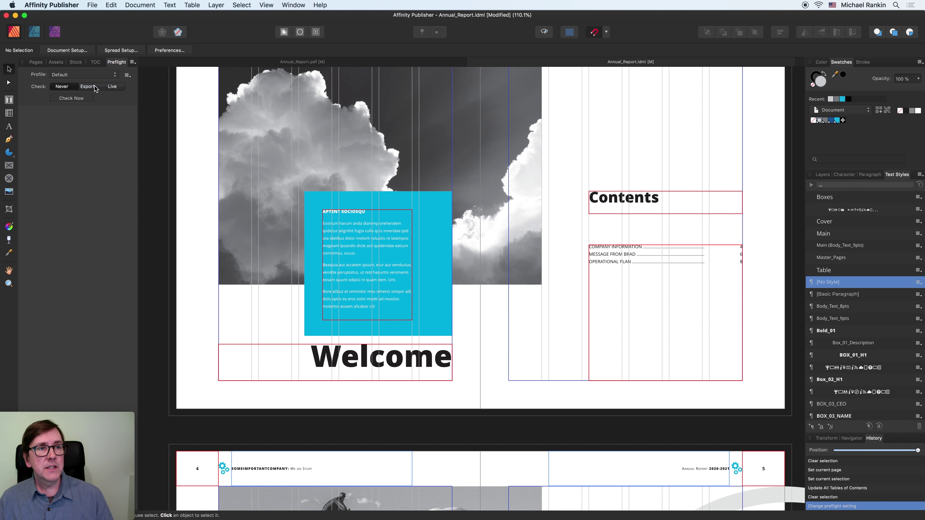
pyautogui.click(79, 98)
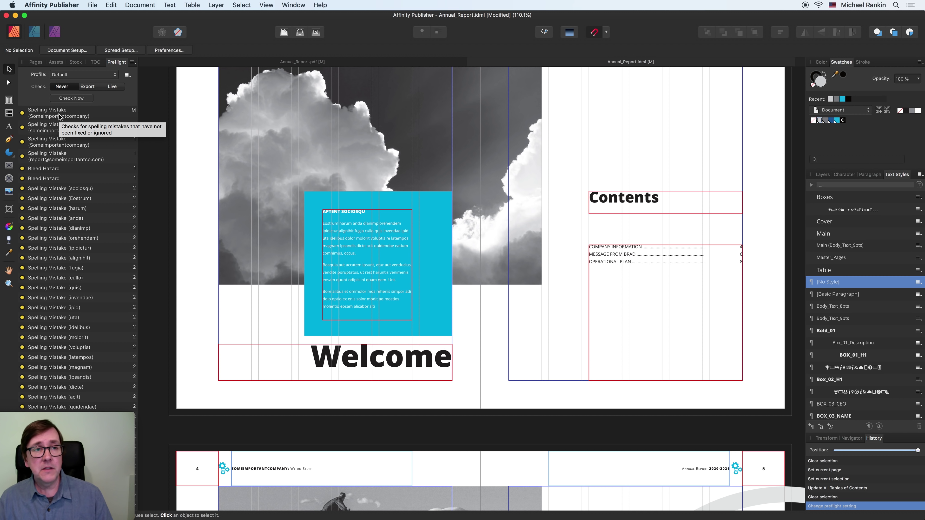
# Step: Set the preflight profile's Spelling warning level to Disabled and rerun the check
pyautogui.click(127, 76)
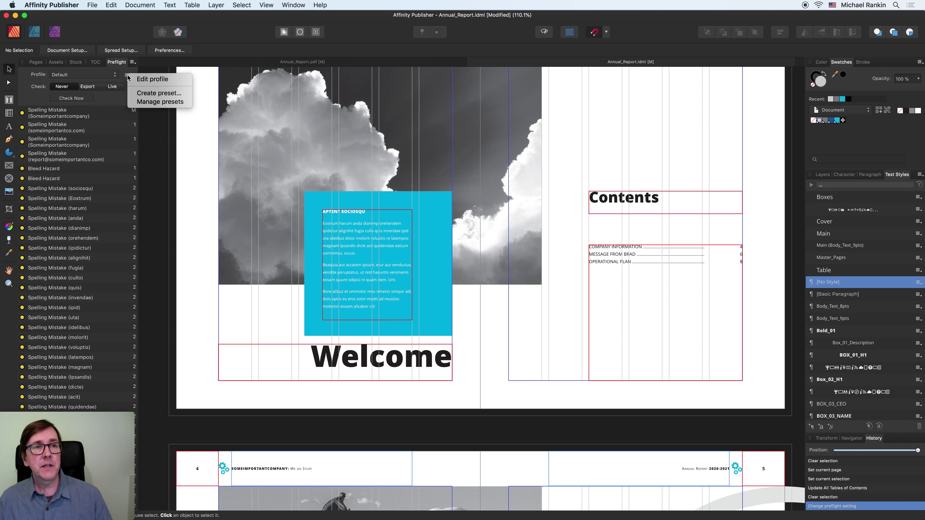
pyautogui.click(168, 83)
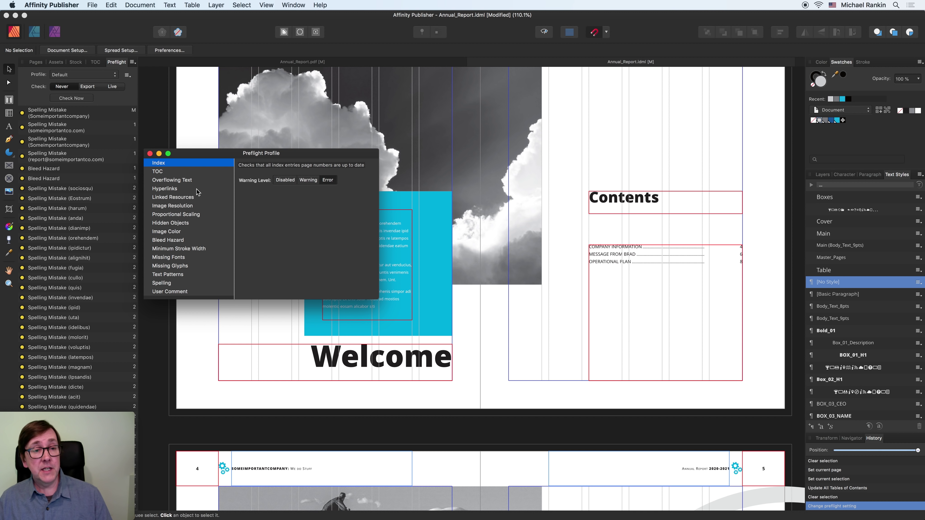
pyautogui.click(188, 283)
pyautogui.click(285, 186)
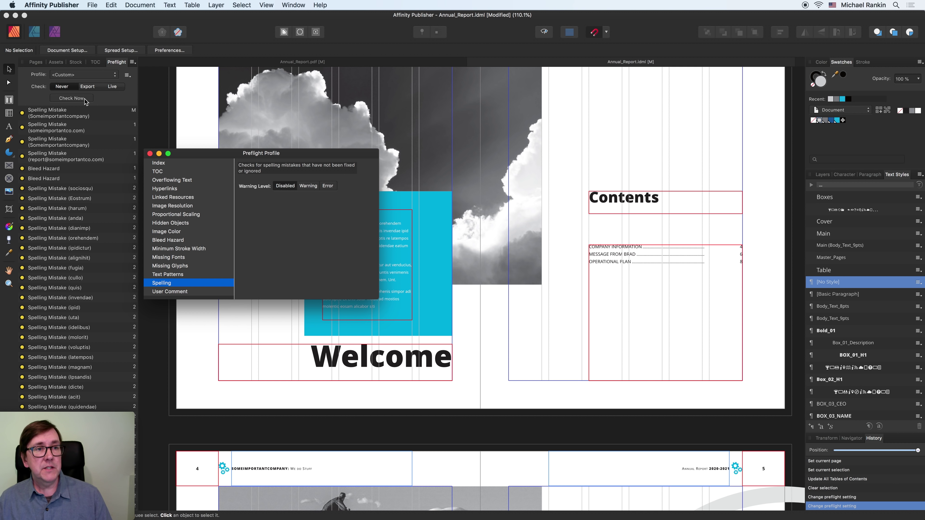
pyautogui.click(71, 98)
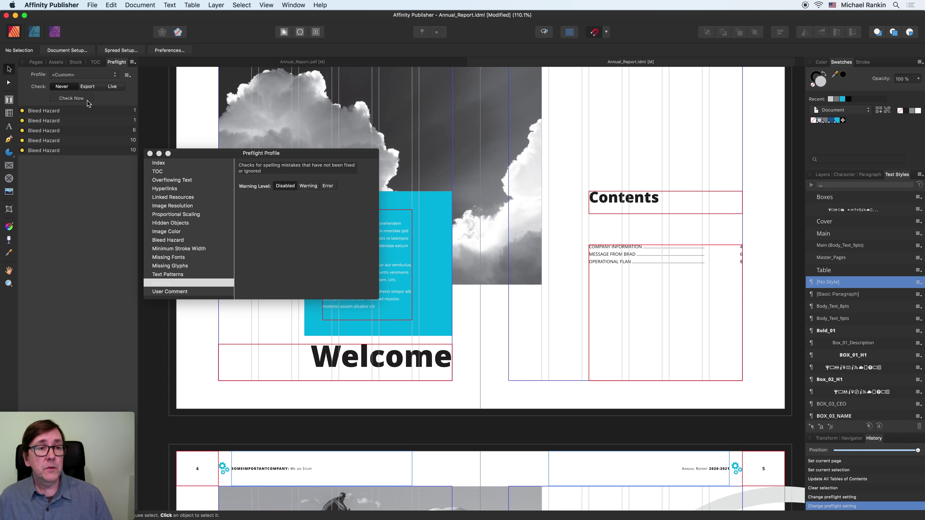
pyautogui.click(150, 154)
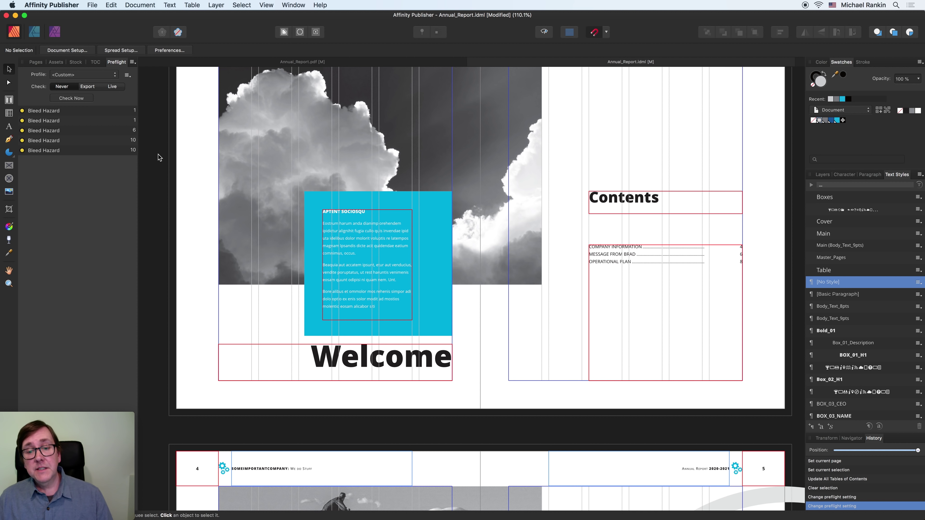
pyautogui.moveTo(407, 147); pyautogui.dragTo(396, 196)
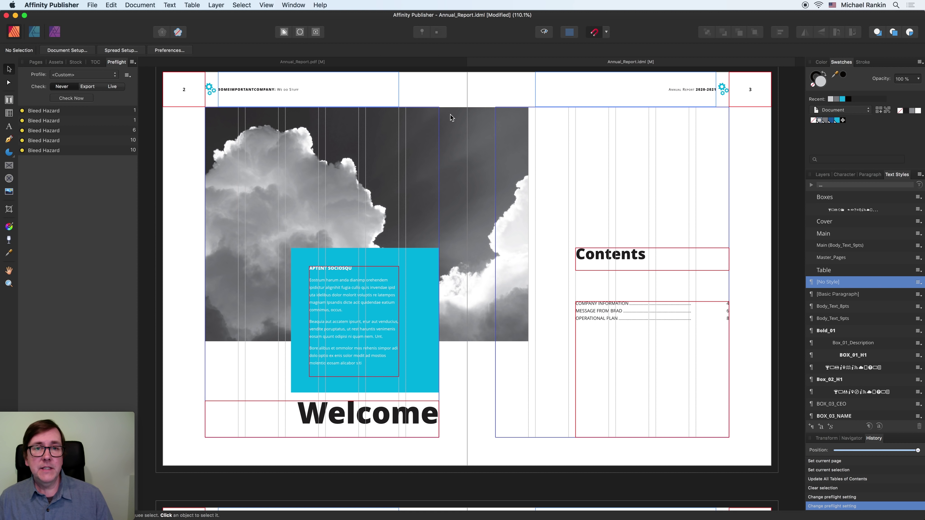
pyautogui.scroll(1, 450, 115)
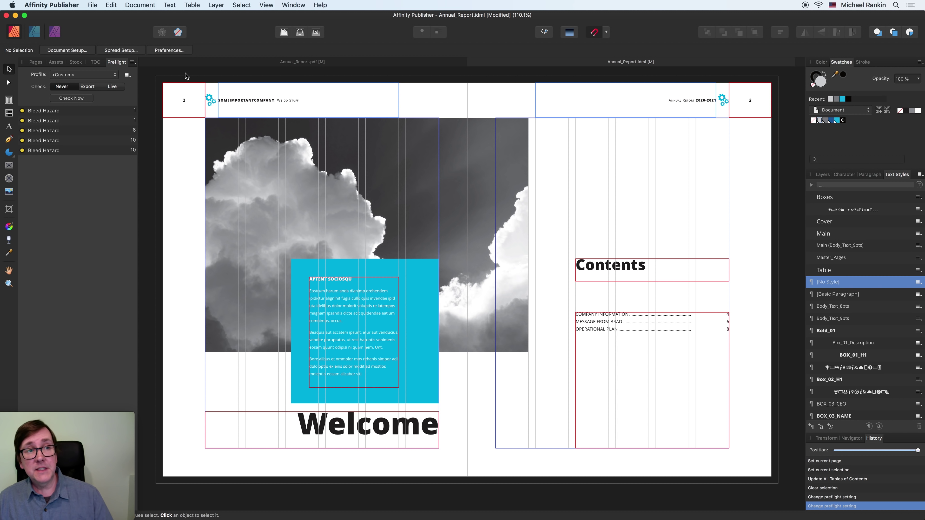
# Step: Unlink the document bleed values, set Inner bleed to 0 pt, and rerun preflight
pyautogui.click(75, 51)
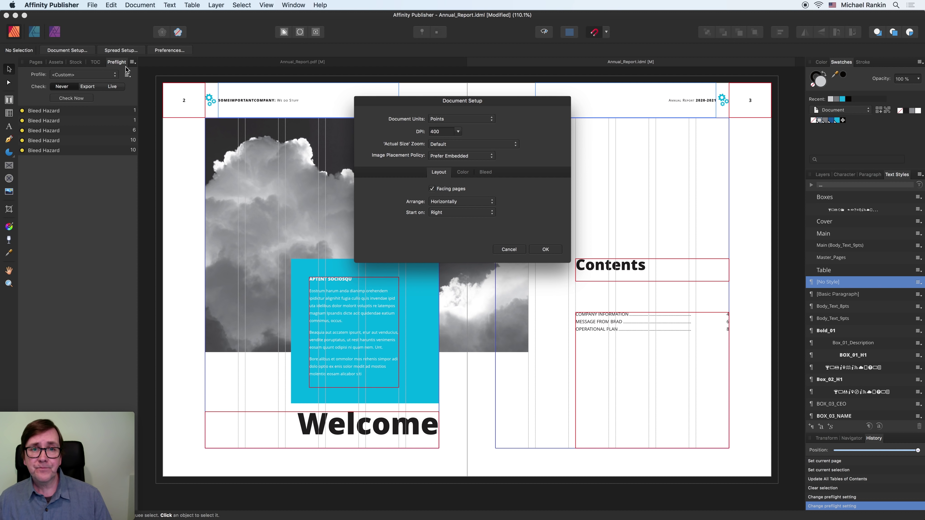
pyautogui.click(485, 174)
pyautogui.click(546, 210)
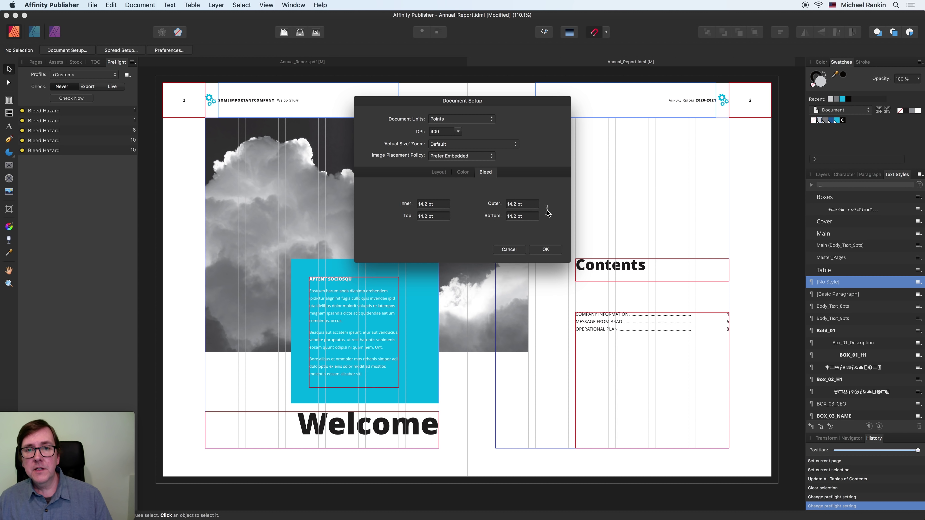
pyautogui.click(437, 203)
pyautogui.write('0')
pyautogui.click(544, 249)
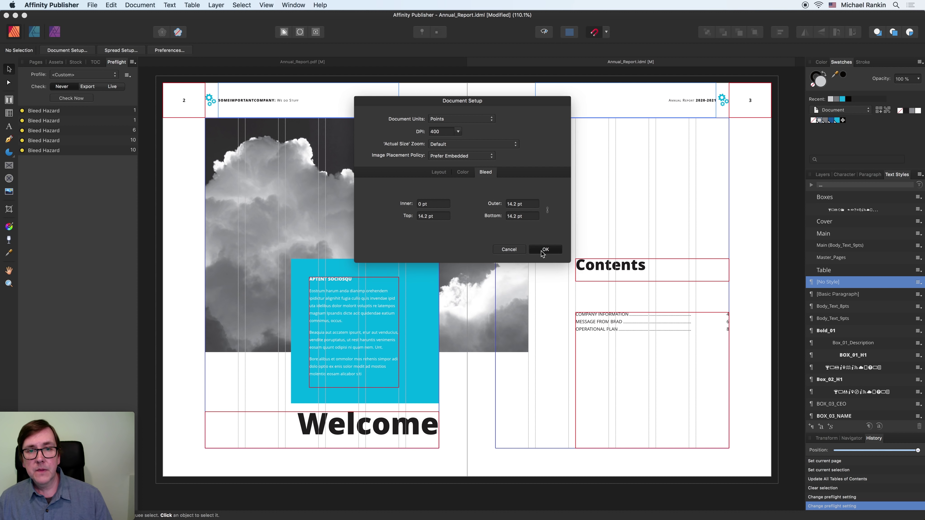
pyautogui.click(87, 101)
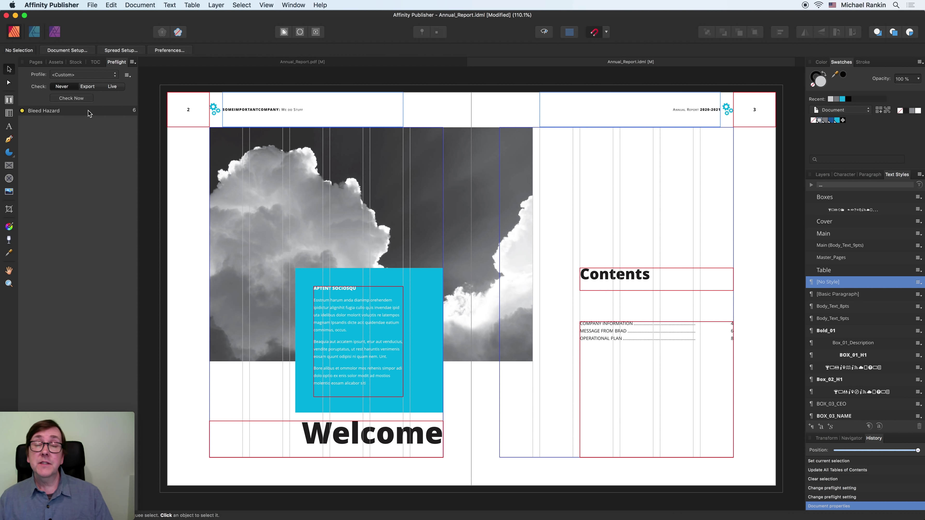
# Step: Jump to the portrait photo causing the bleed hazard and zoom into its bottom edge
pyautogui.click(73, 116)
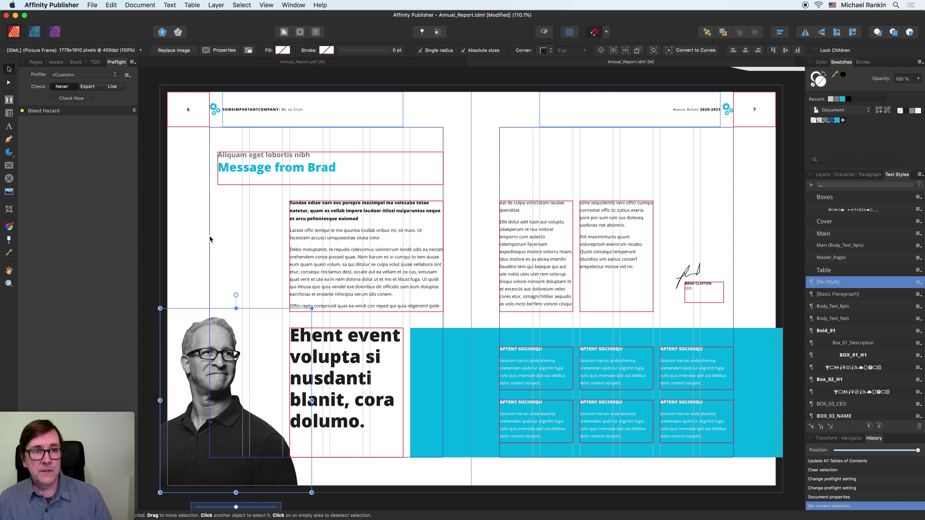
pyautogui.scroll(-4, 252, 281)
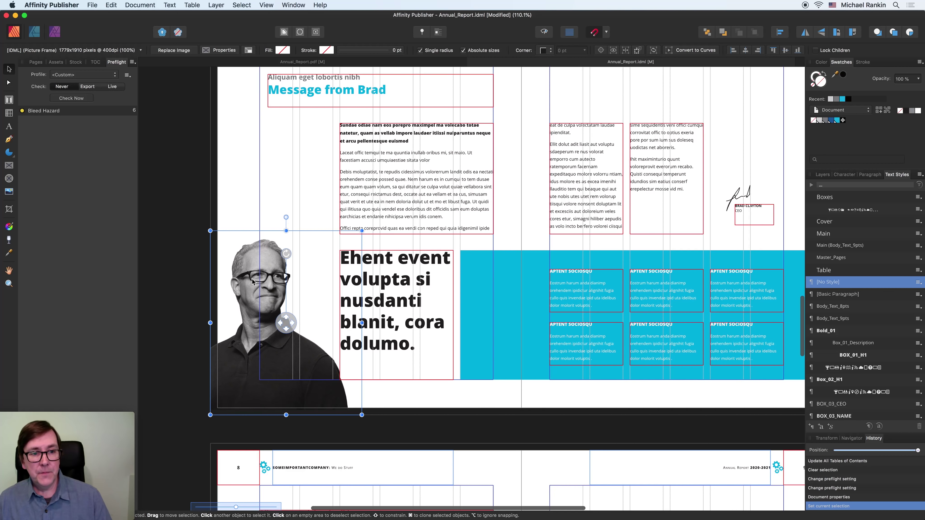
pyautogui.press('z')
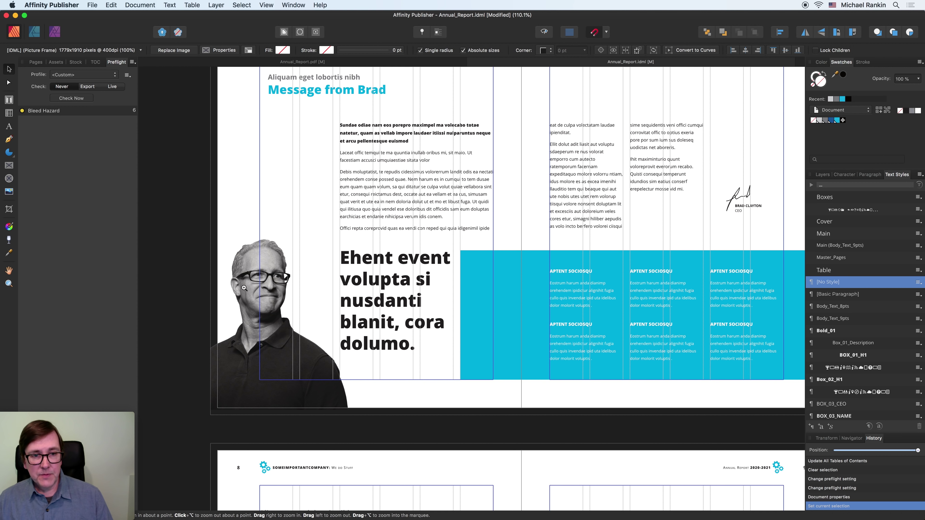
pyautogui.moveTo(245, 288); pyautogui.dragTo(378, 278)
pyautogui.scroll(-3, 378, 278)
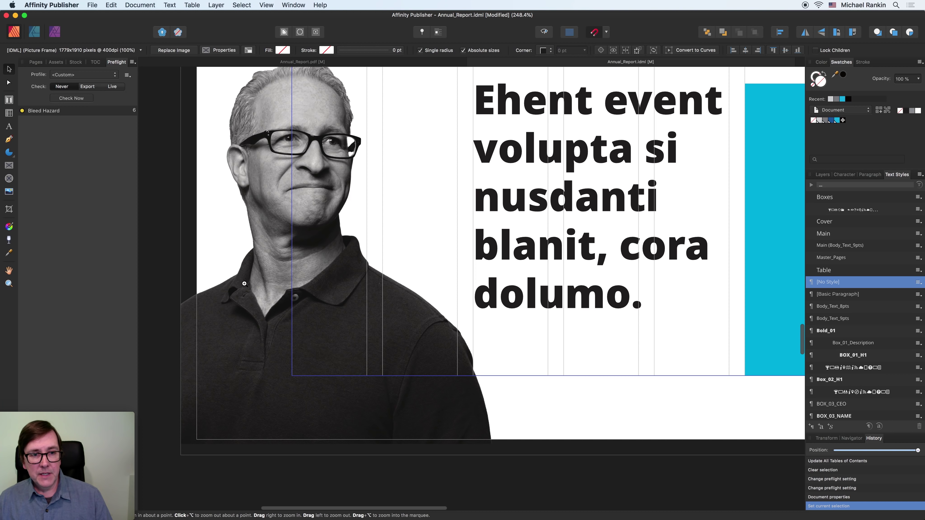
pyautogui.click(281, 247)
pyautogui.scroll(-5, 281, 247)
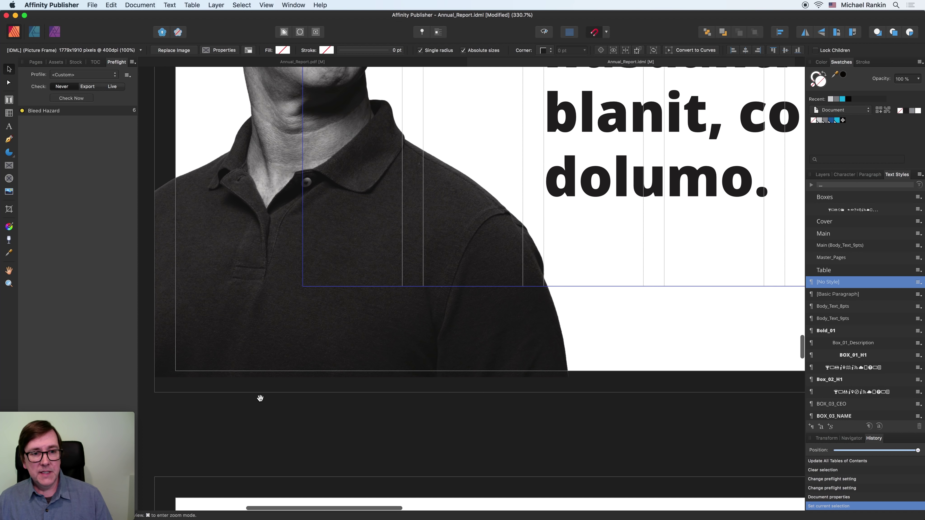
# Step: Nudge the photo frame down into the bleed, rerun preflight, and deselect
pyautogui.press('v')
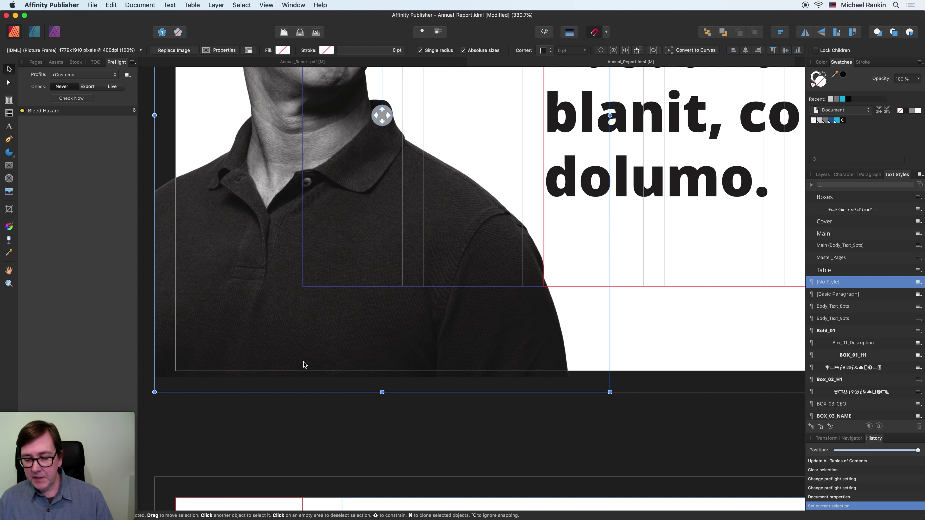
pyautogui.press('Down')
pyautogui.press('Down')
pyautogui.press('Down')
pyautogui.press('Down')
pyautogui.press('Down')
pyautogui.press('Down')
pyautogui.press('Down')
pyautogui.press('Down')
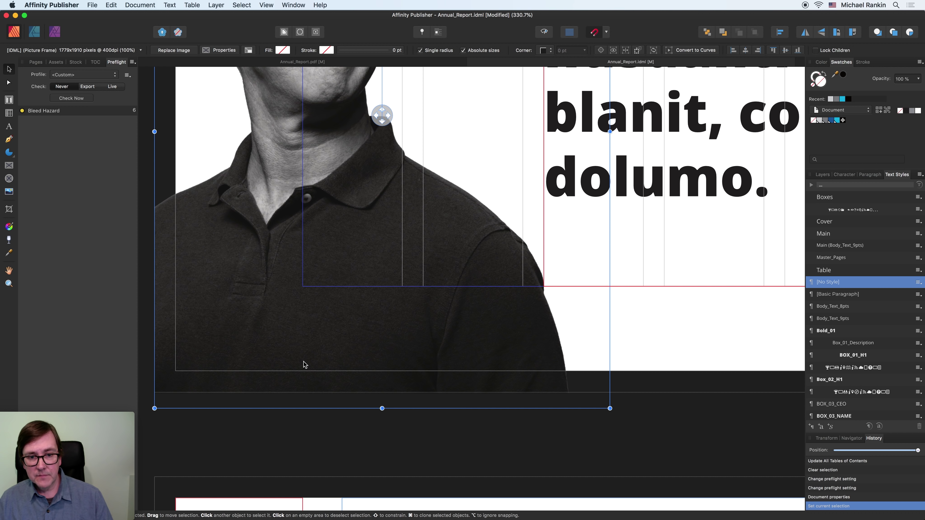
pyautogui.press('super+0')
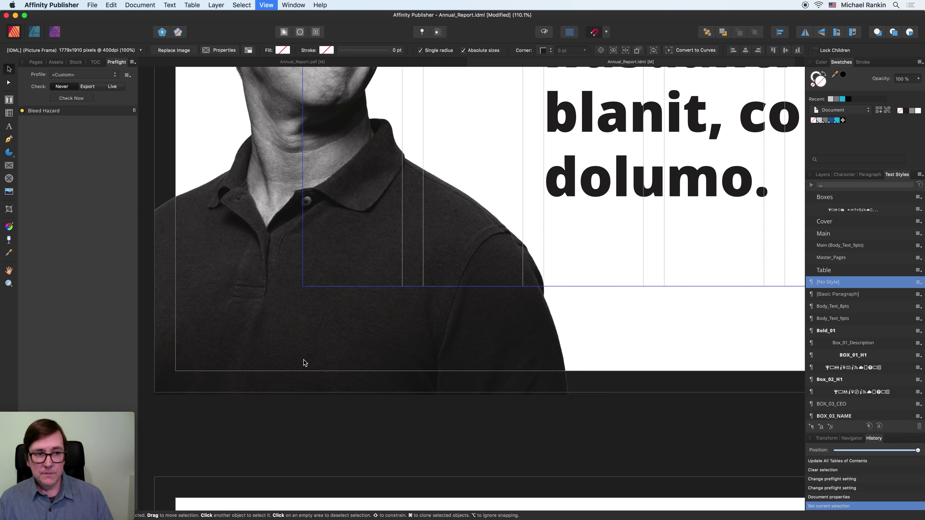
pyautogui.click(77, 99)
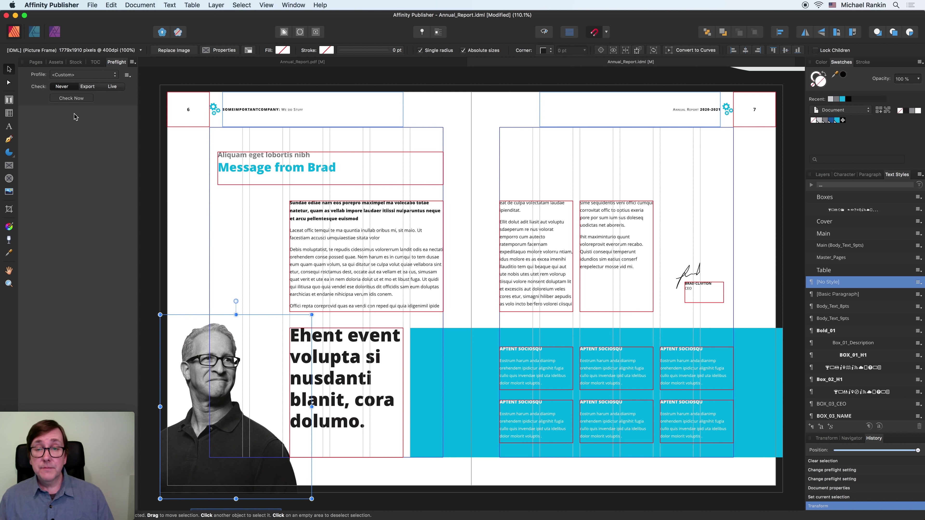
pyautogui.click(186, 190)
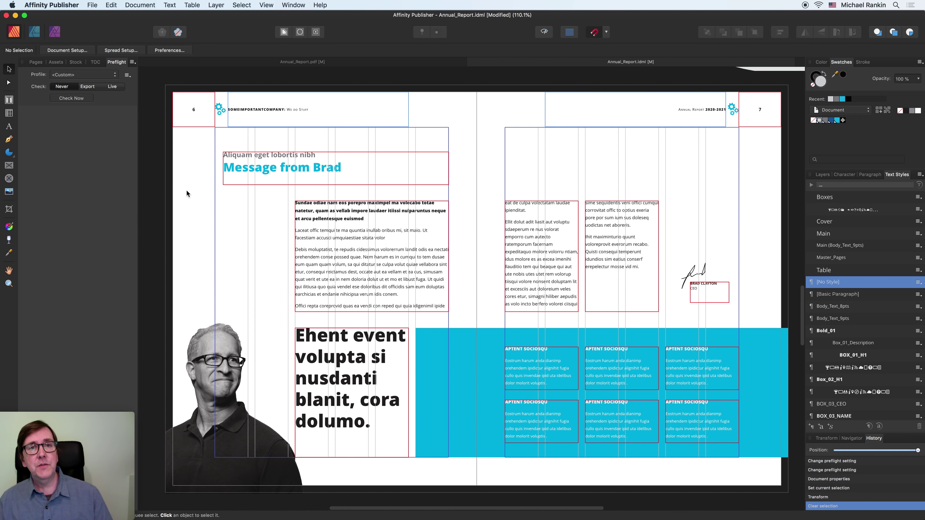
# Step: Choose the PDF (for print) export preset with Include bleed turned on
pyautogui.click(93, 5)
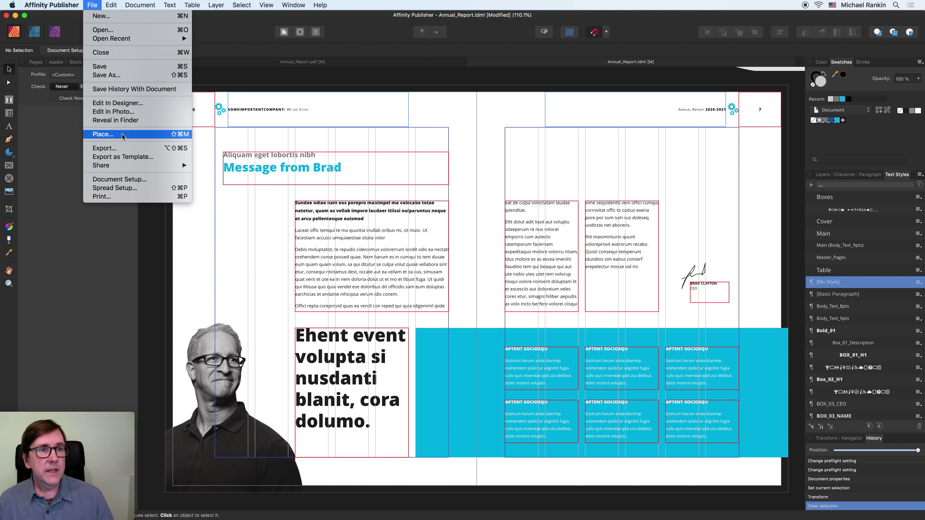
pyautogui.click(129, 149)
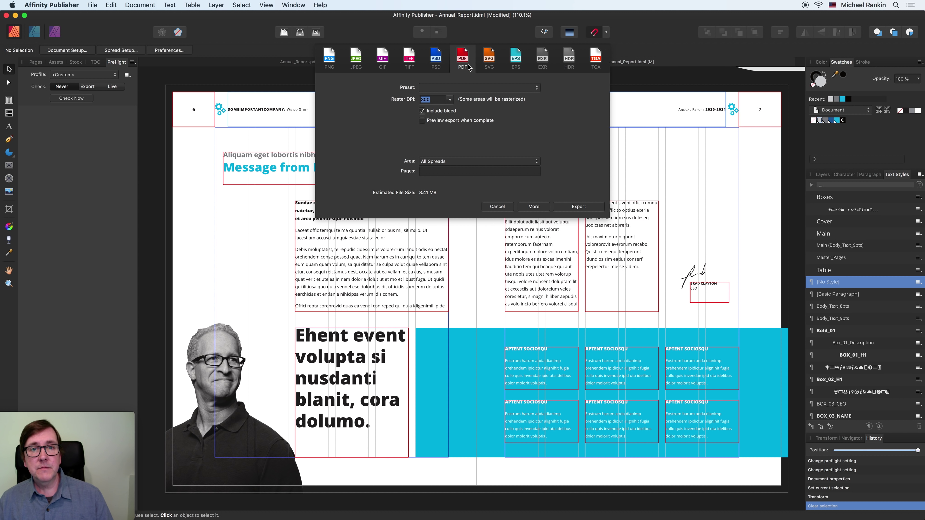
pyautogui.click(484, 88)
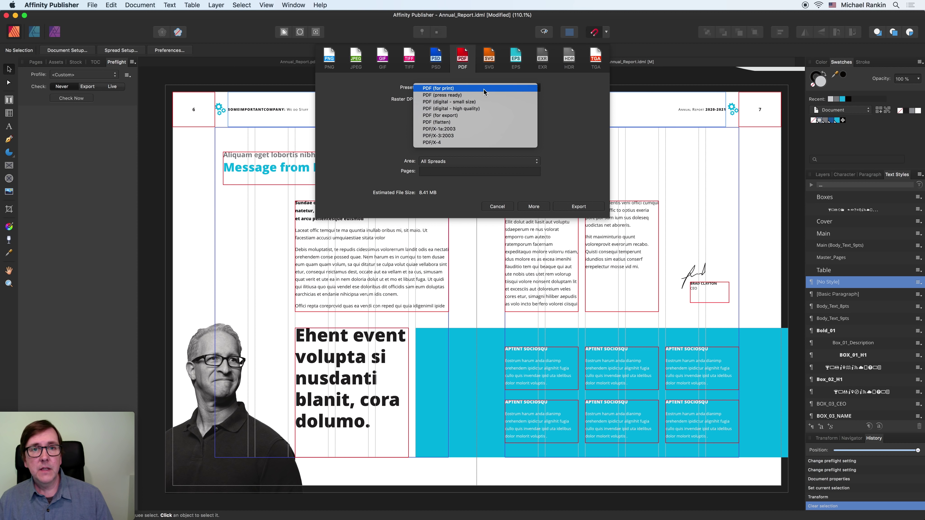
pyautogui.click(484, 88)
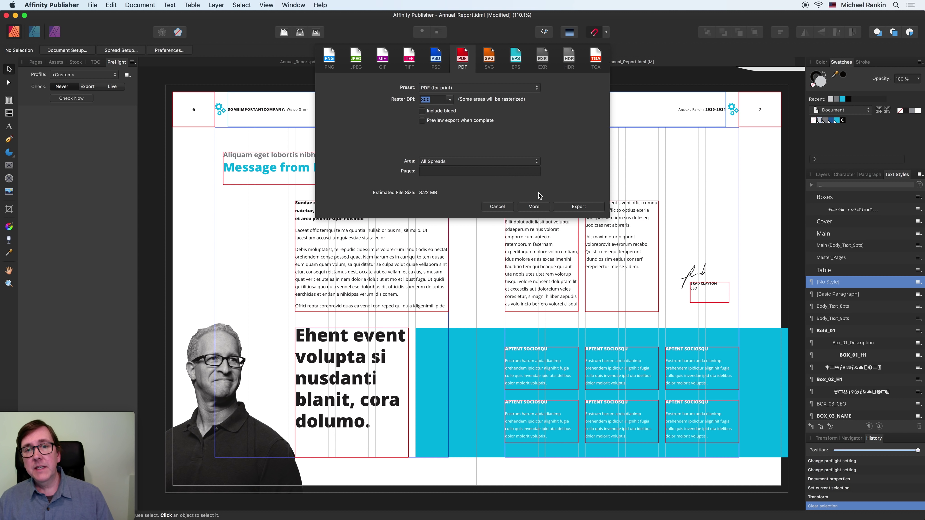
pyautogui.click(533, 209)
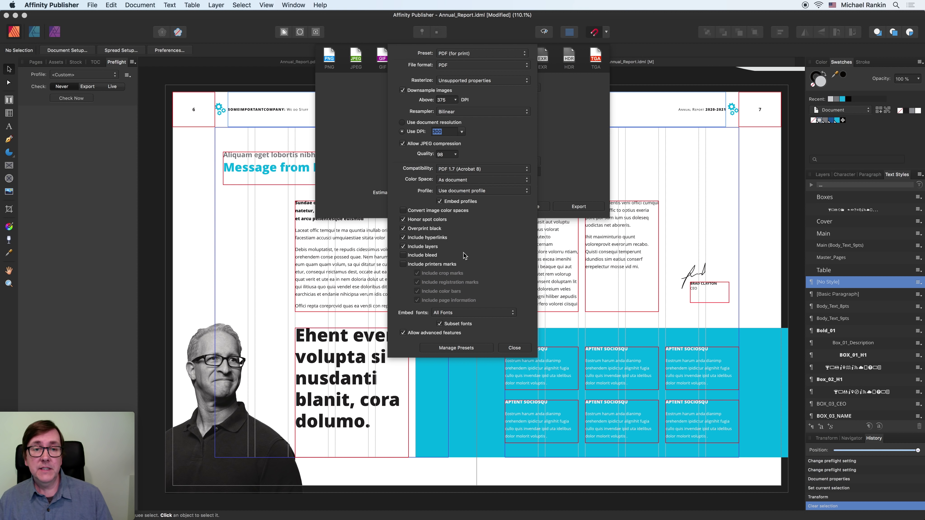
pyautogui.click(427, 256)
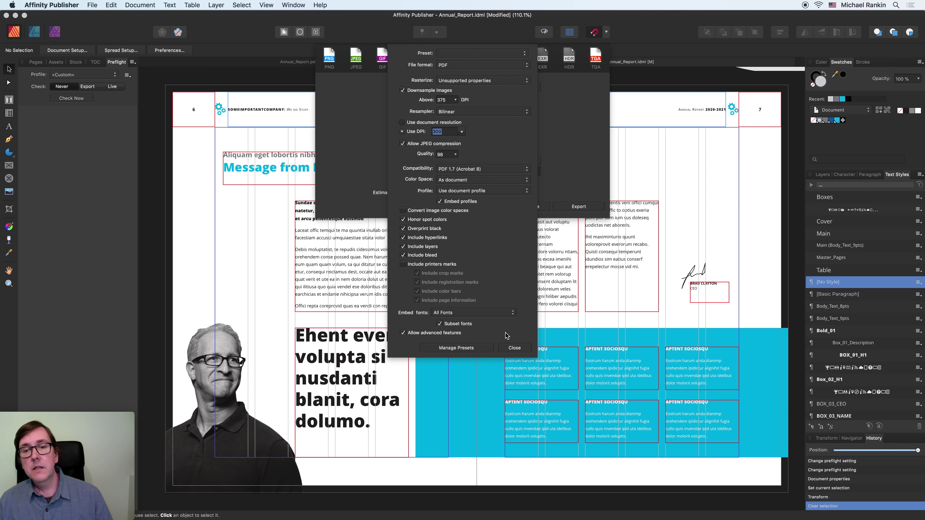
pyautogui.click(514, 348)
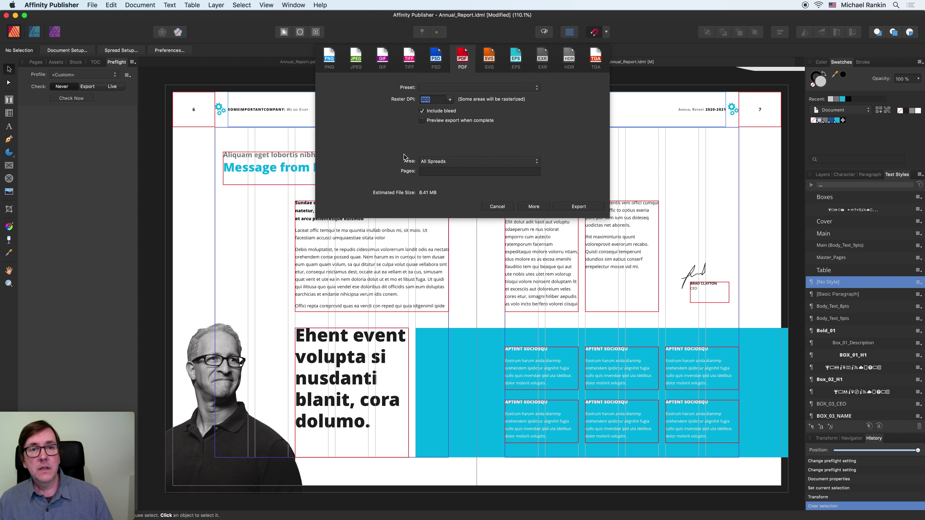
# Step: Export All Pages and save as Annual_Report.pdf on the Desktop
pyautogui.click(478, 163)
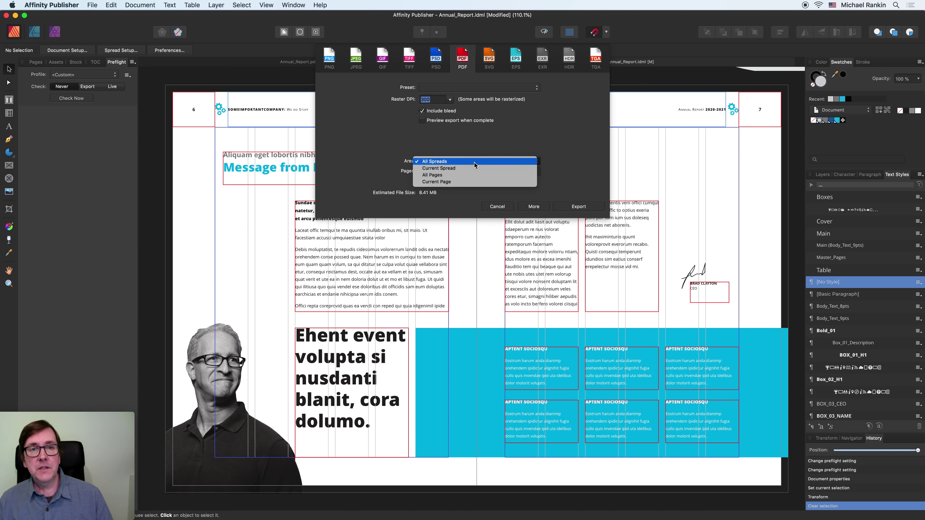
pyautogui.click(483, 176)
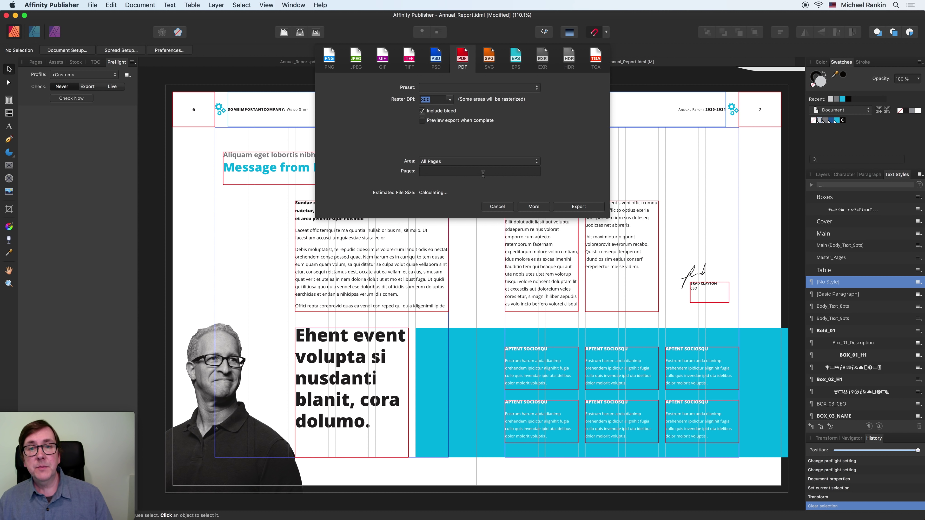
pyautogui.click(579, 208)
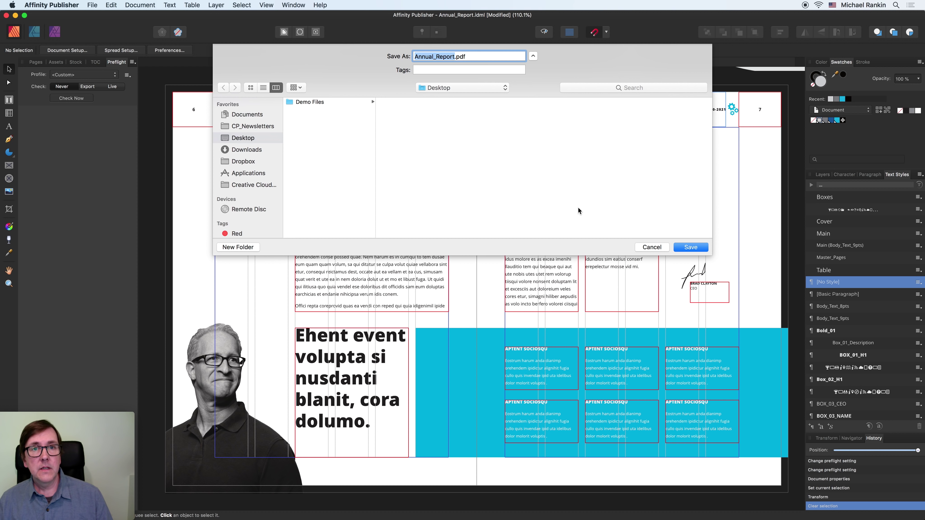
pyautogui.click(682, 250)
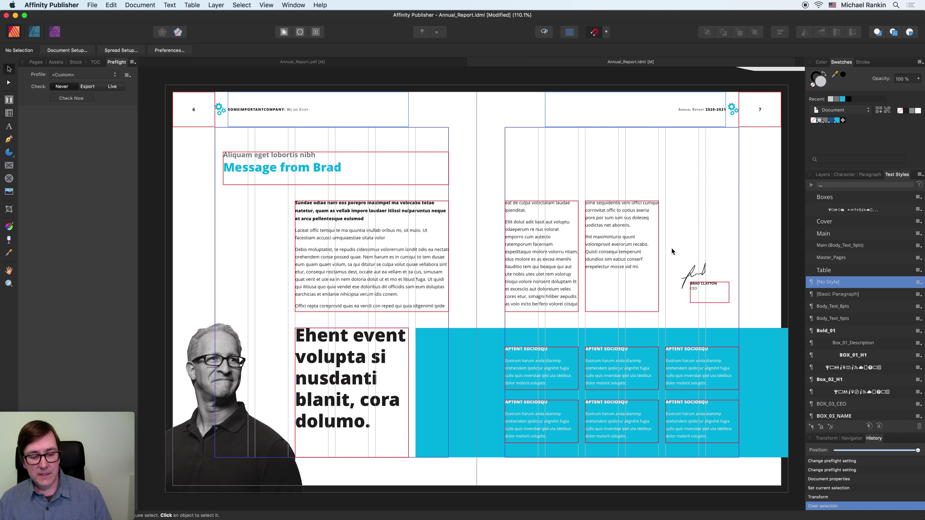
pyautogui.press('super+Tab')
pyautogui.press('super+Tab')
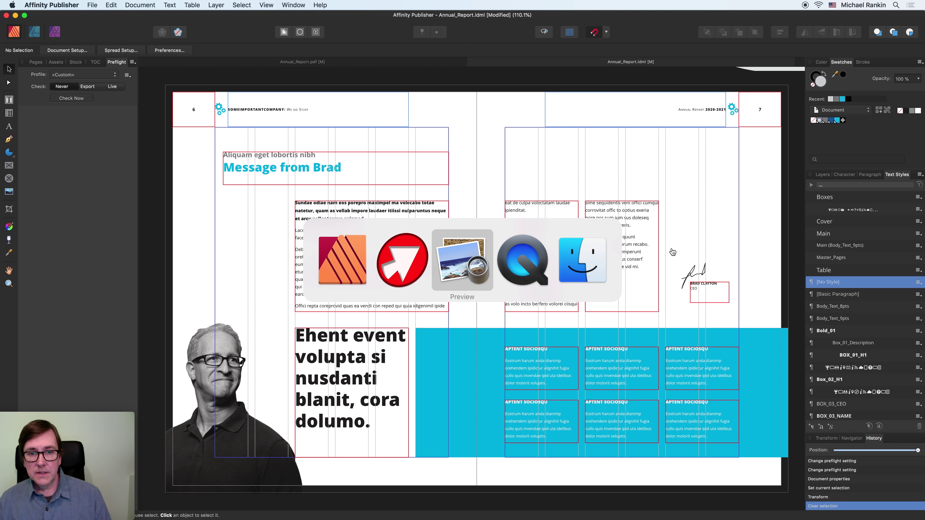
# Step: Open Annual_Report.pdf from the Desktop in Preview
pyautogui.press('super+o')
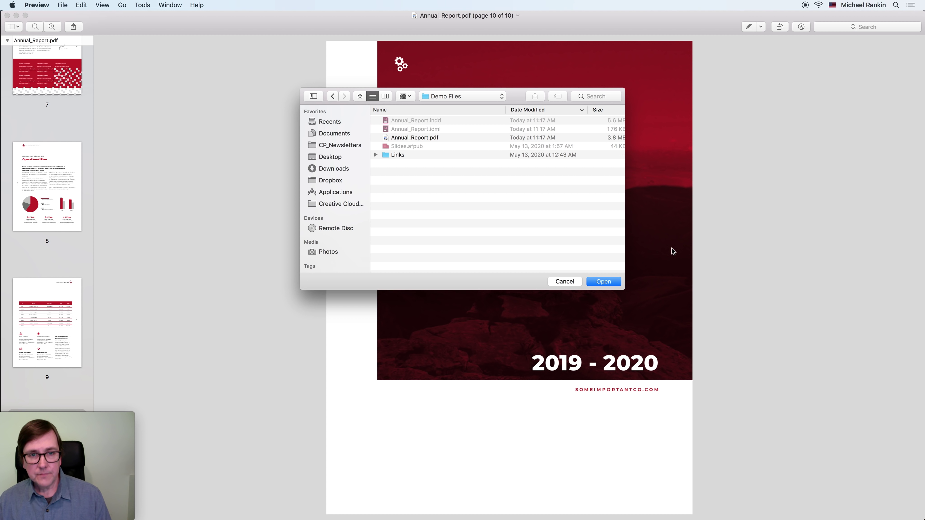
pyautogui.press('super+shift+d')
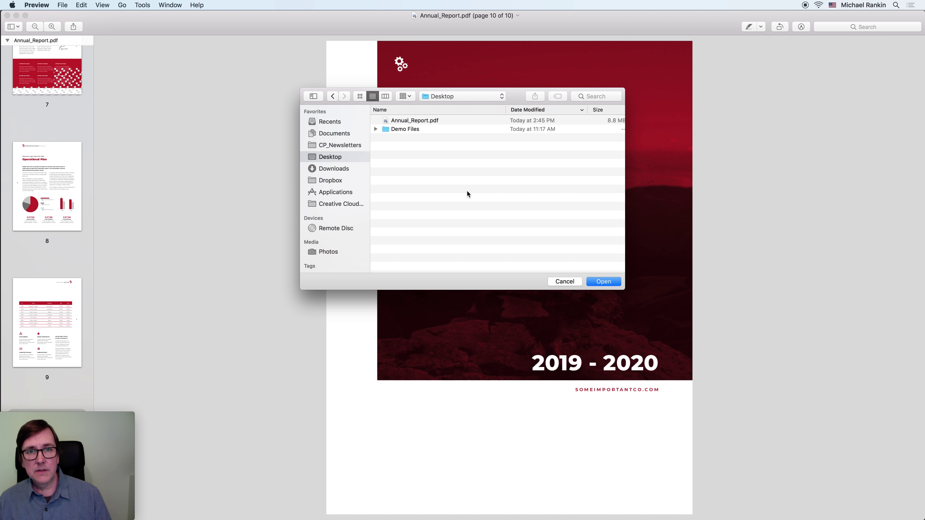
pyautogui.click(458, 120)
pyautogui.click(458, 121)
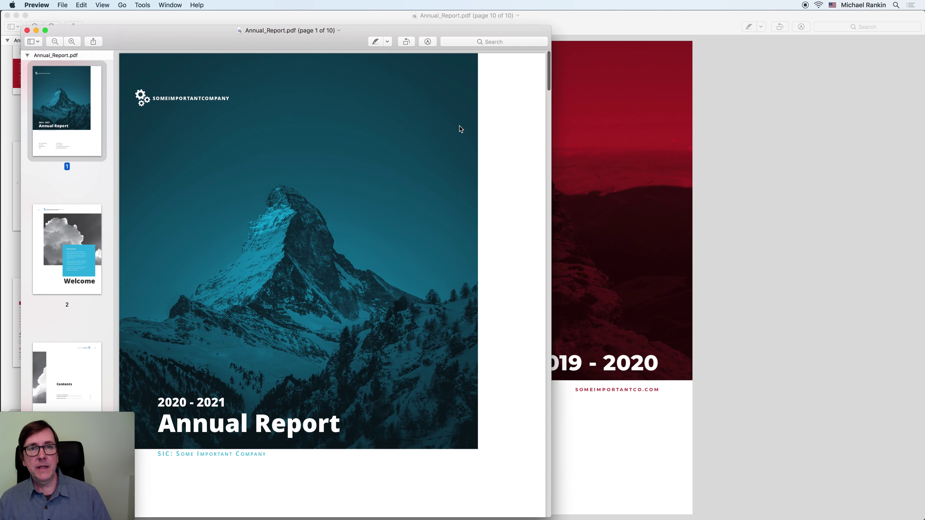
# Step: Switch to Single Page view, enlarge the window, and go to the Welcome/Contents page
pyautogui.click(103, 5)
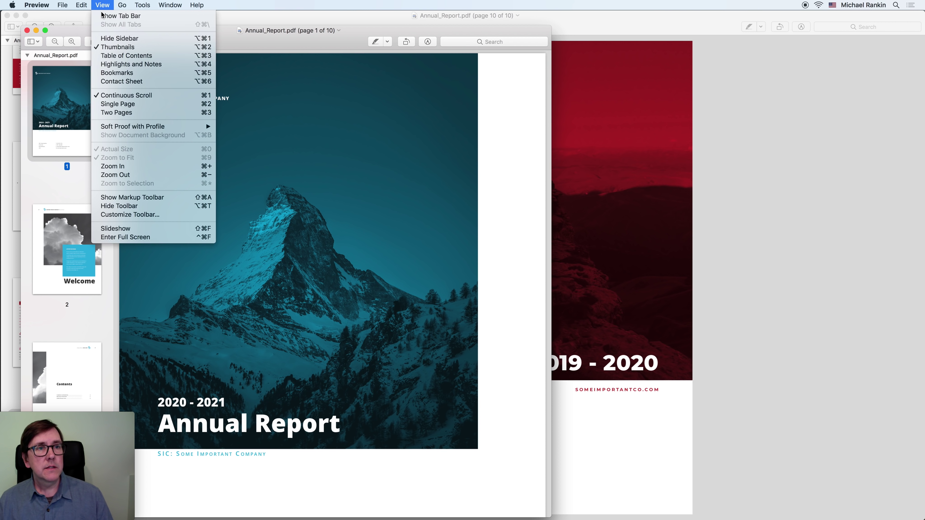
pyautogui.click(133, 107)
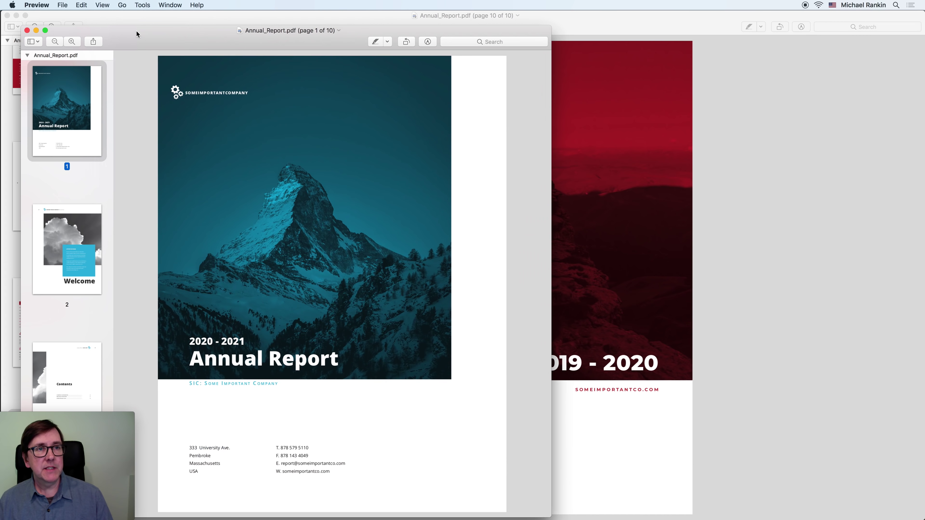
pyautogui.moveTo(135, 34); pyautogui.dragTo(147, 20)
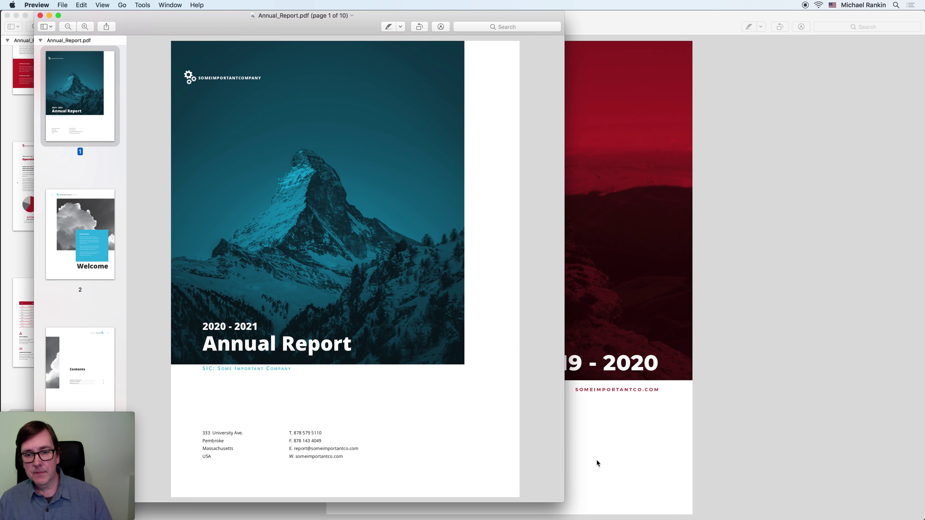
pyautogui.moveTo(563, 499); pyautogui.dragTo(910, 511)
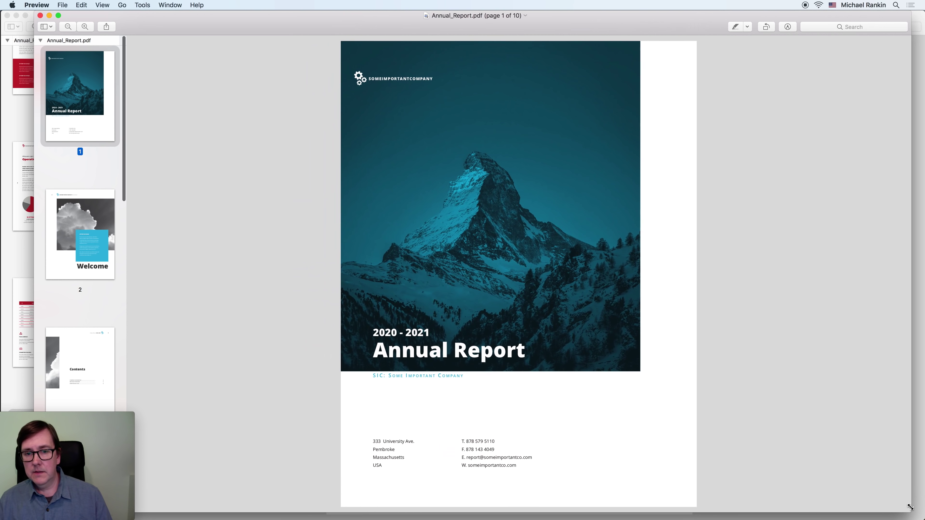
pyautogui.press('Down')
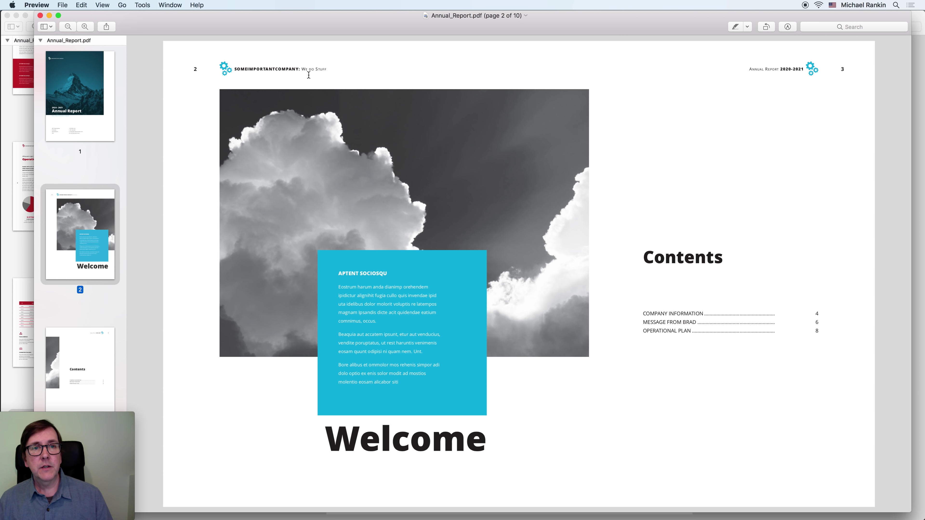
pyautogui.scroll(-3, 415, 149)
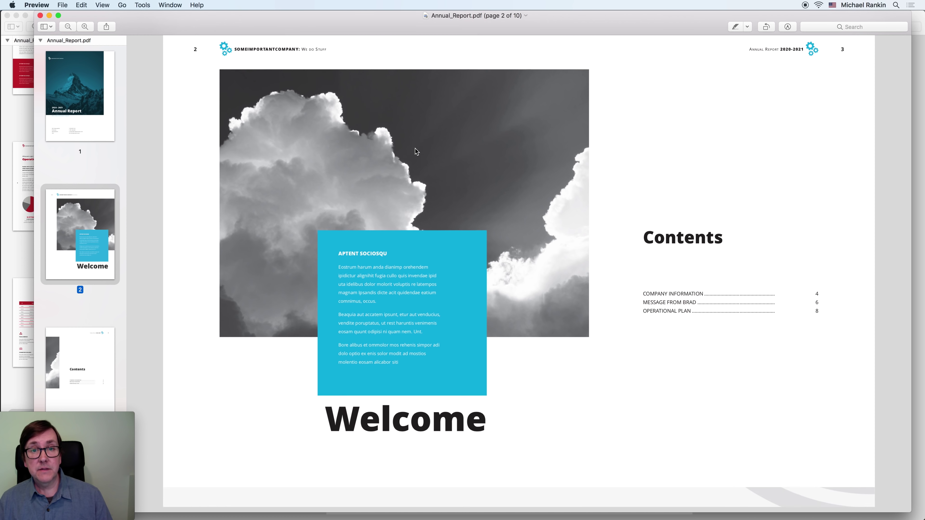